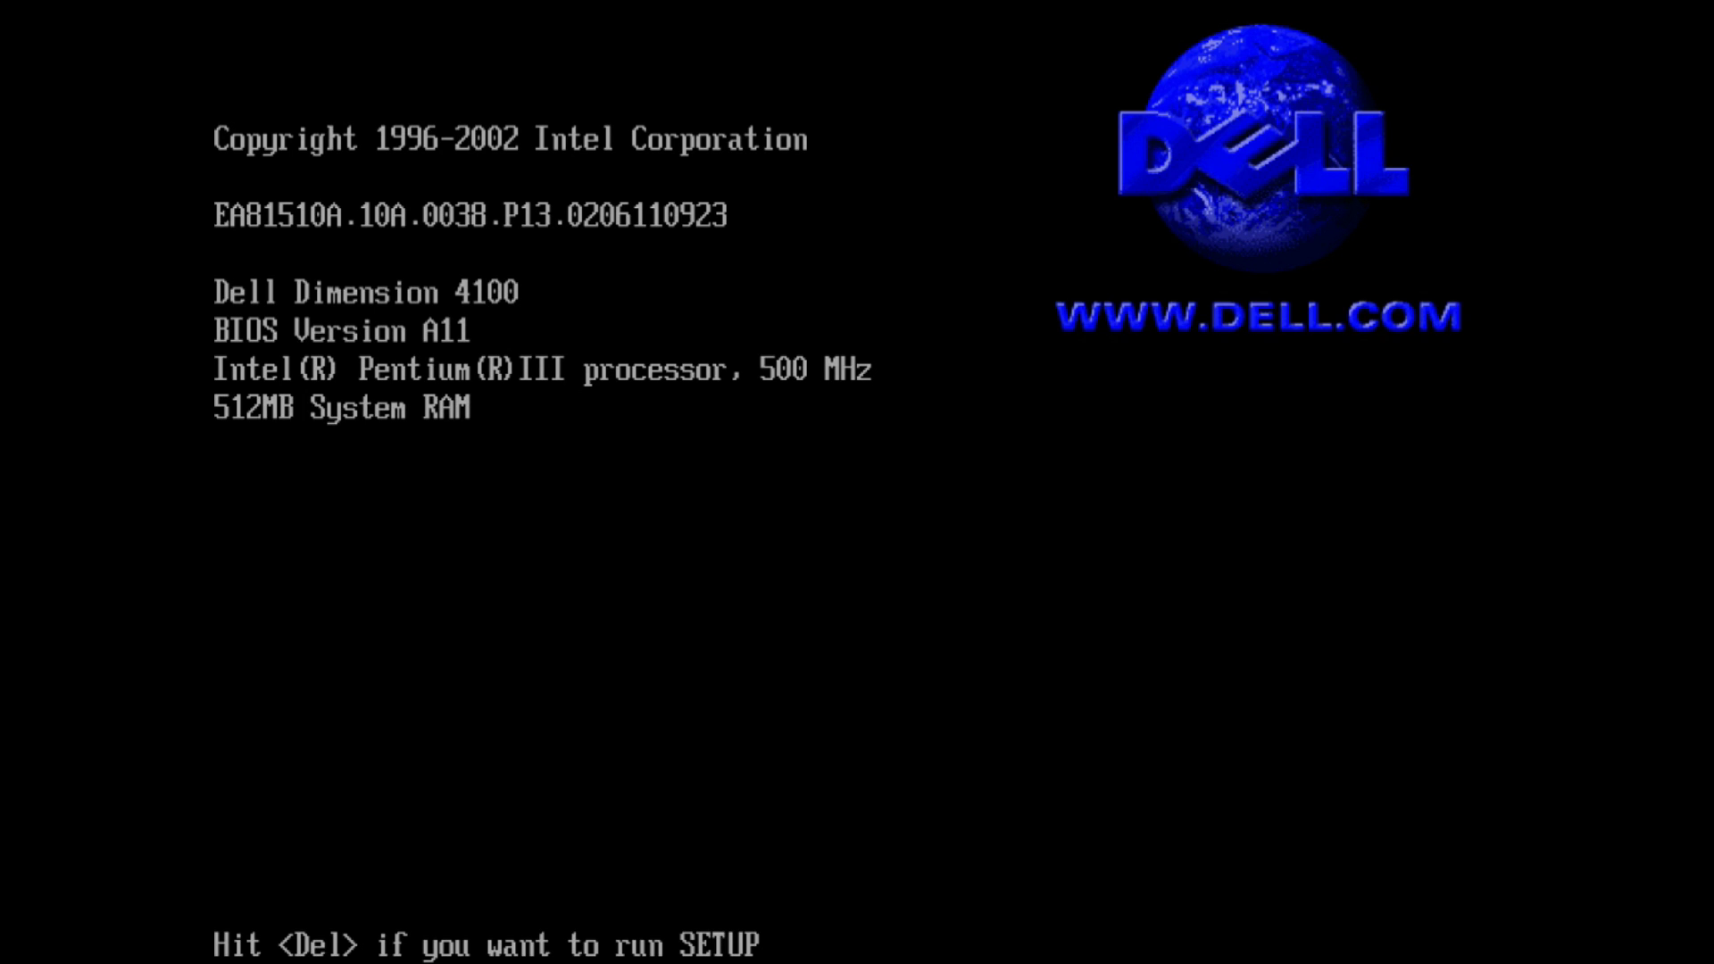
Step: Enter BIOS setup and examine the IDE Configuration settings among the advanced options
key(Delete)
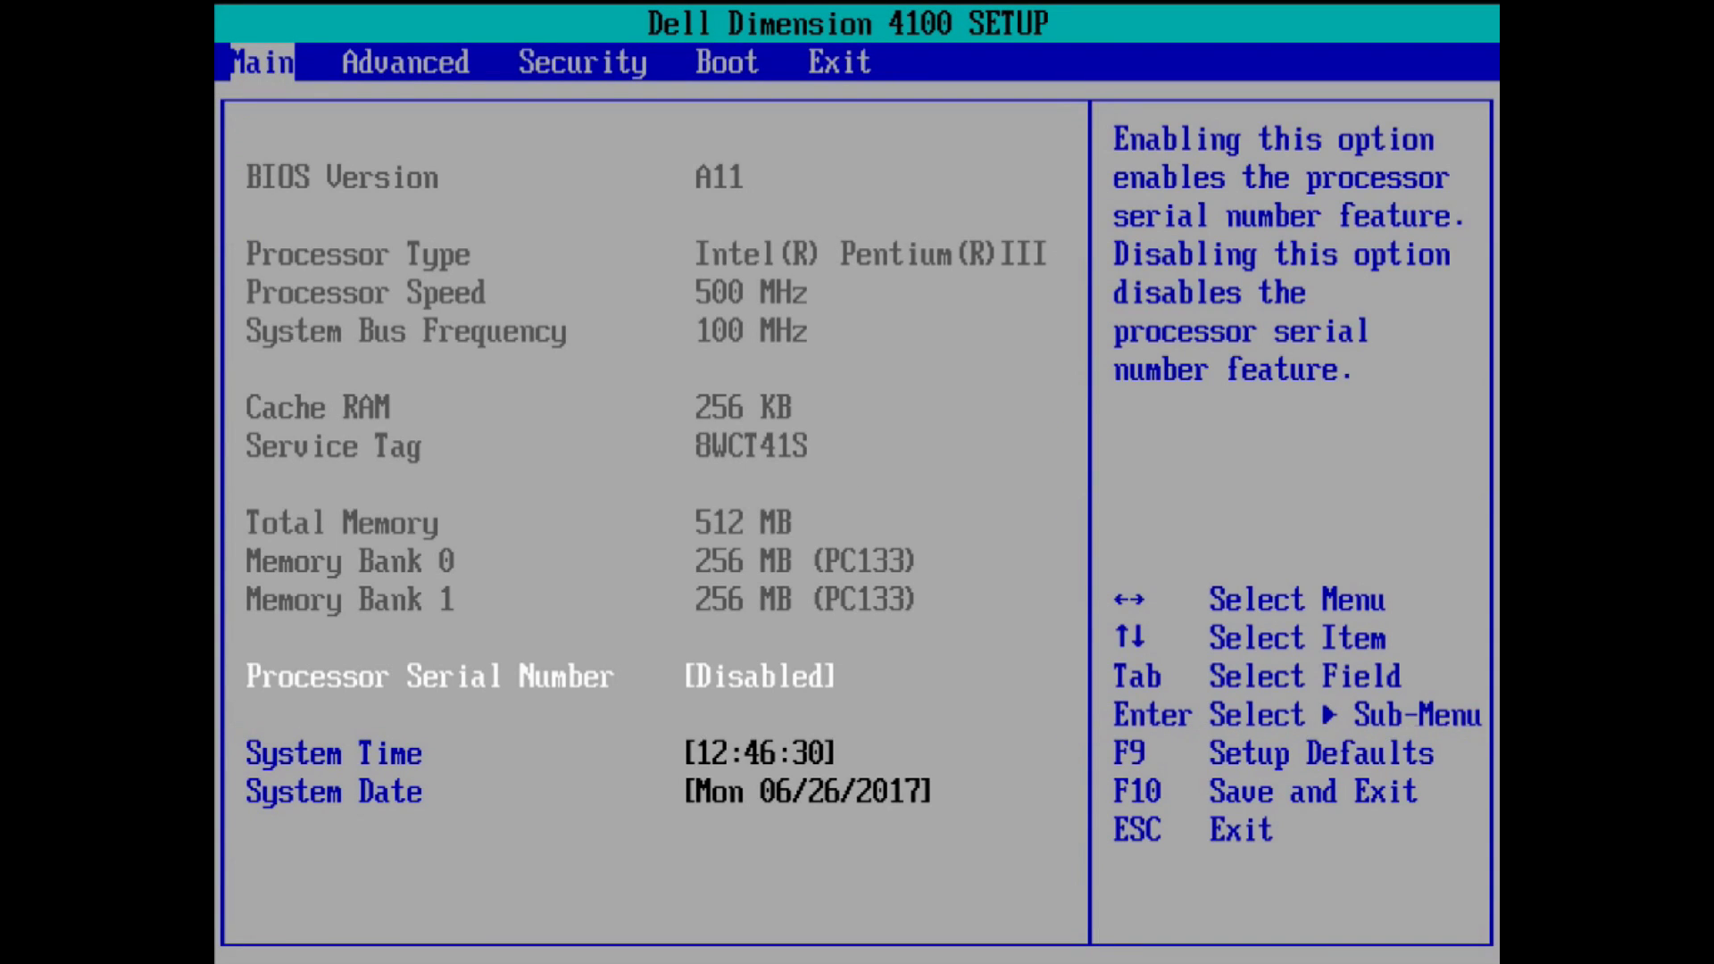
key(Right)
key(Right)
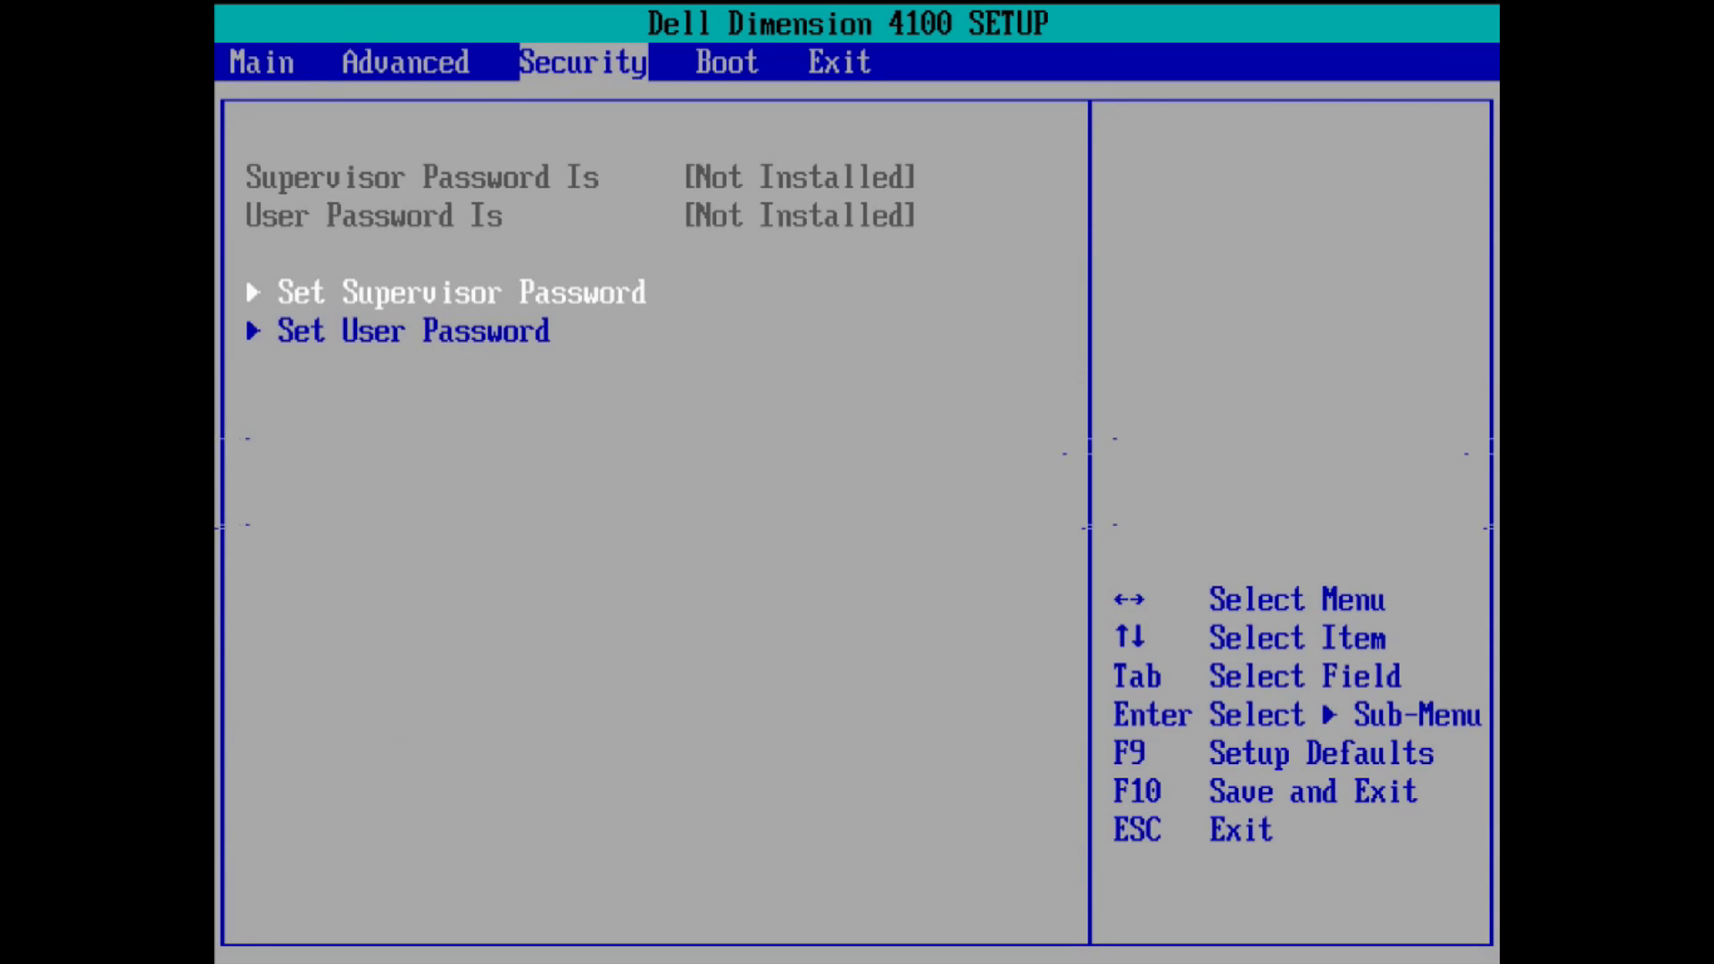
key(Left)
key(Down)
key(Down)
key(Return)
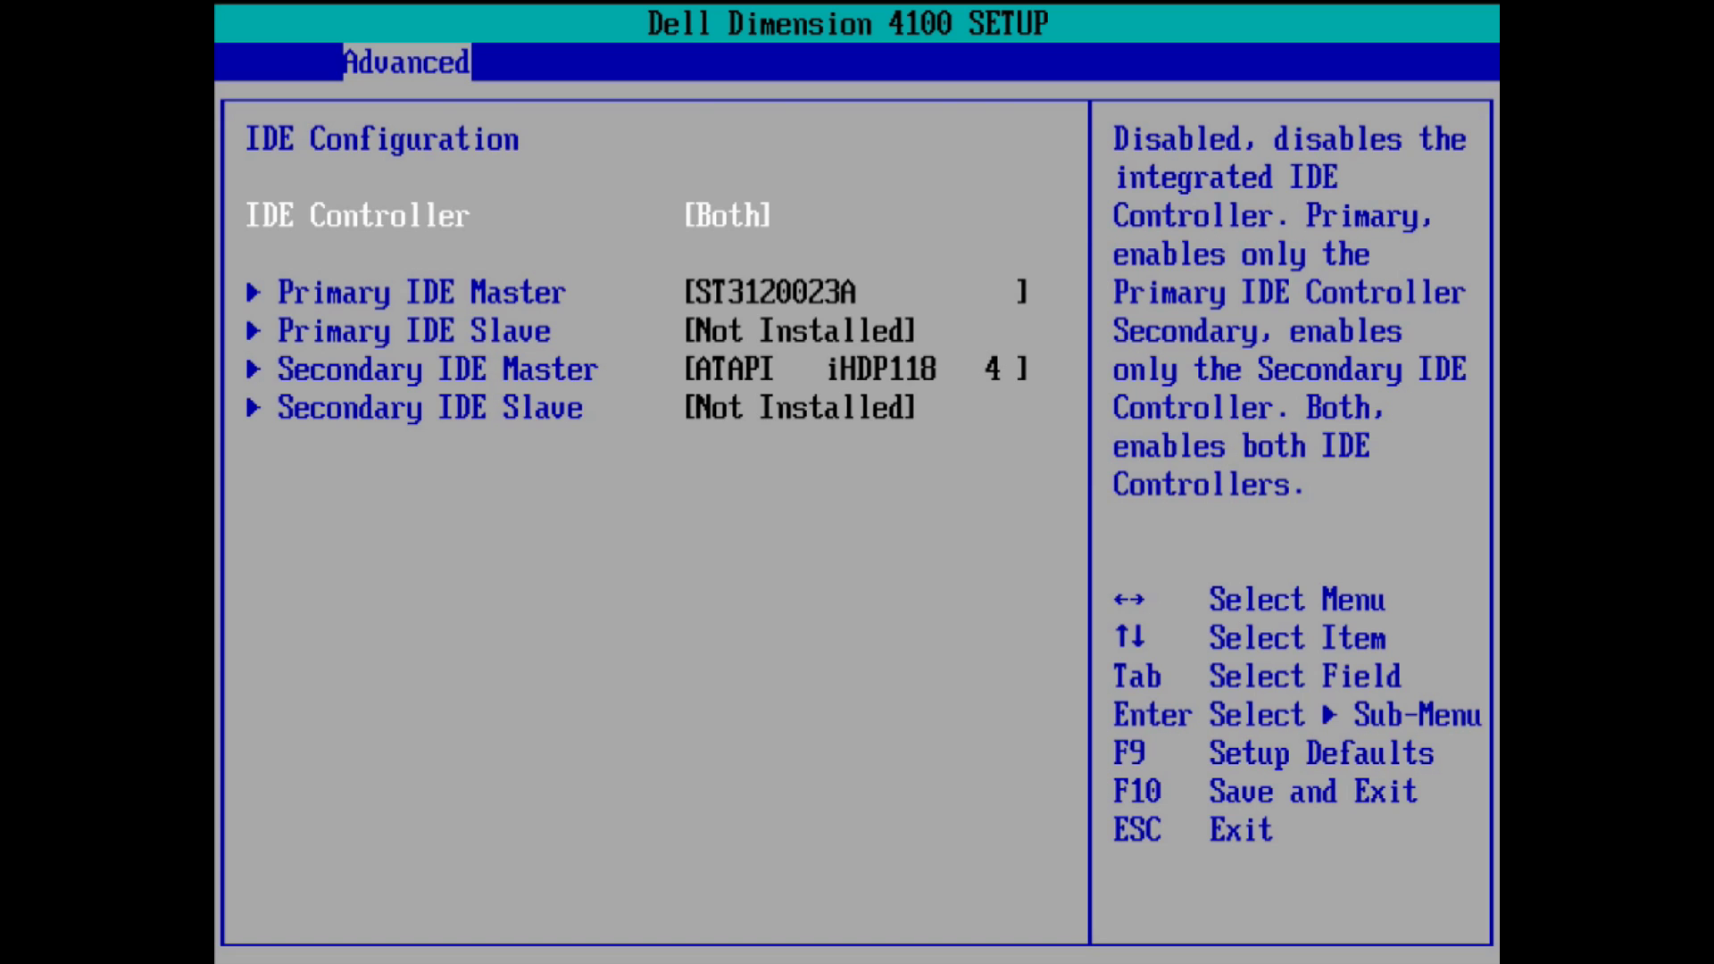
key(Escape)
key(Left)
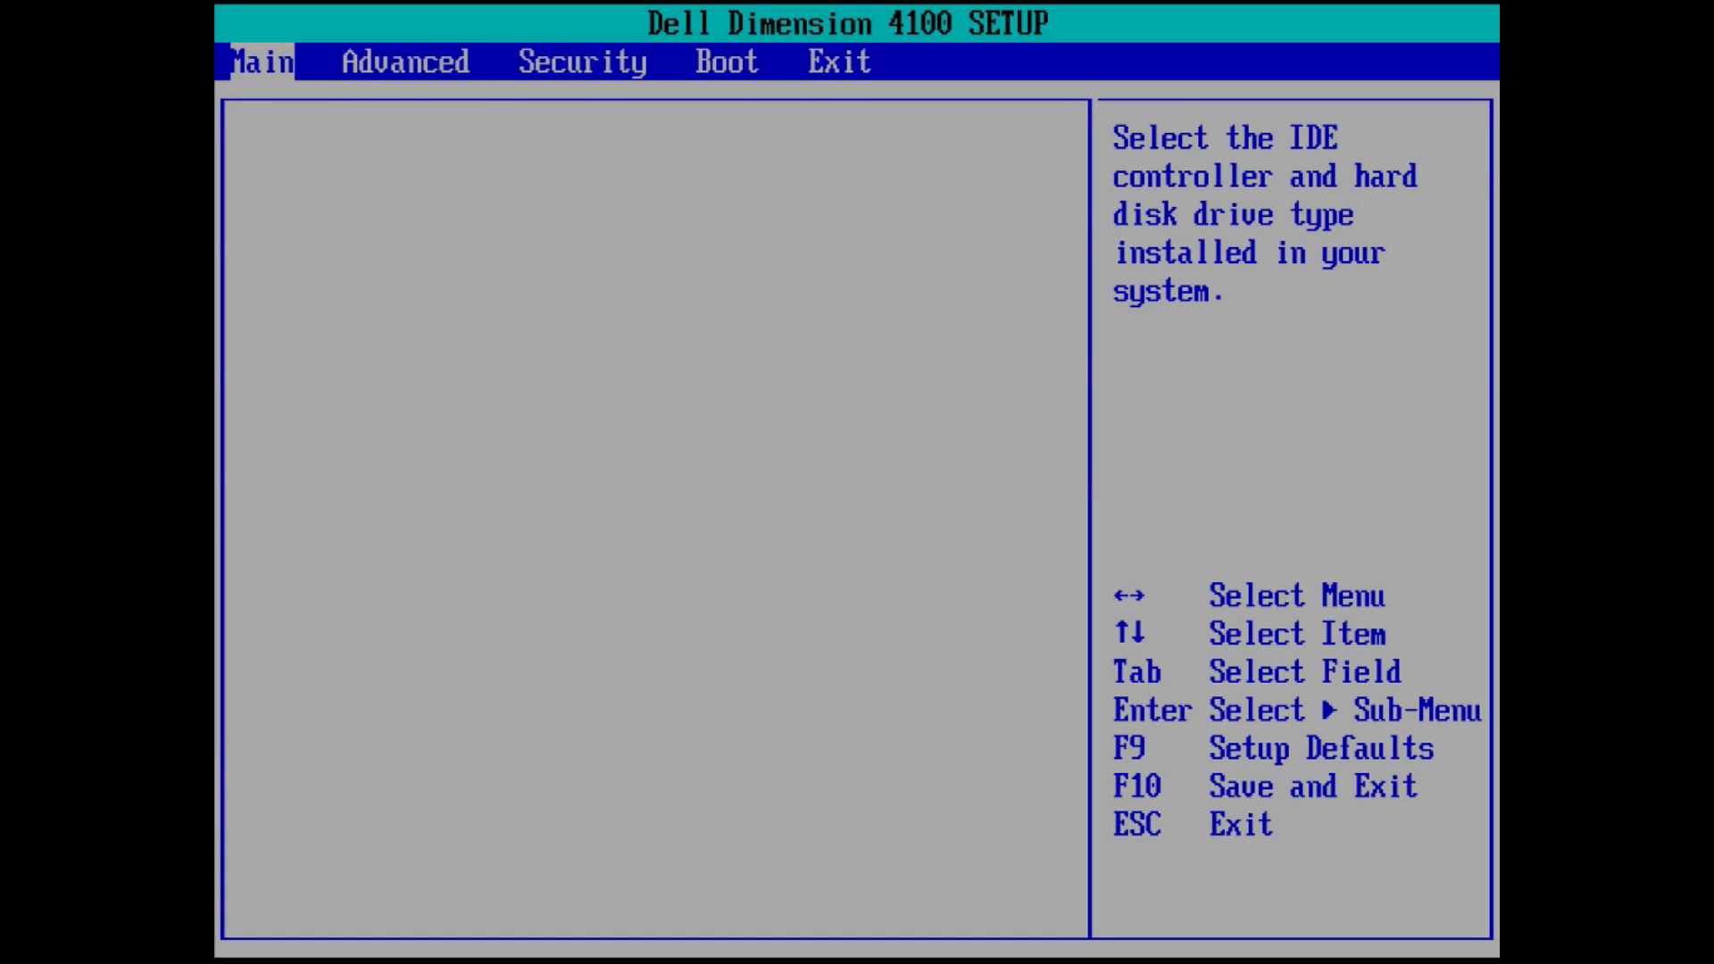
Step: Examine the main page's system time field and the advanced Boot Configuration settings
key(Down)
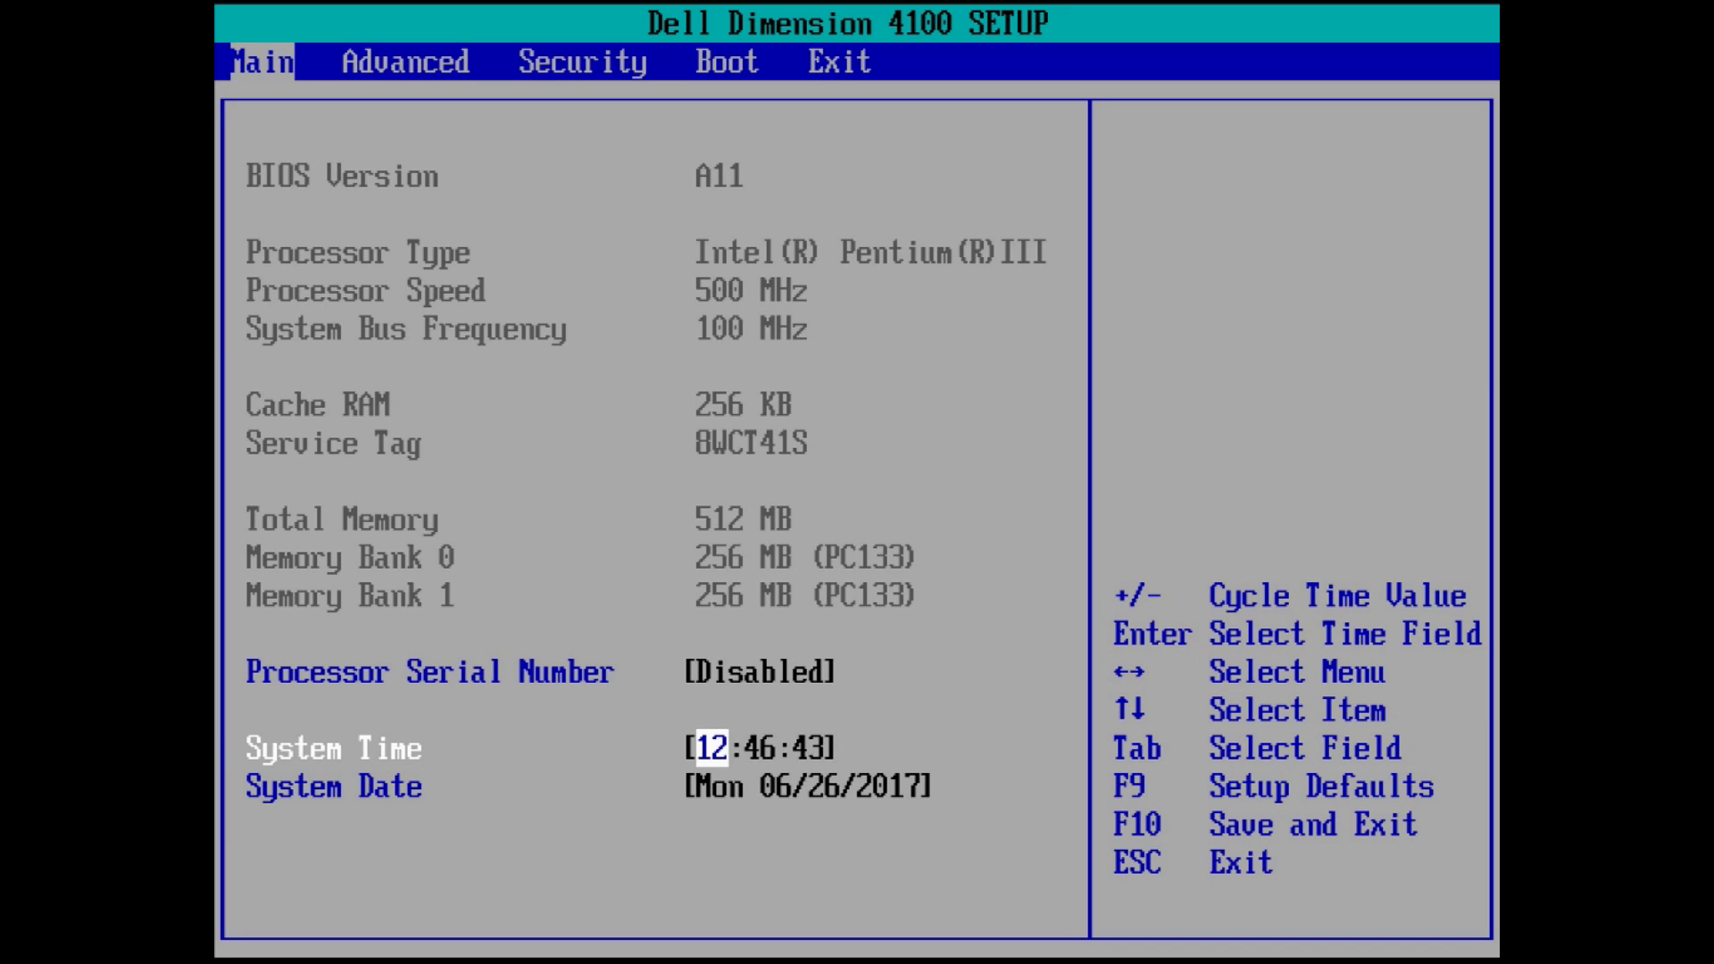
key(Right)
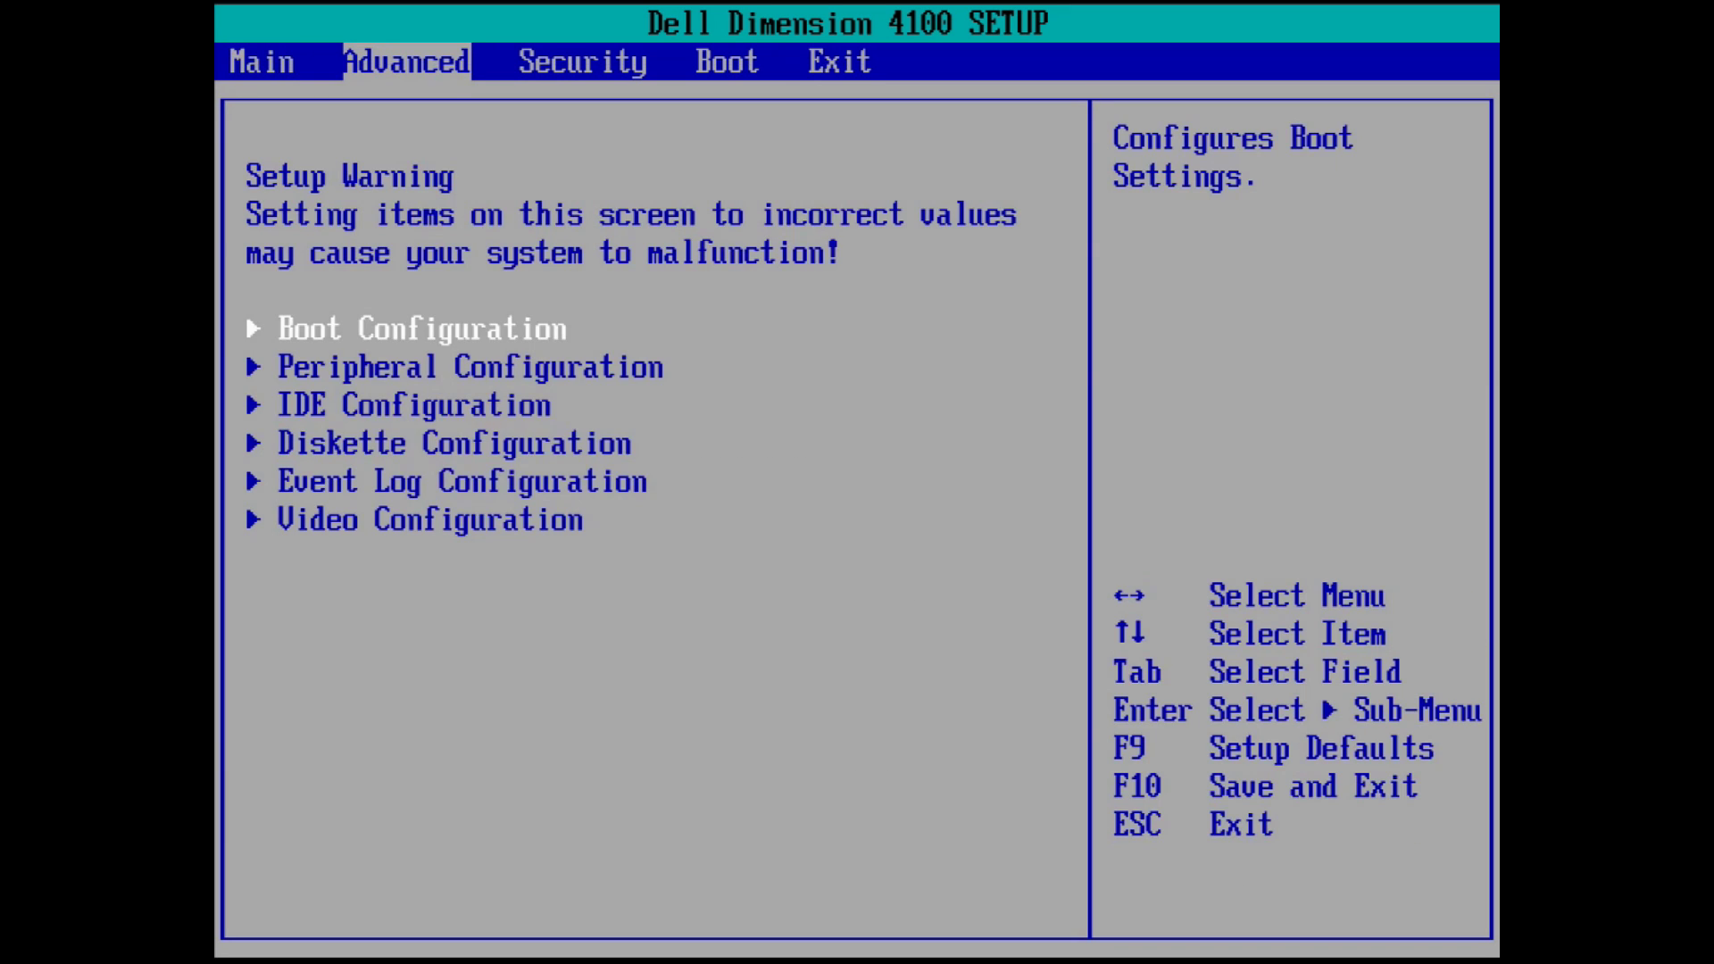
key(Return)
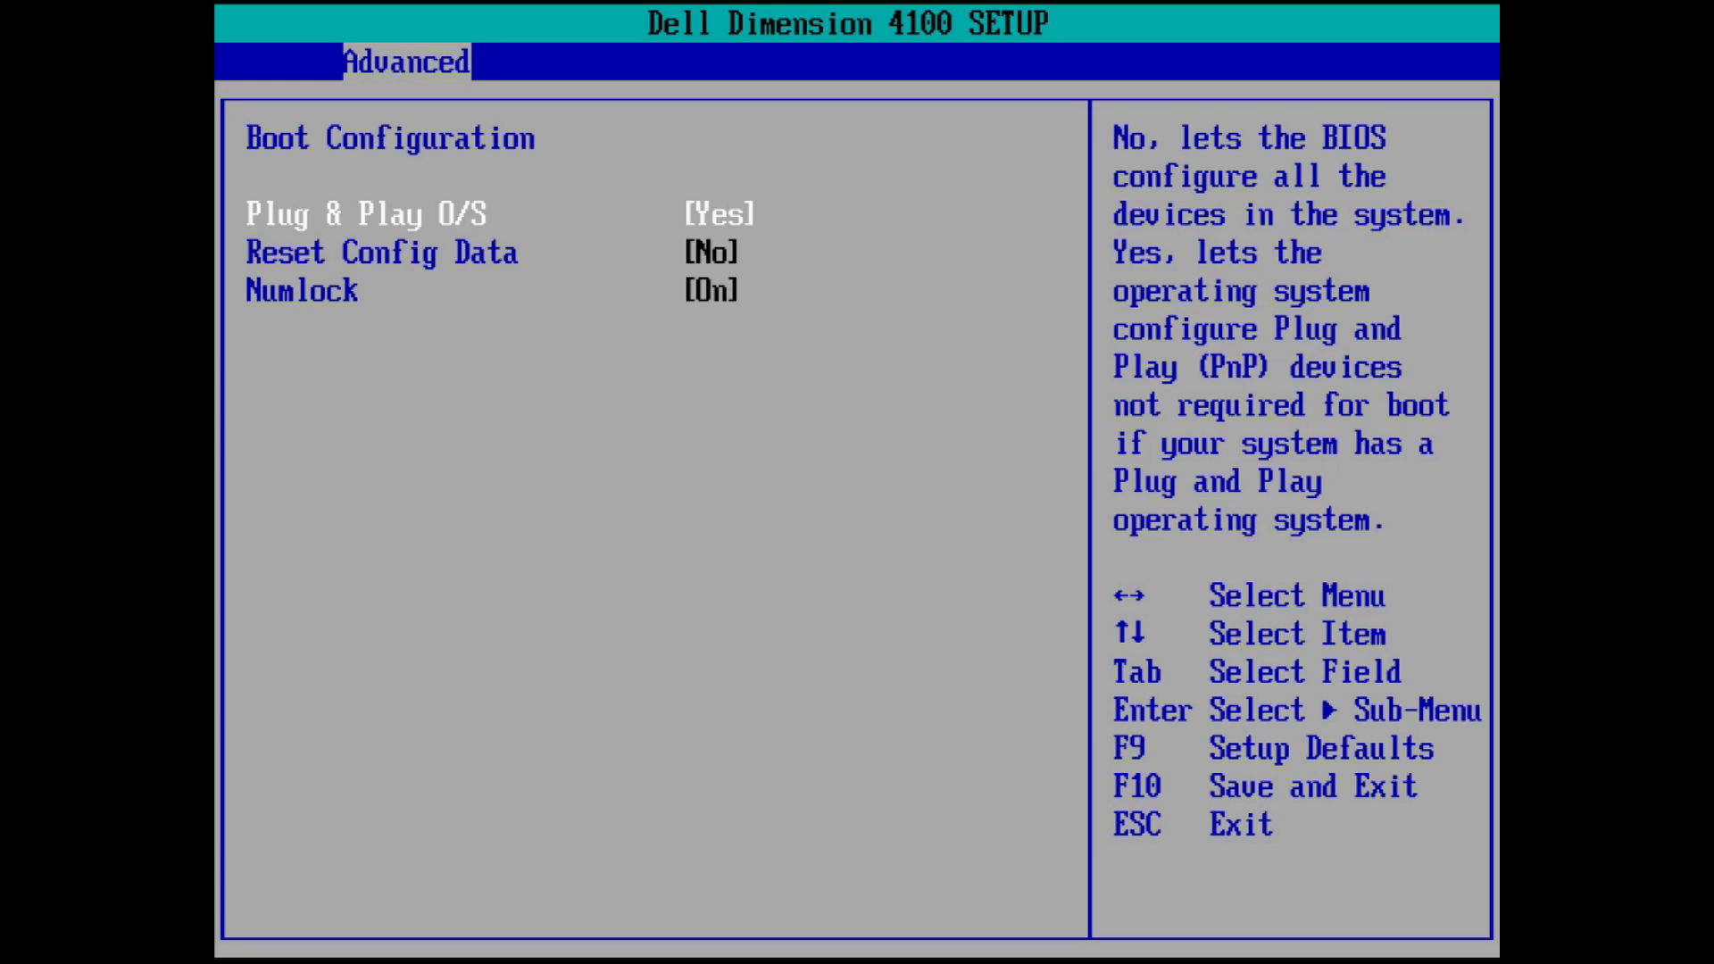
key(Down)
key(Up)
key(Escape)
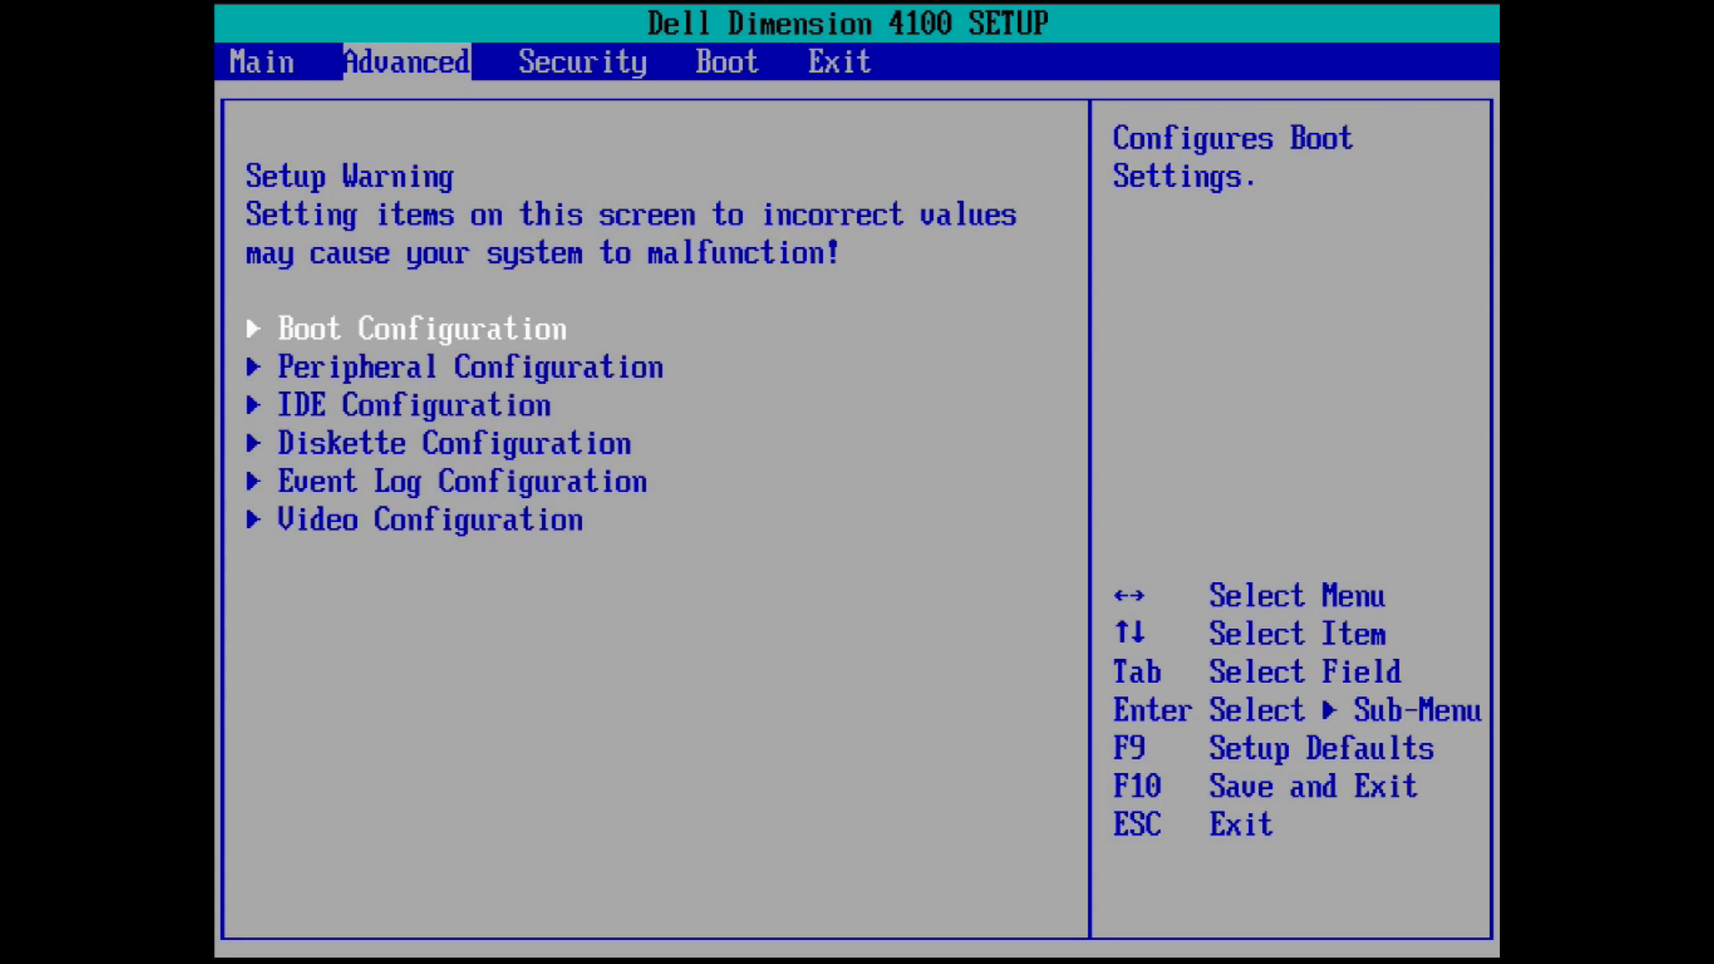
Step: Examine the serial port, parallel port and legacy USB settings in Peripheral Configuration
key(Down)
key(Return)
key(Down)
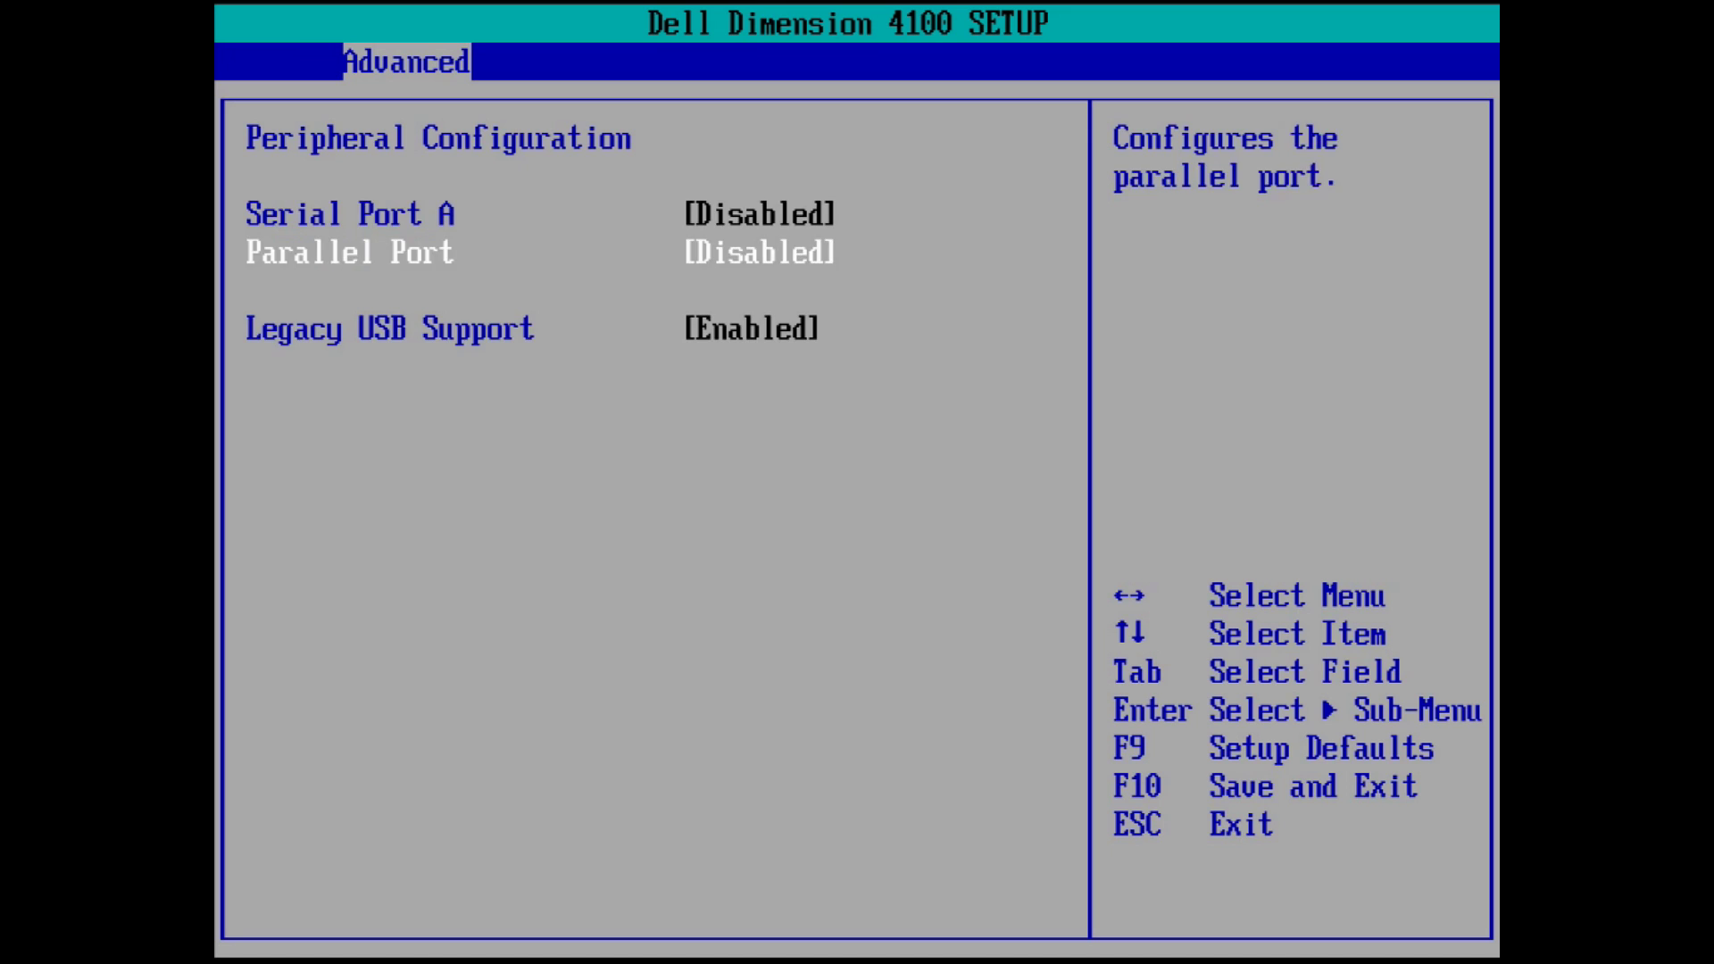
key(Down)
key(Up)
key(Escape)
Step: Examine the advanced IDE Configuration and Diskette Configuration settings
key(Down)
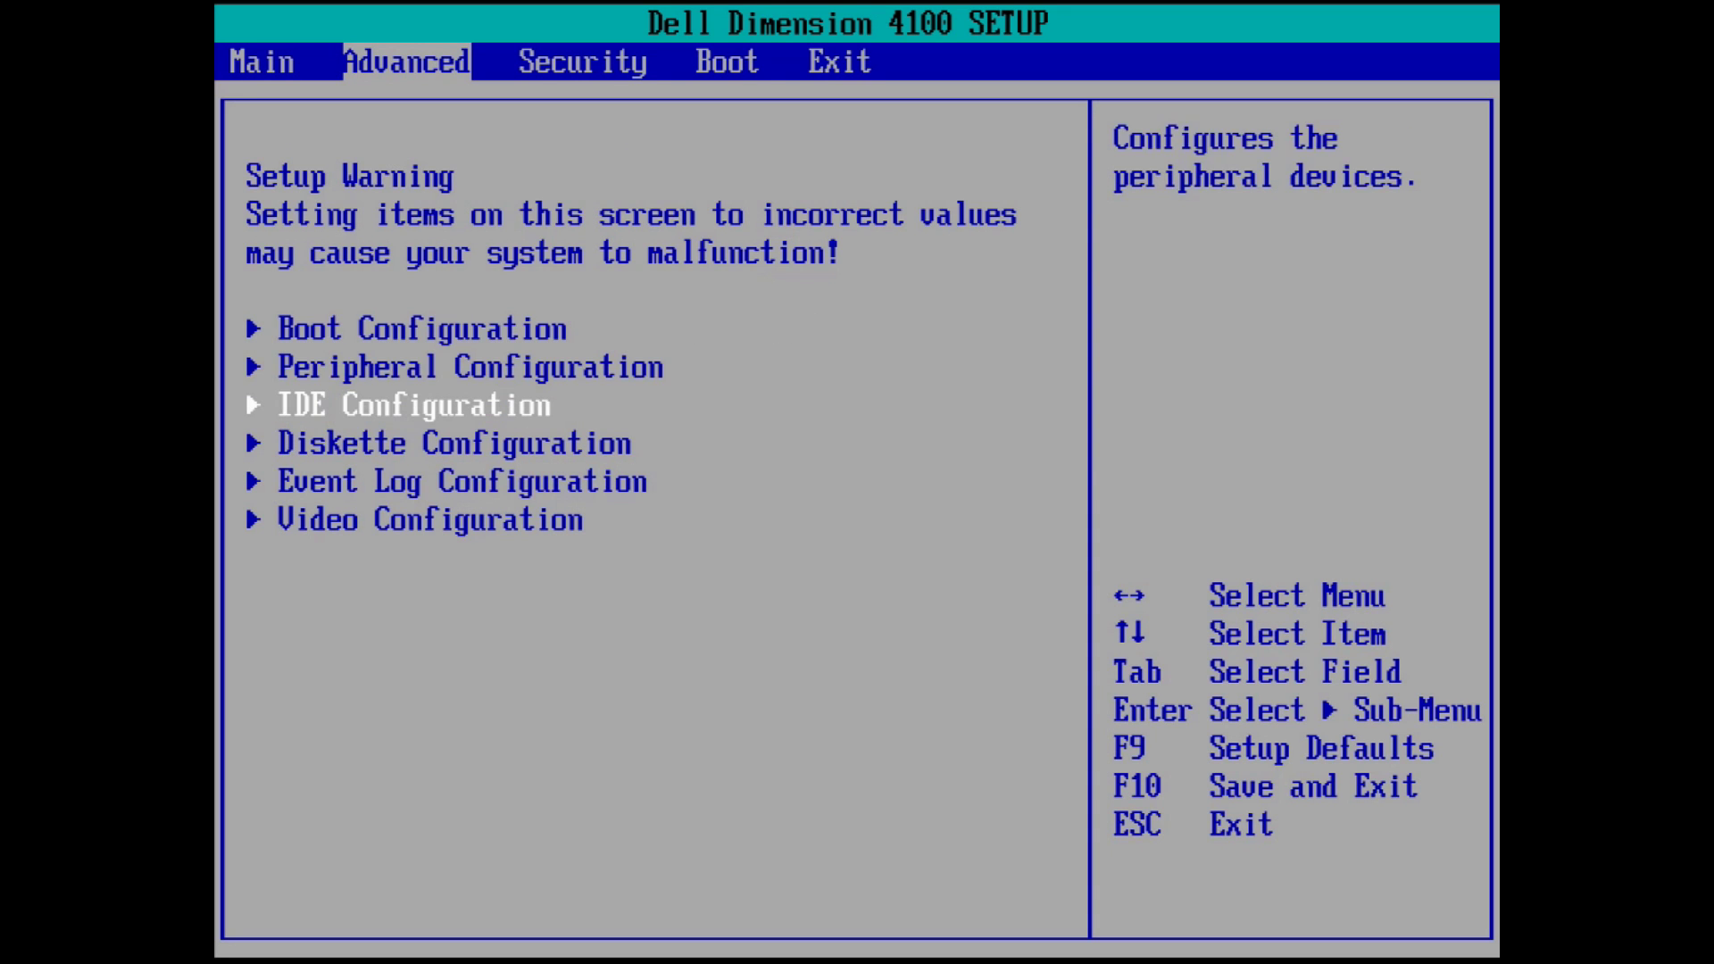
key(Return)
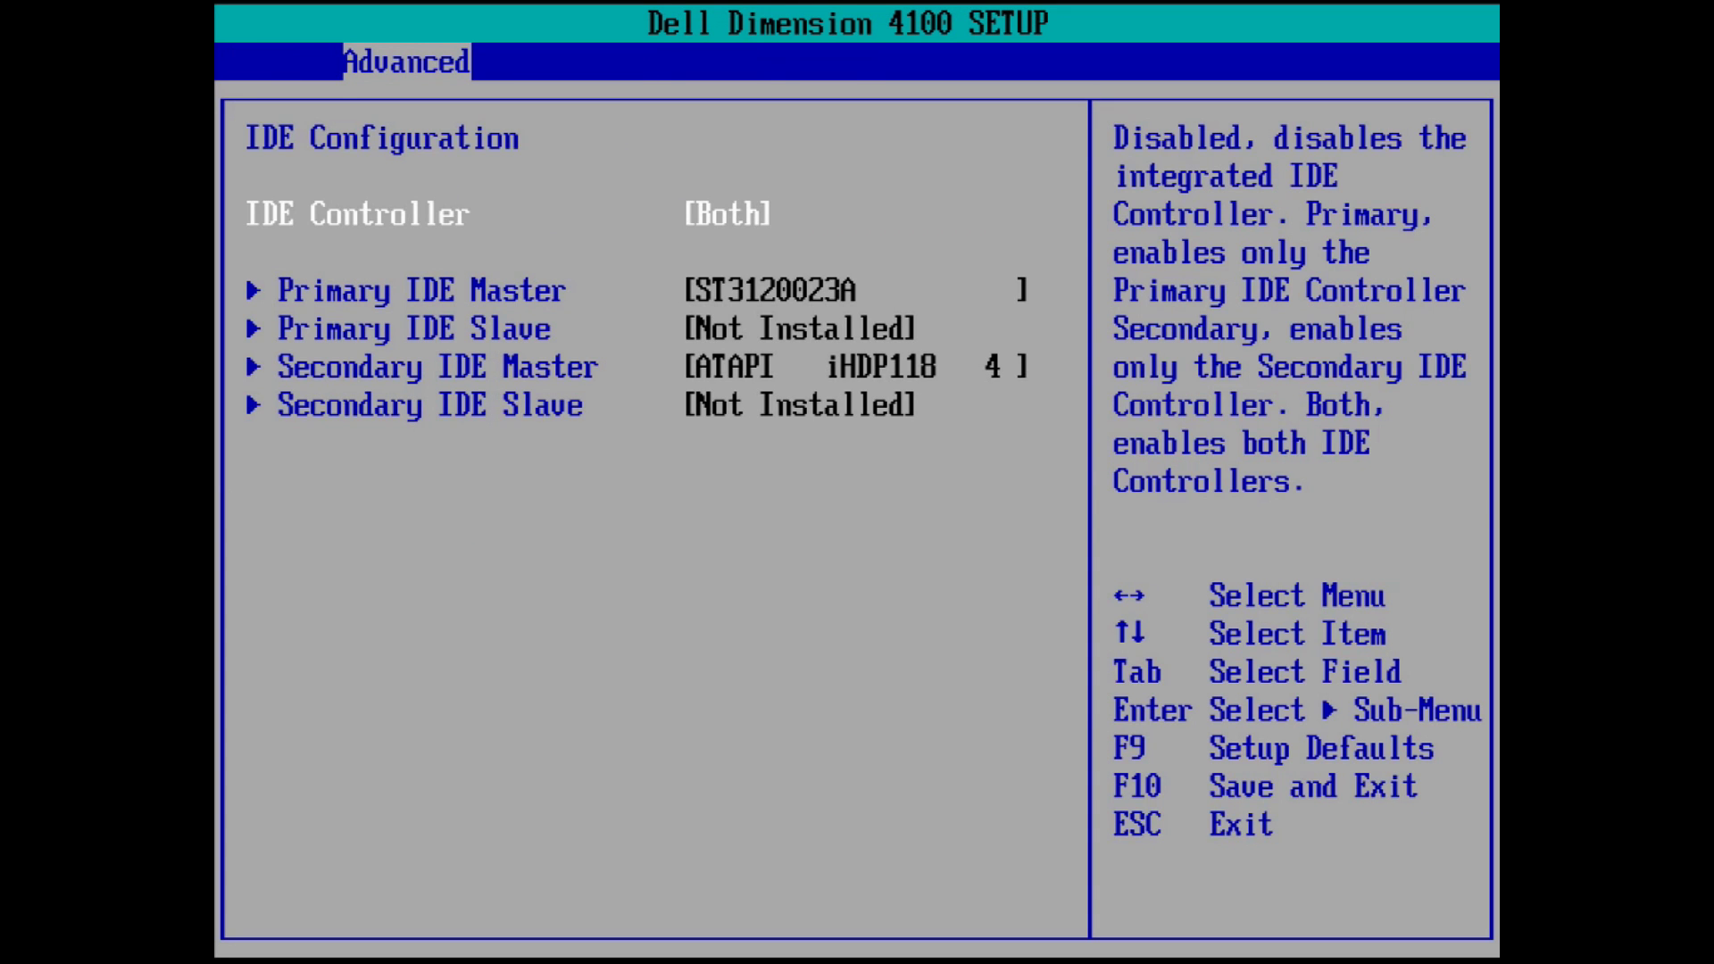
key(Escape)
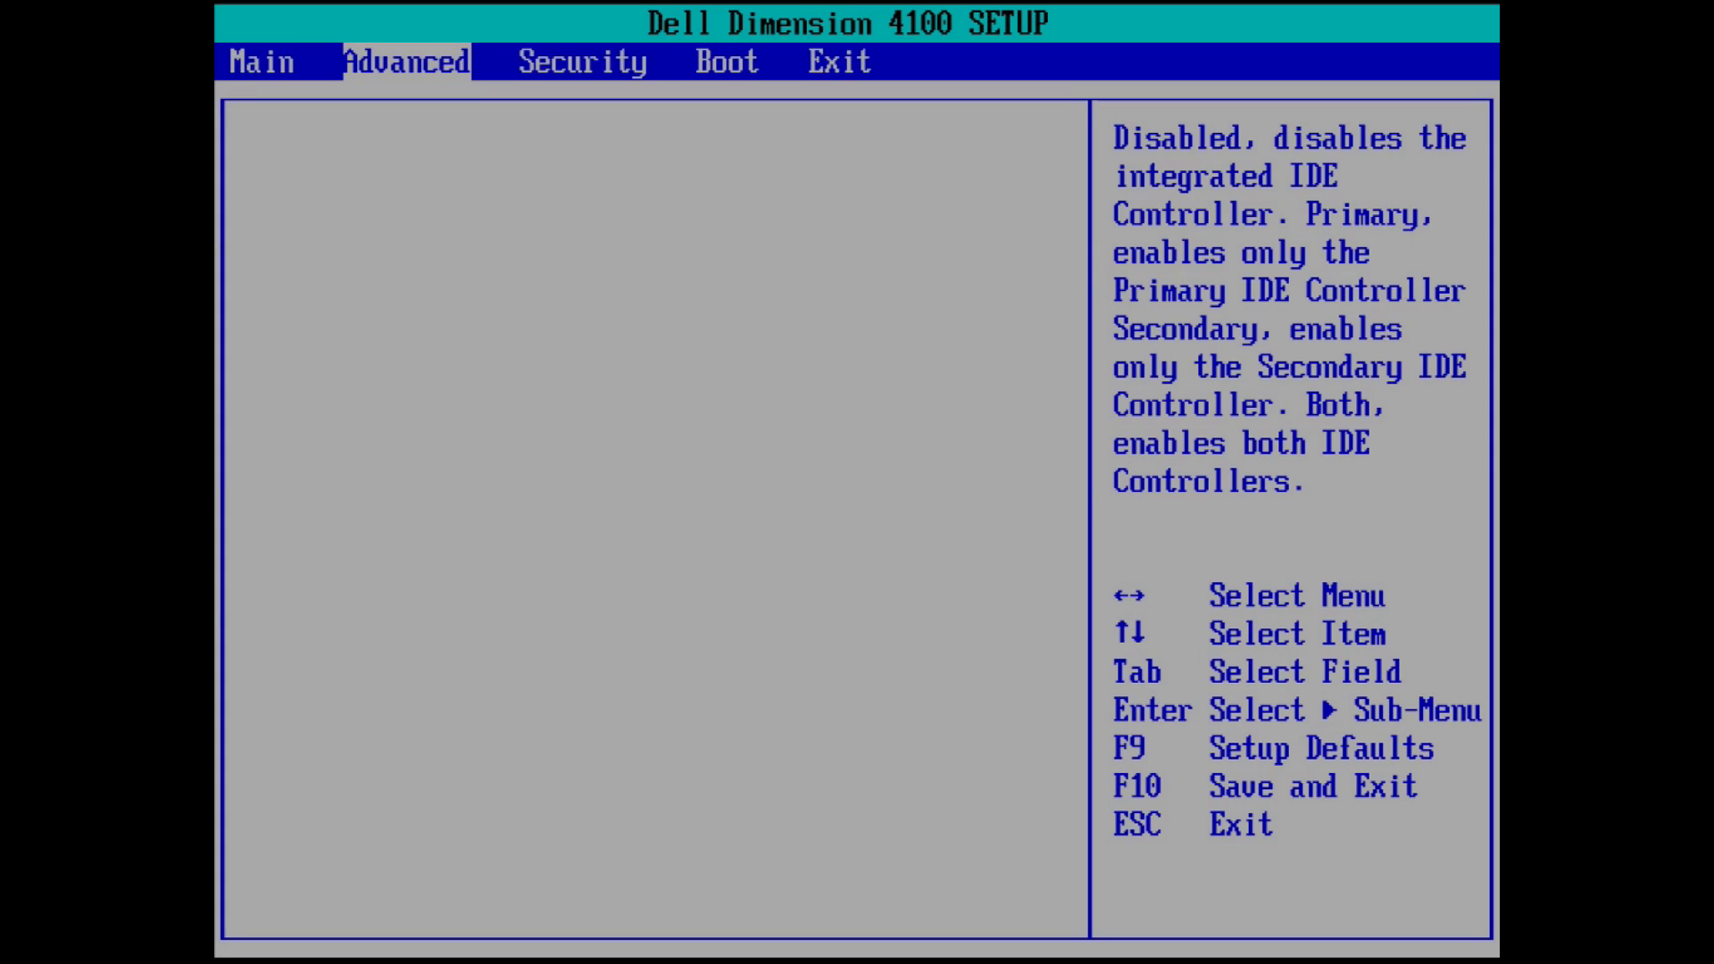
key(Down)
key(Return)
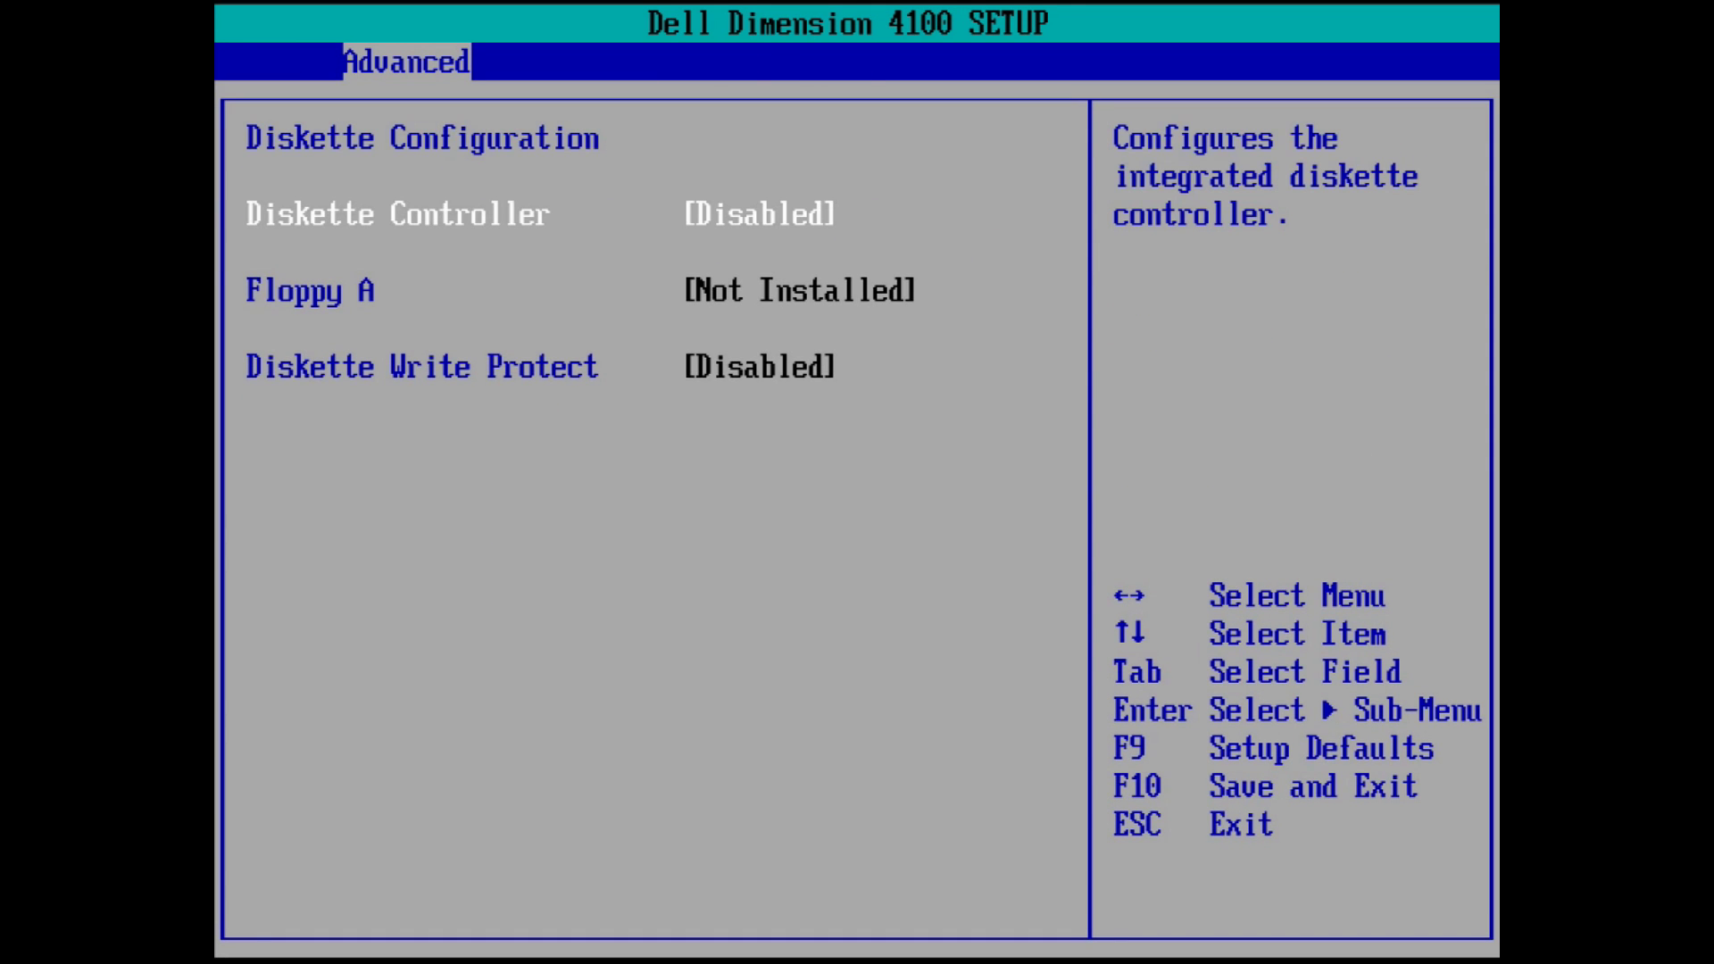
key(Down)
key(Escape)
Step: Examine the Event Log Configuration and Video Configuration settings
key(Down)
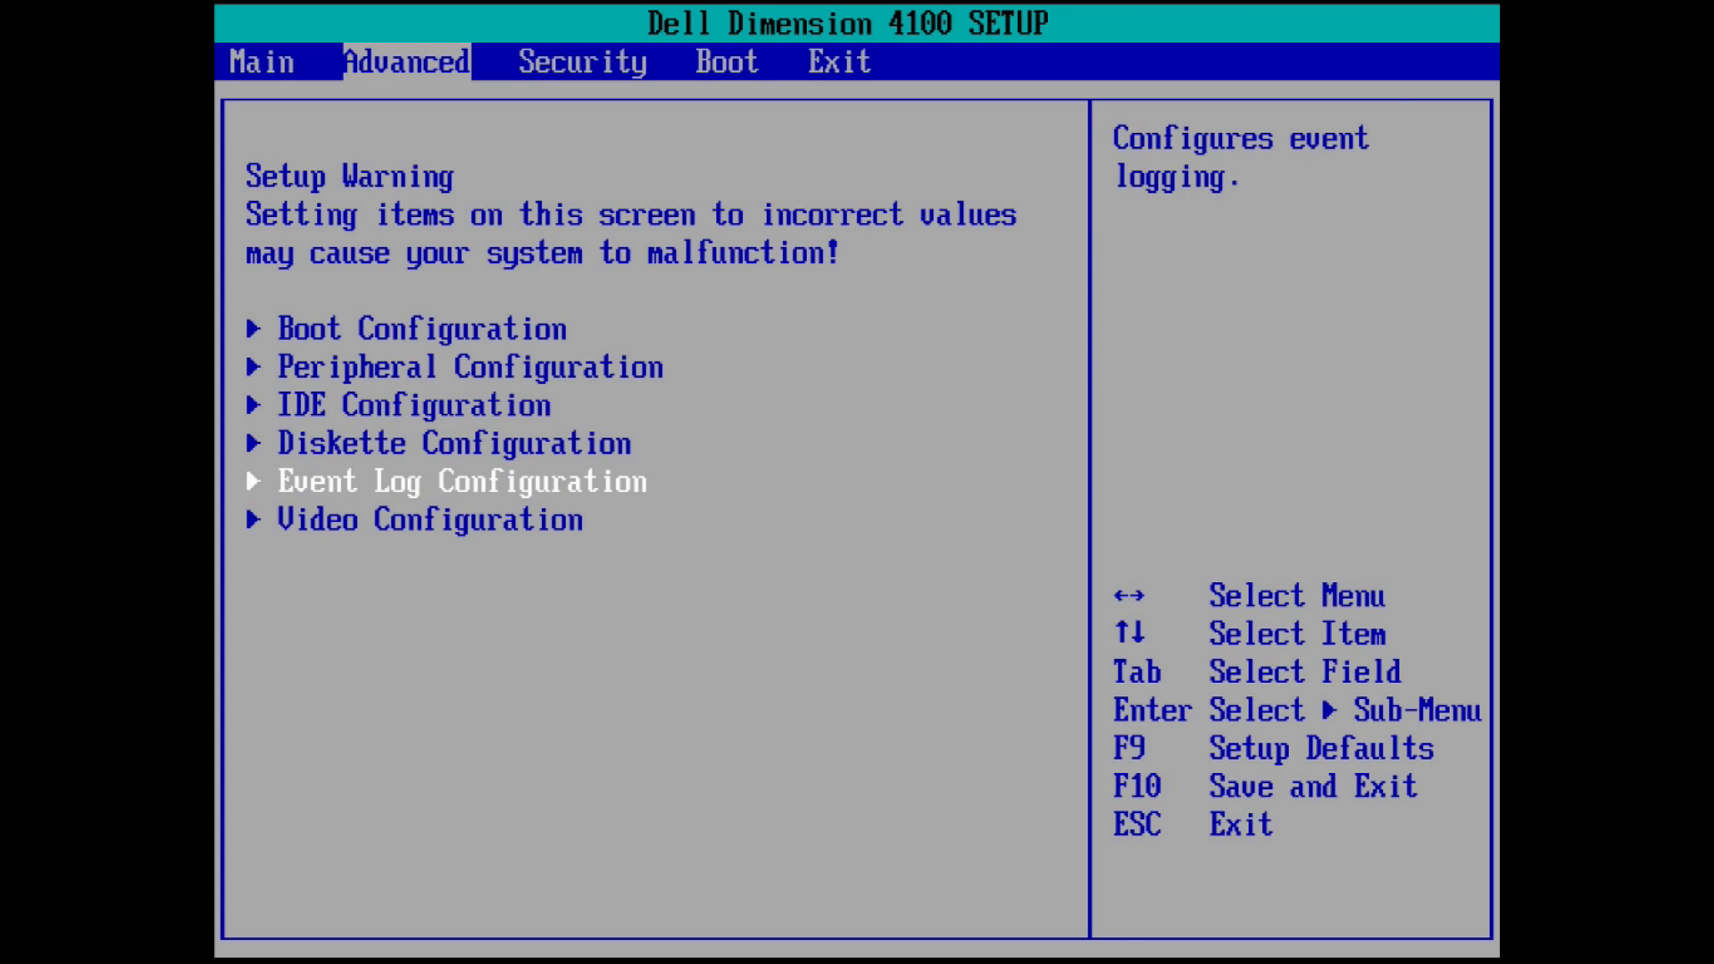
key(Return)
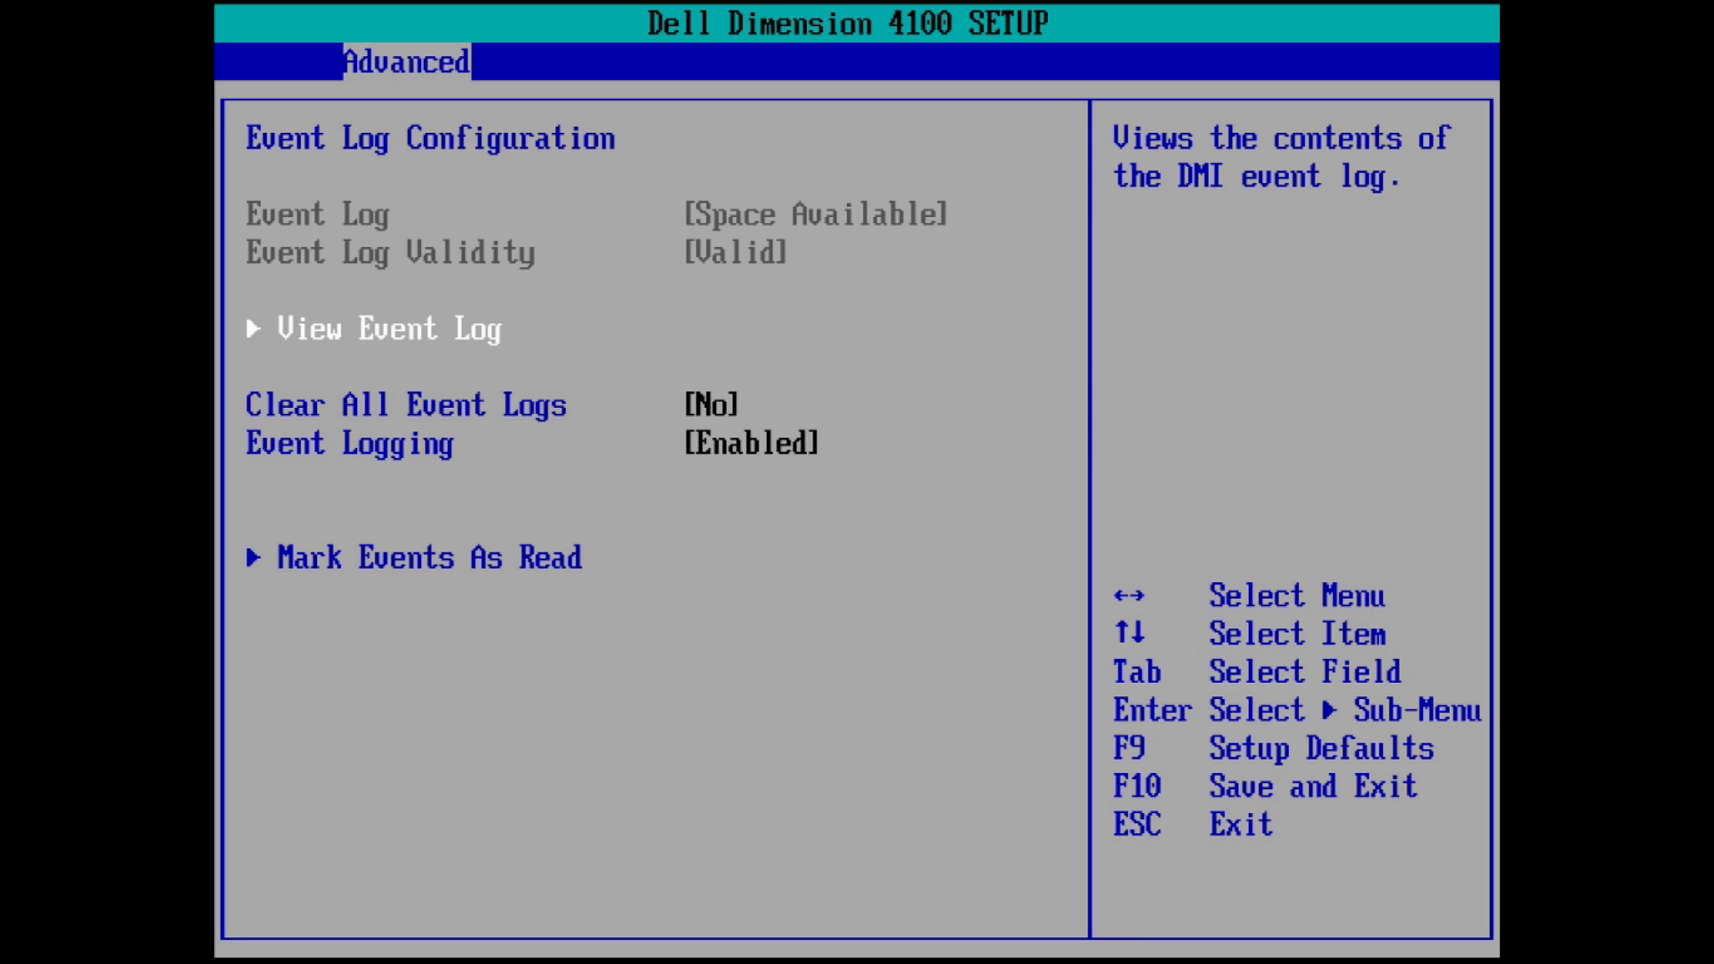
key(Escape)
key(Down)
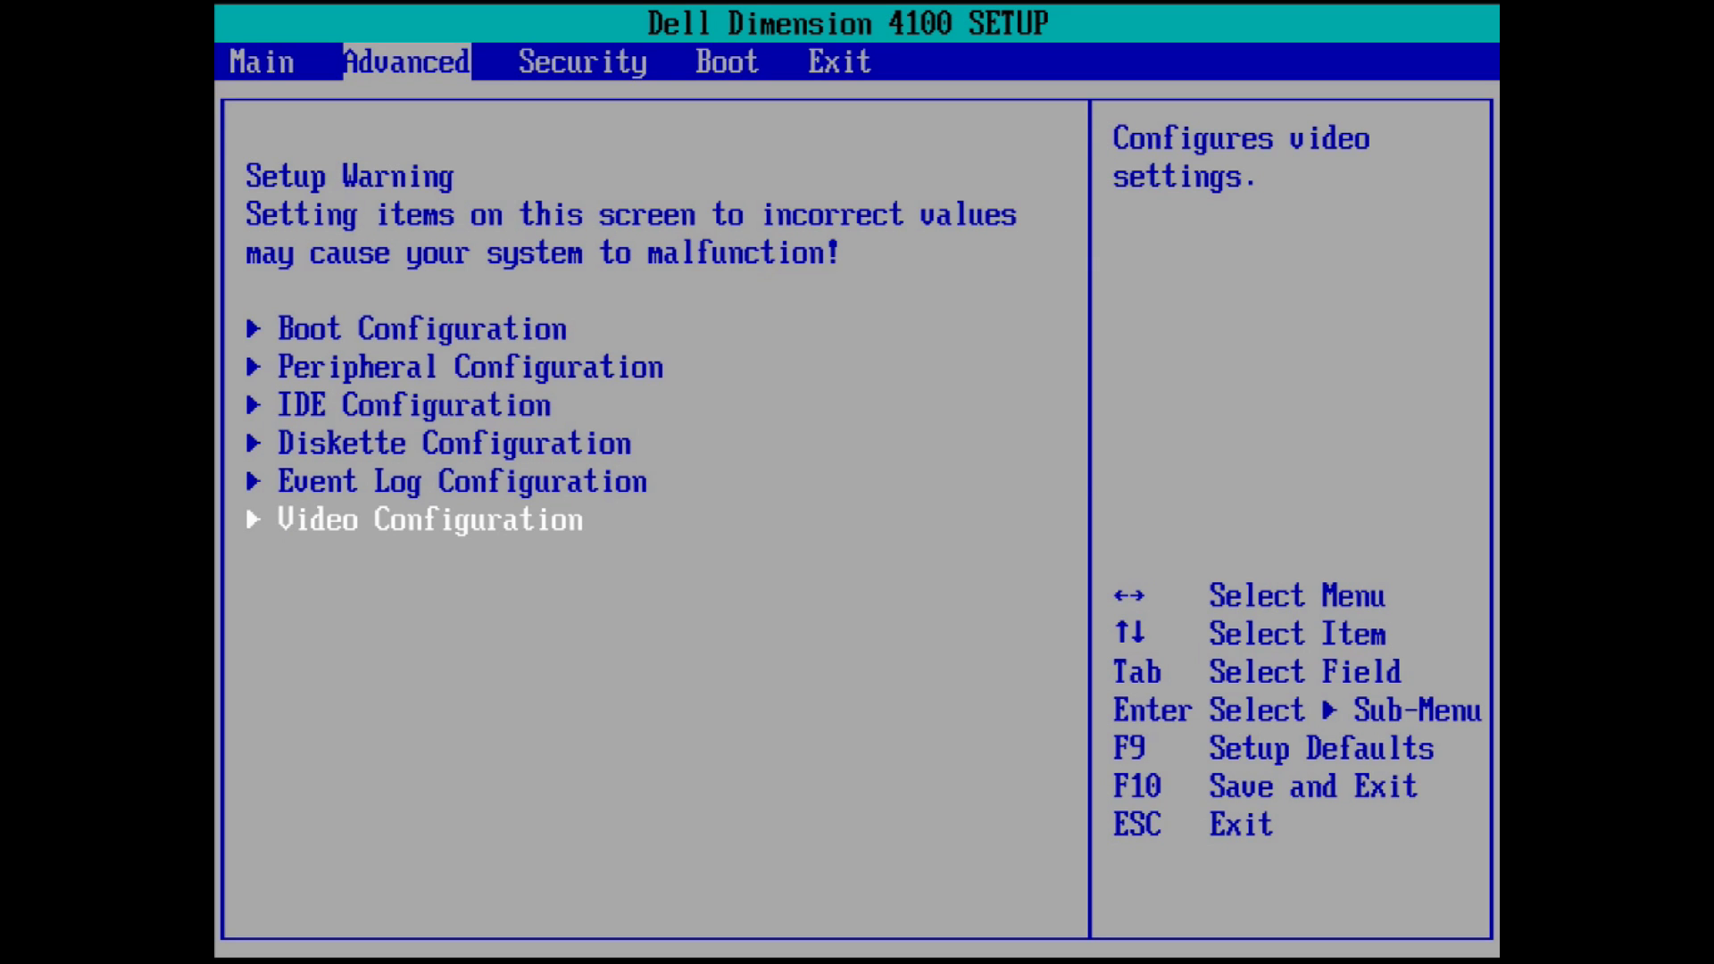
key(Return)
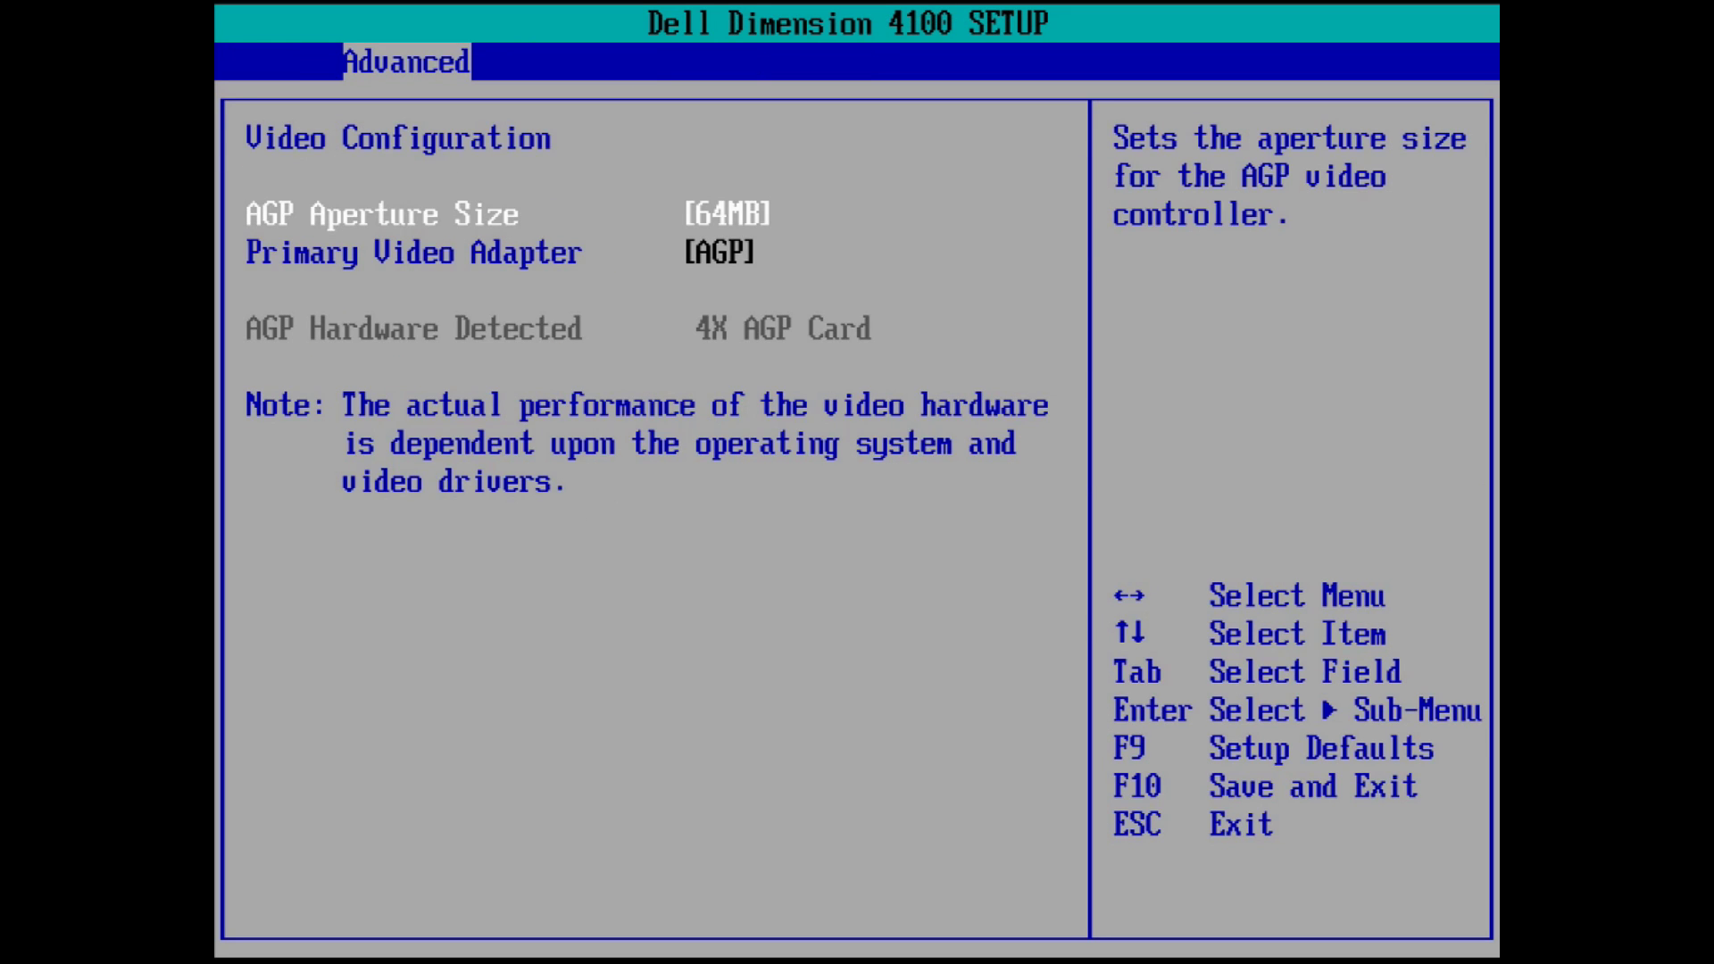
key(Escape)
Step: Examine the security password settings and the boot options from Quiet Boot to the boot device order
key(Right)
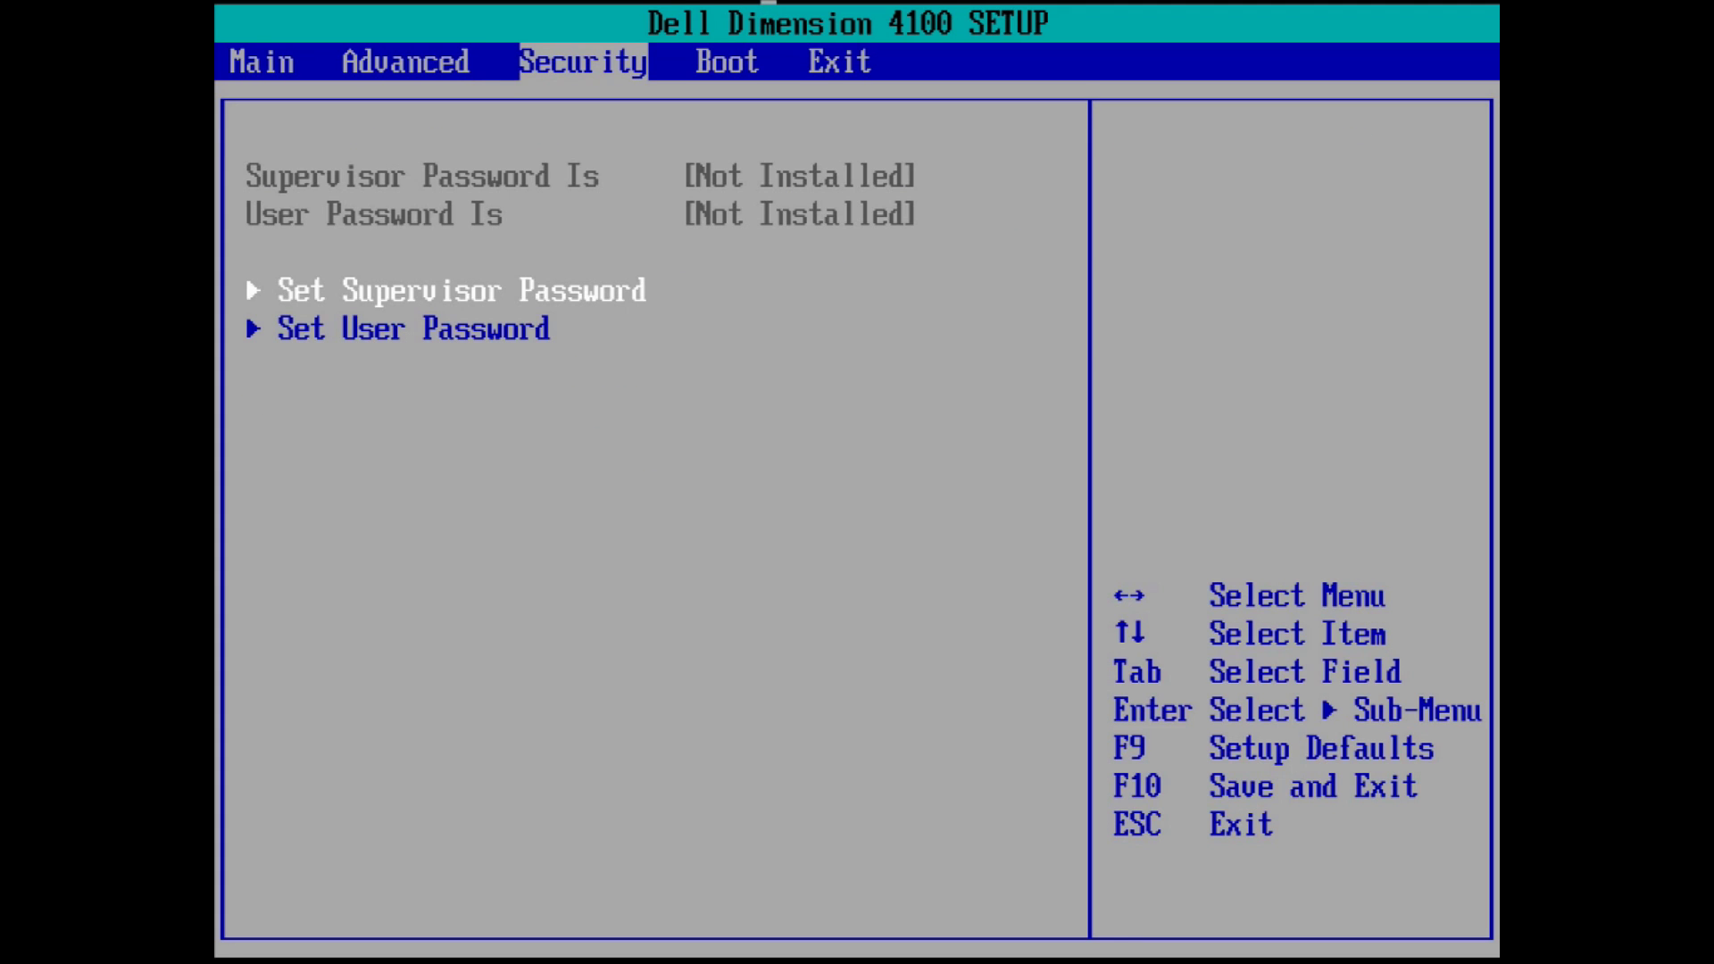
key(Right)
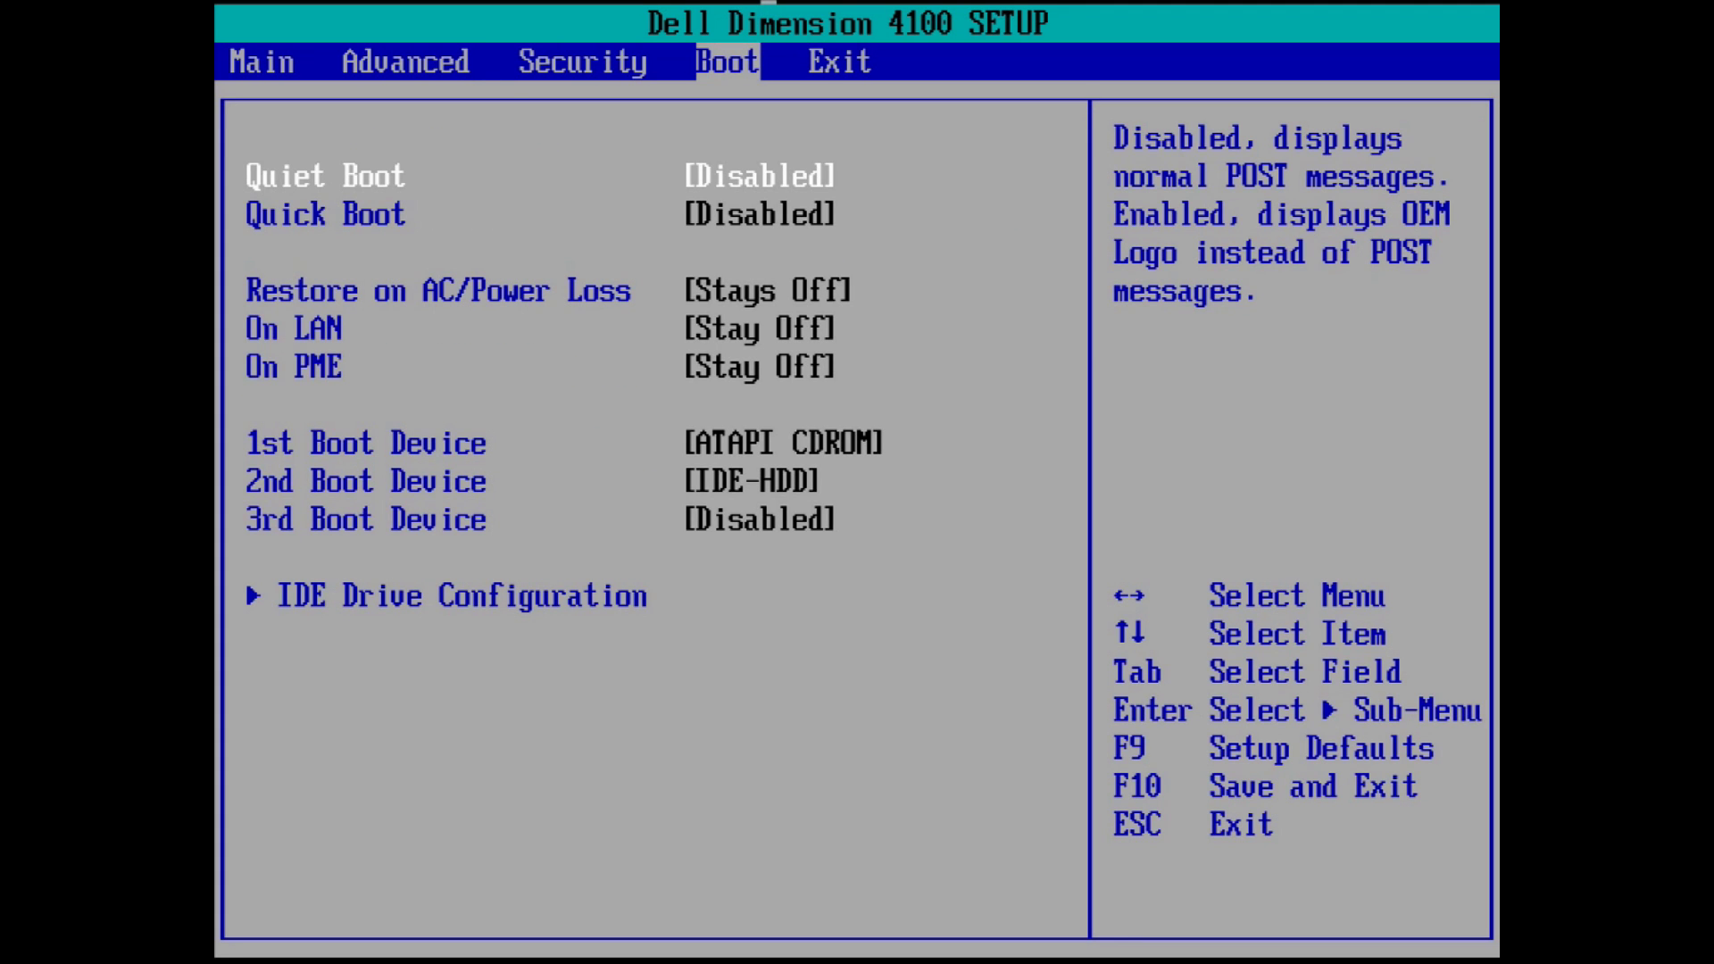
key(Down)
key(Down)
key(Down)
key(Down)
key(Down)
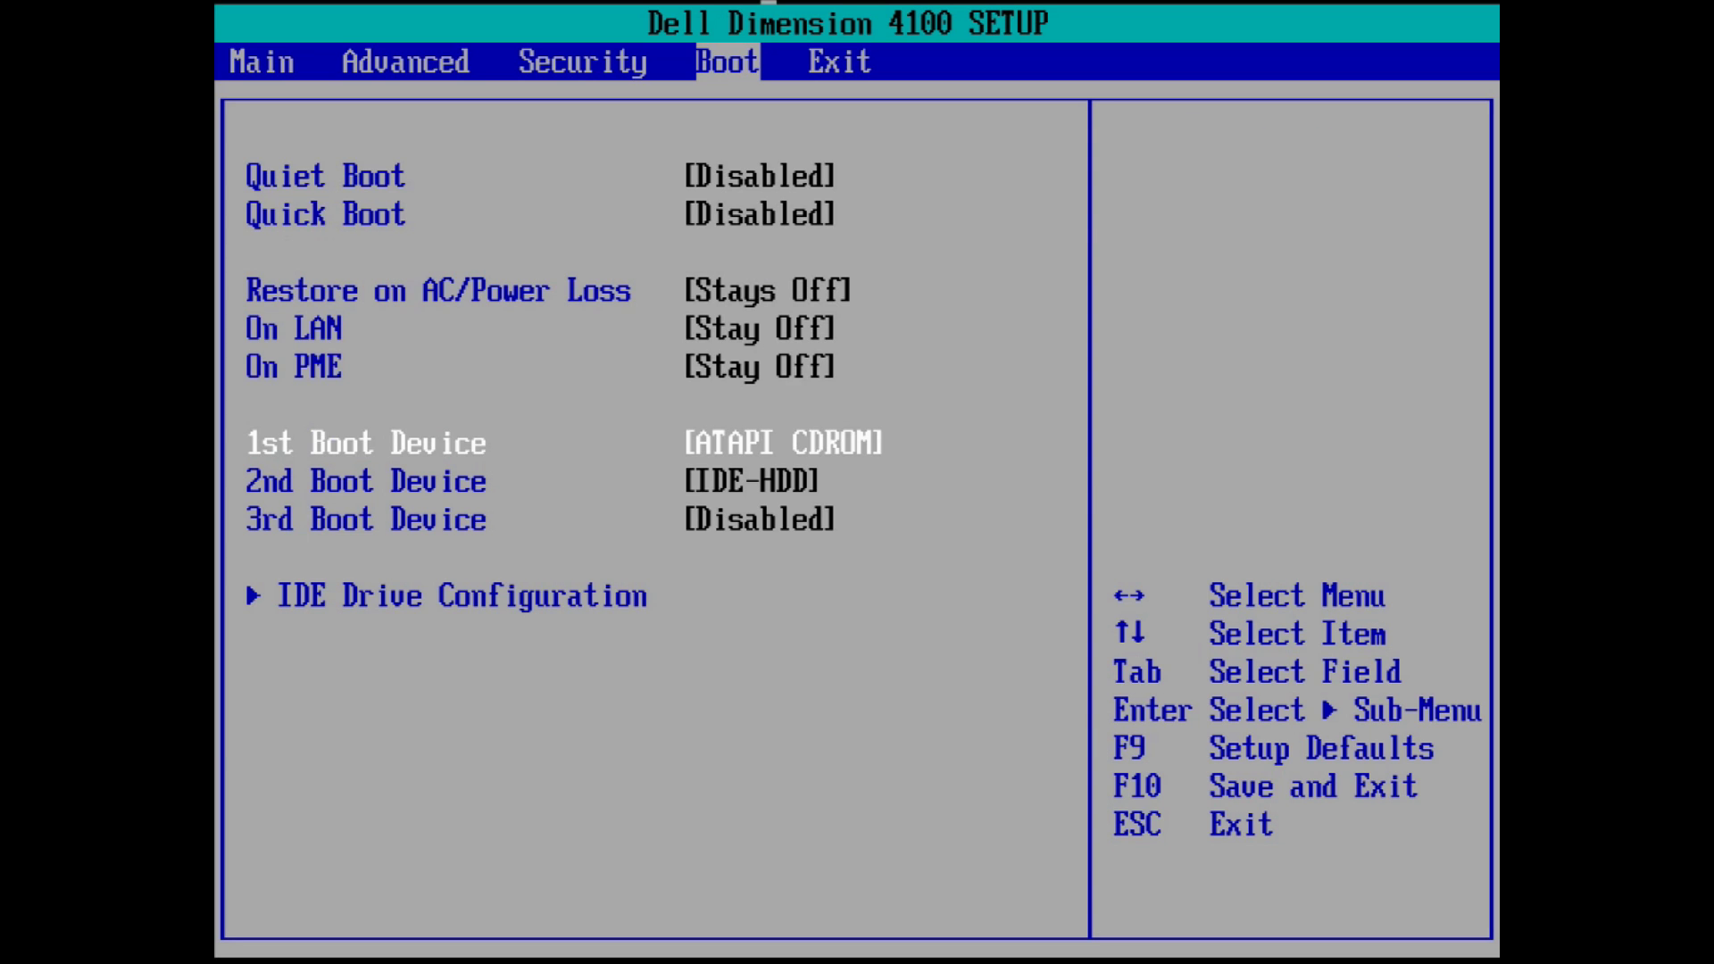
key(Down)
key(Up)
key(Up)
key(Up)
key(Up)
key(Up)
key(Up)
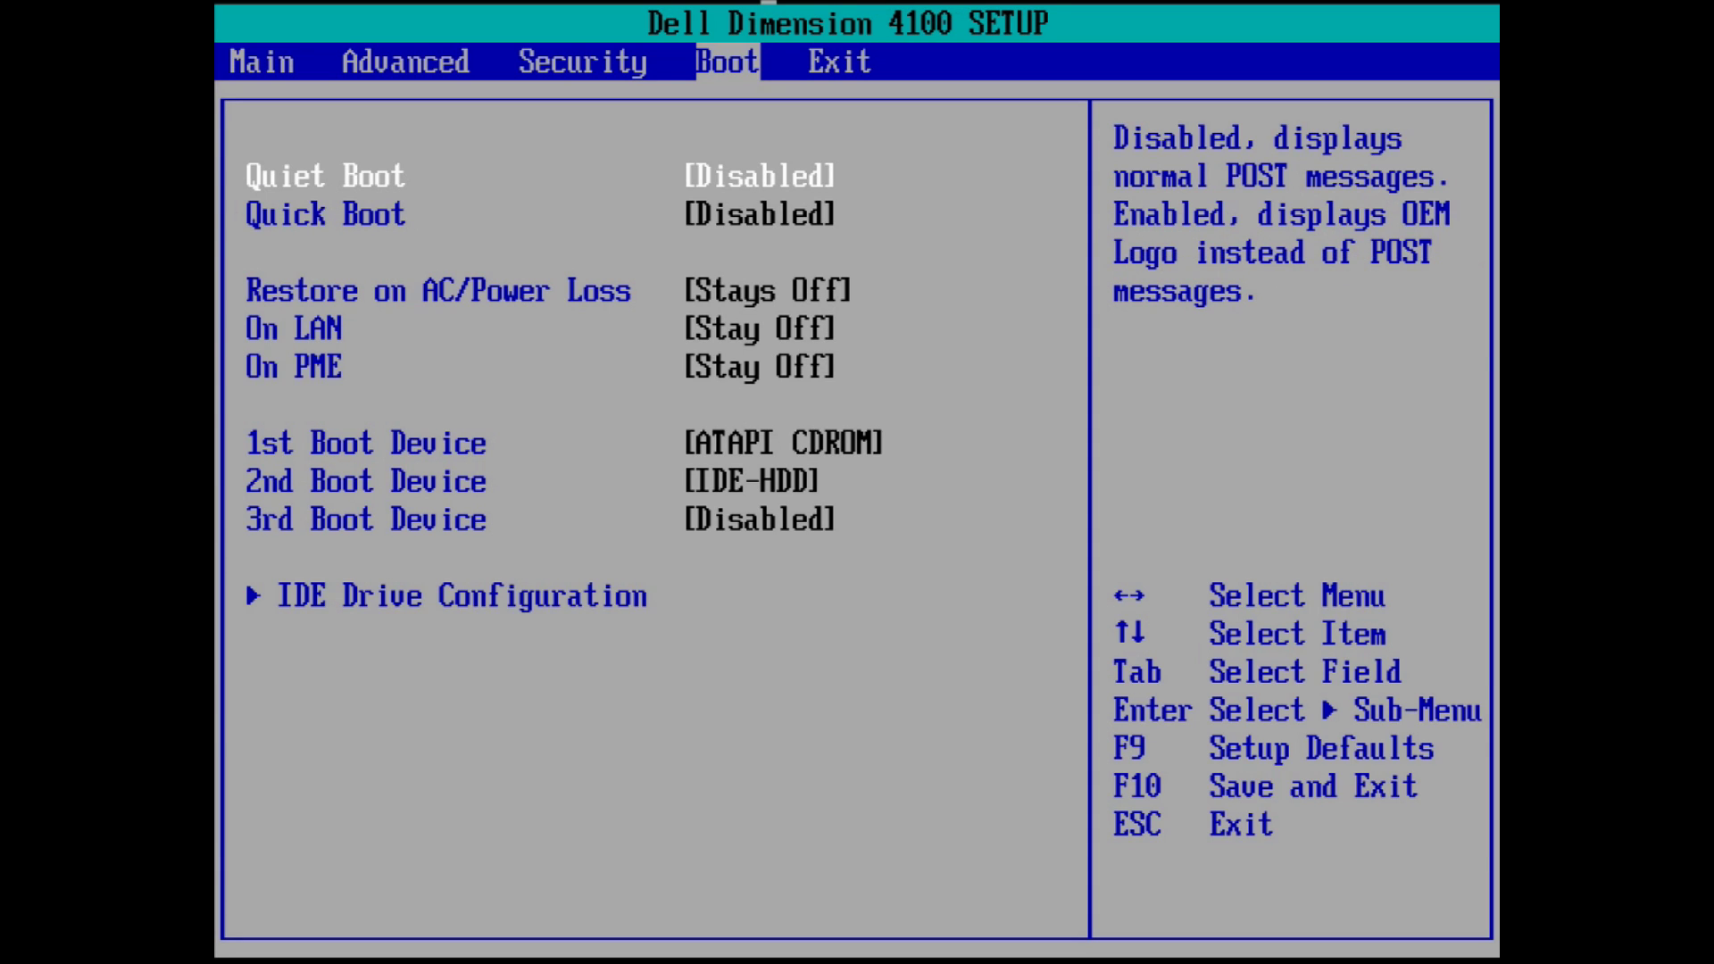
Step: Switch Quiet Boot to Enabled and set it back to Disabled
key(Return)
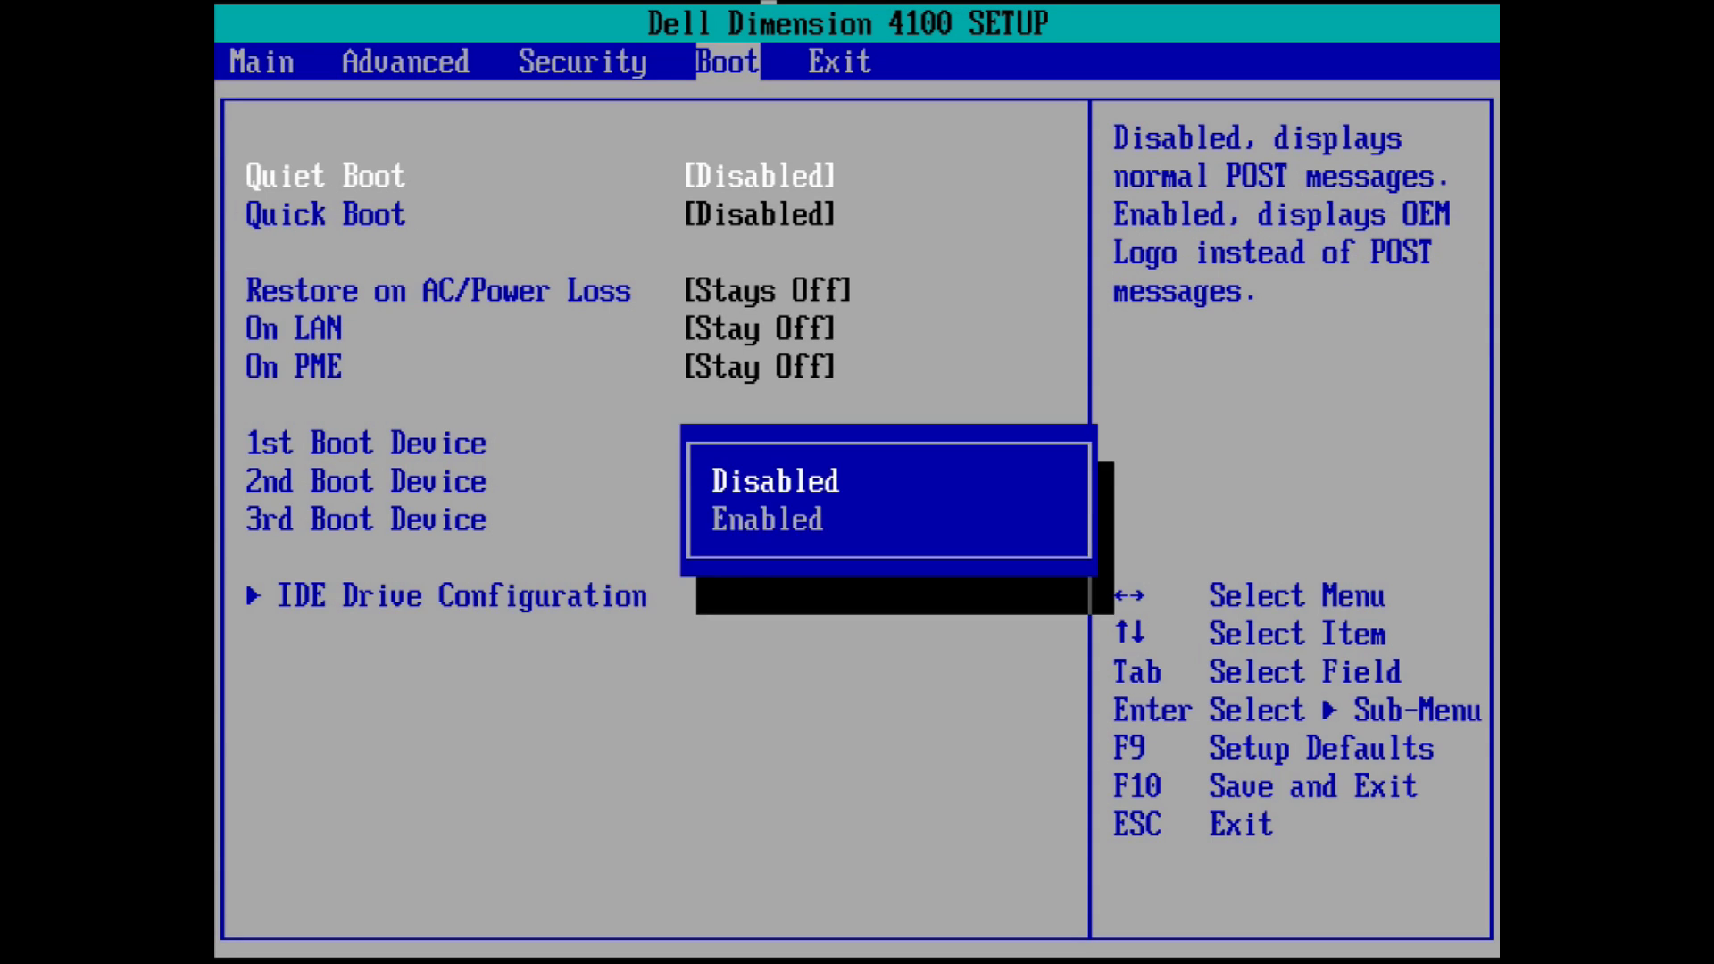
key(Return)
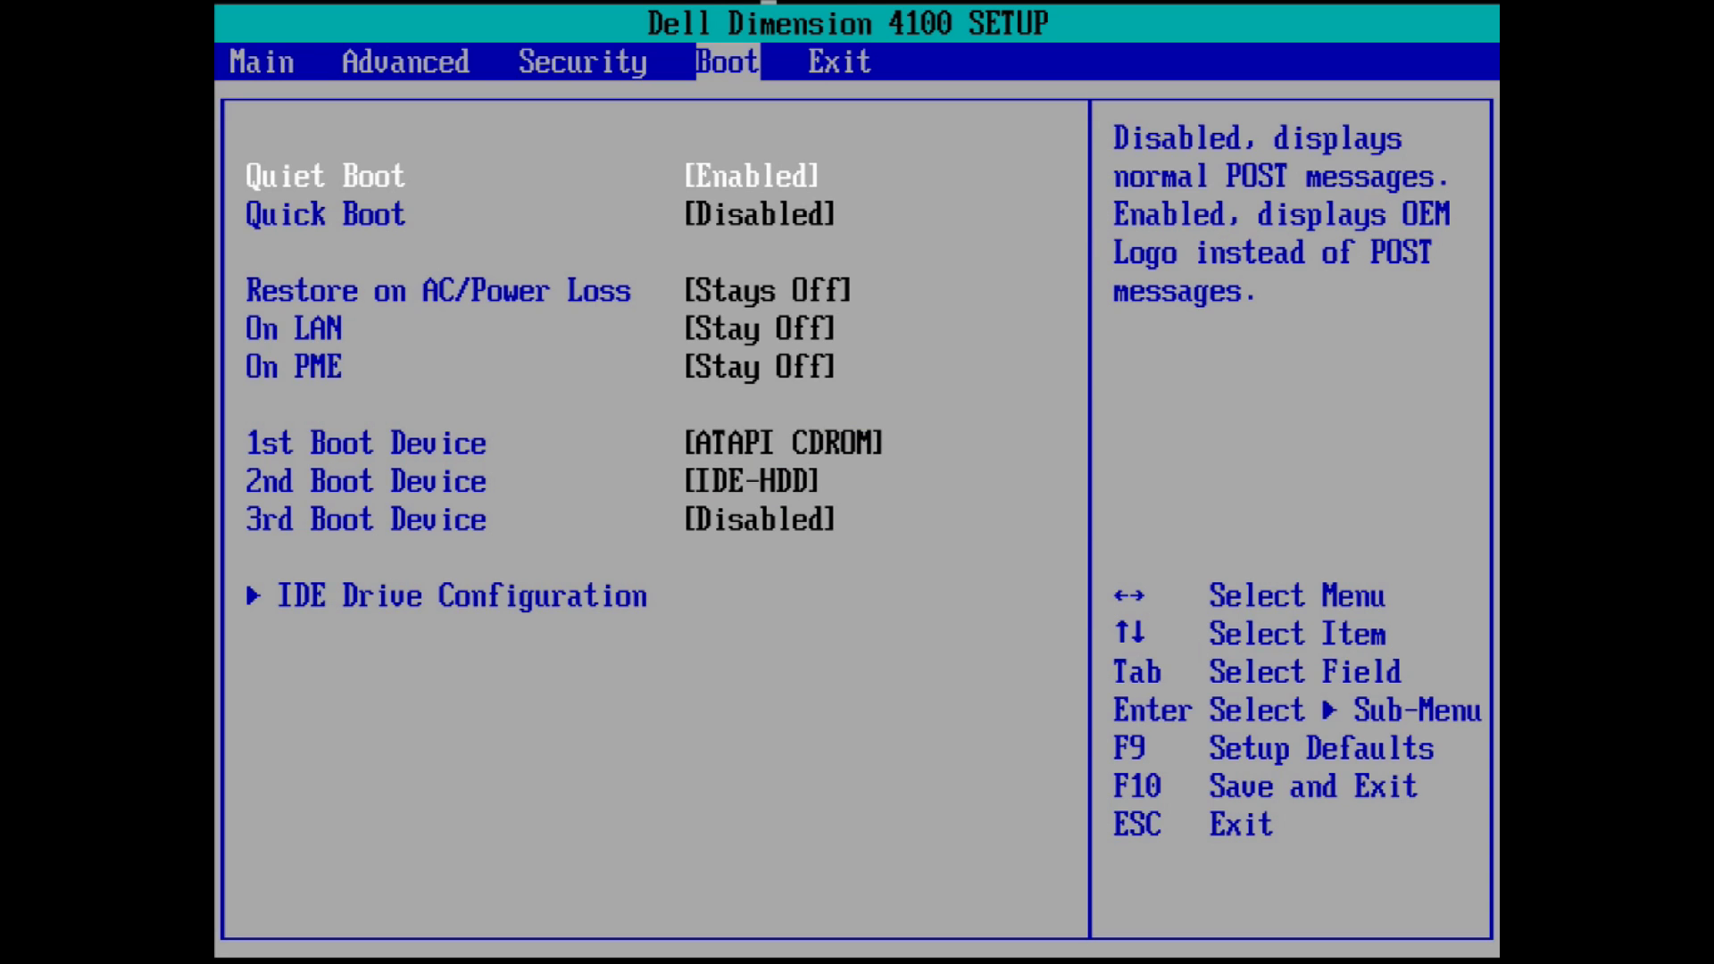
key(Return)
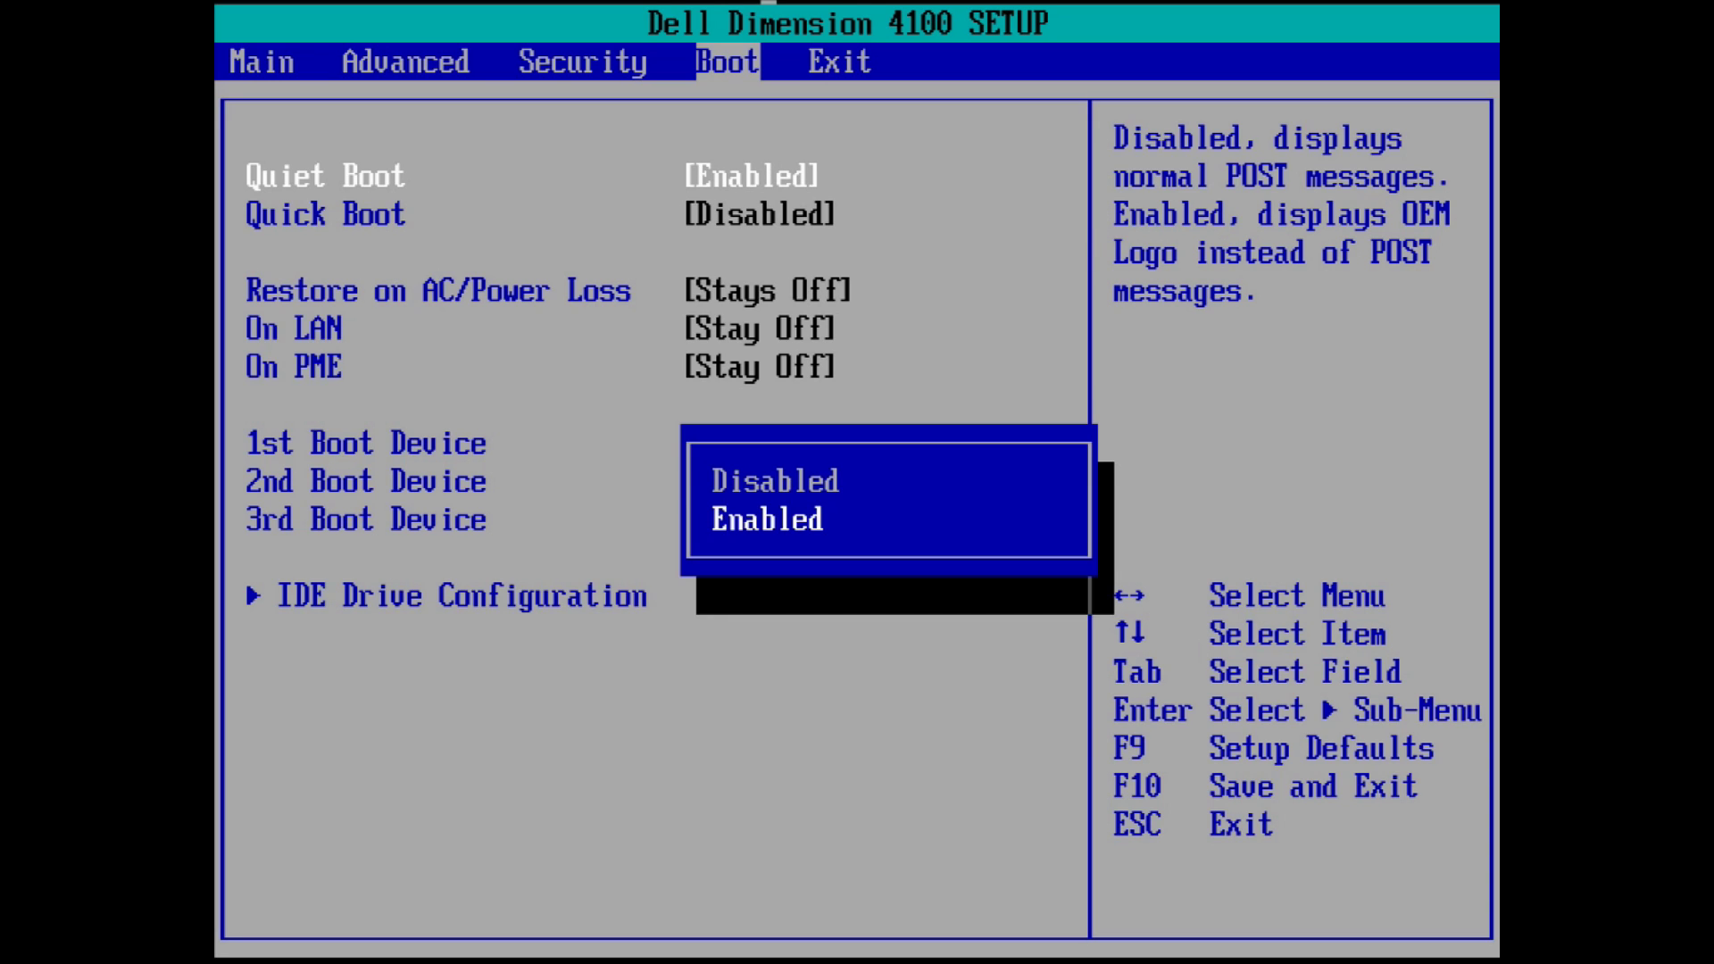
key(Return)
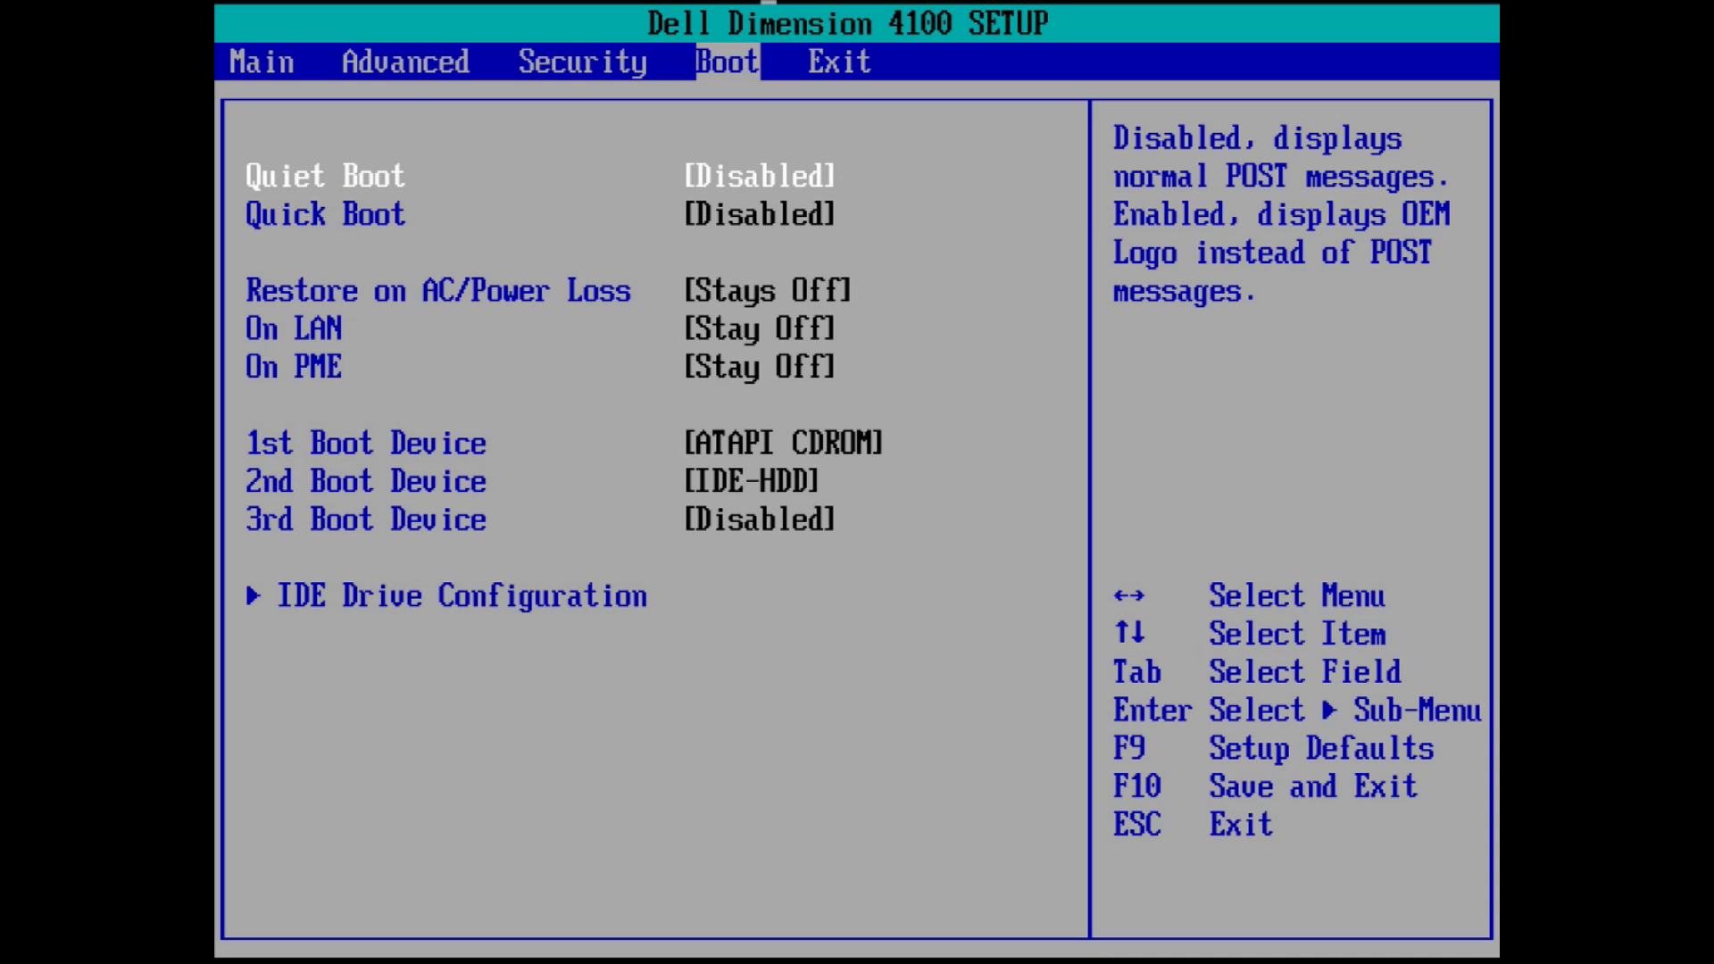
Step: Examine the remaining boot options and the drive order in IDE Drive Configuration, and go to the setup's exit options
key(Down)
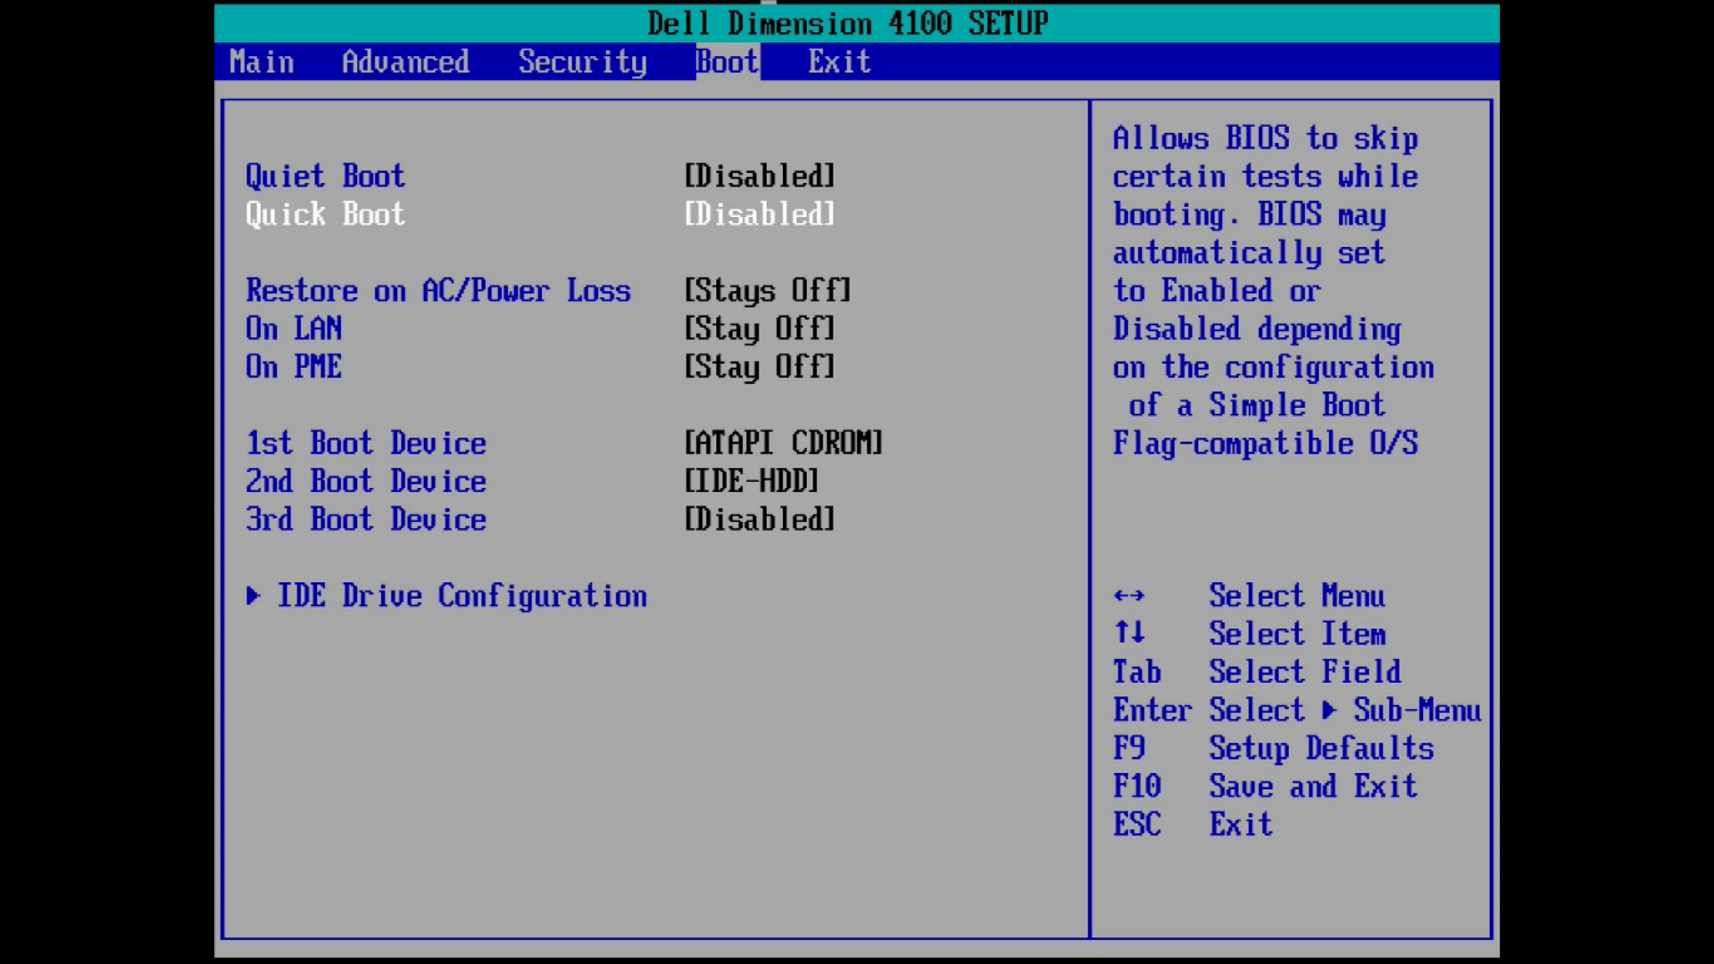
key(Down)
key(Down)
key(Down)
key(Down)
key(Down)
key(Down)
key(Down)
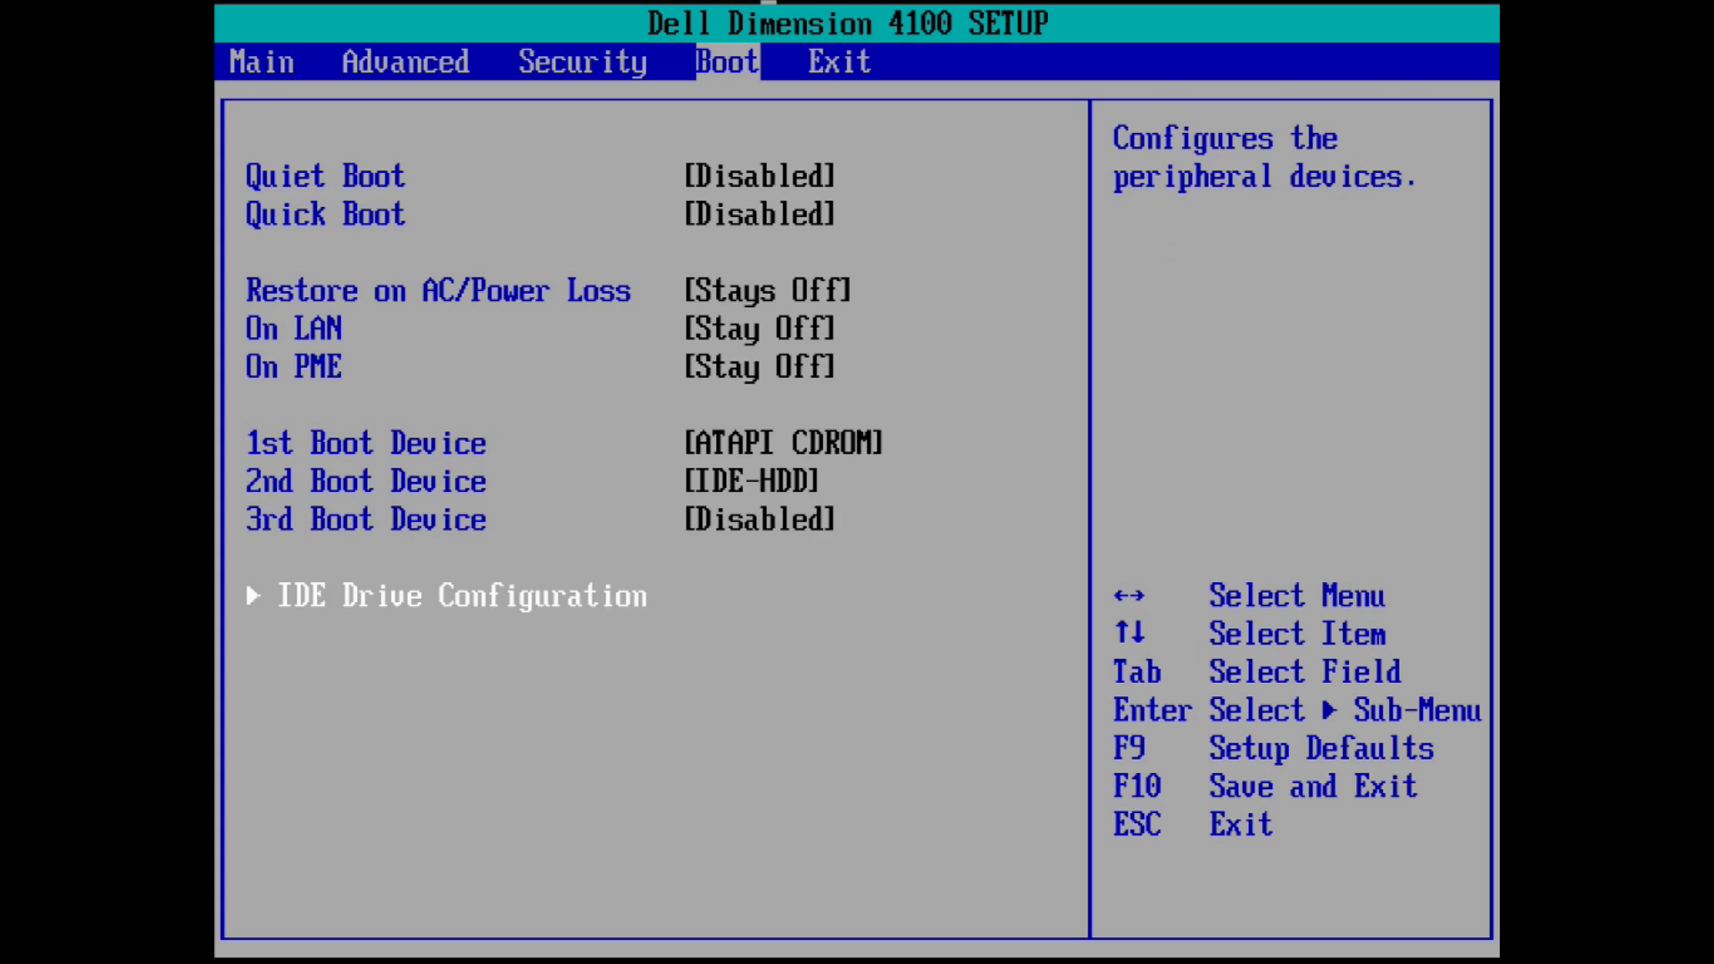
key(Return)
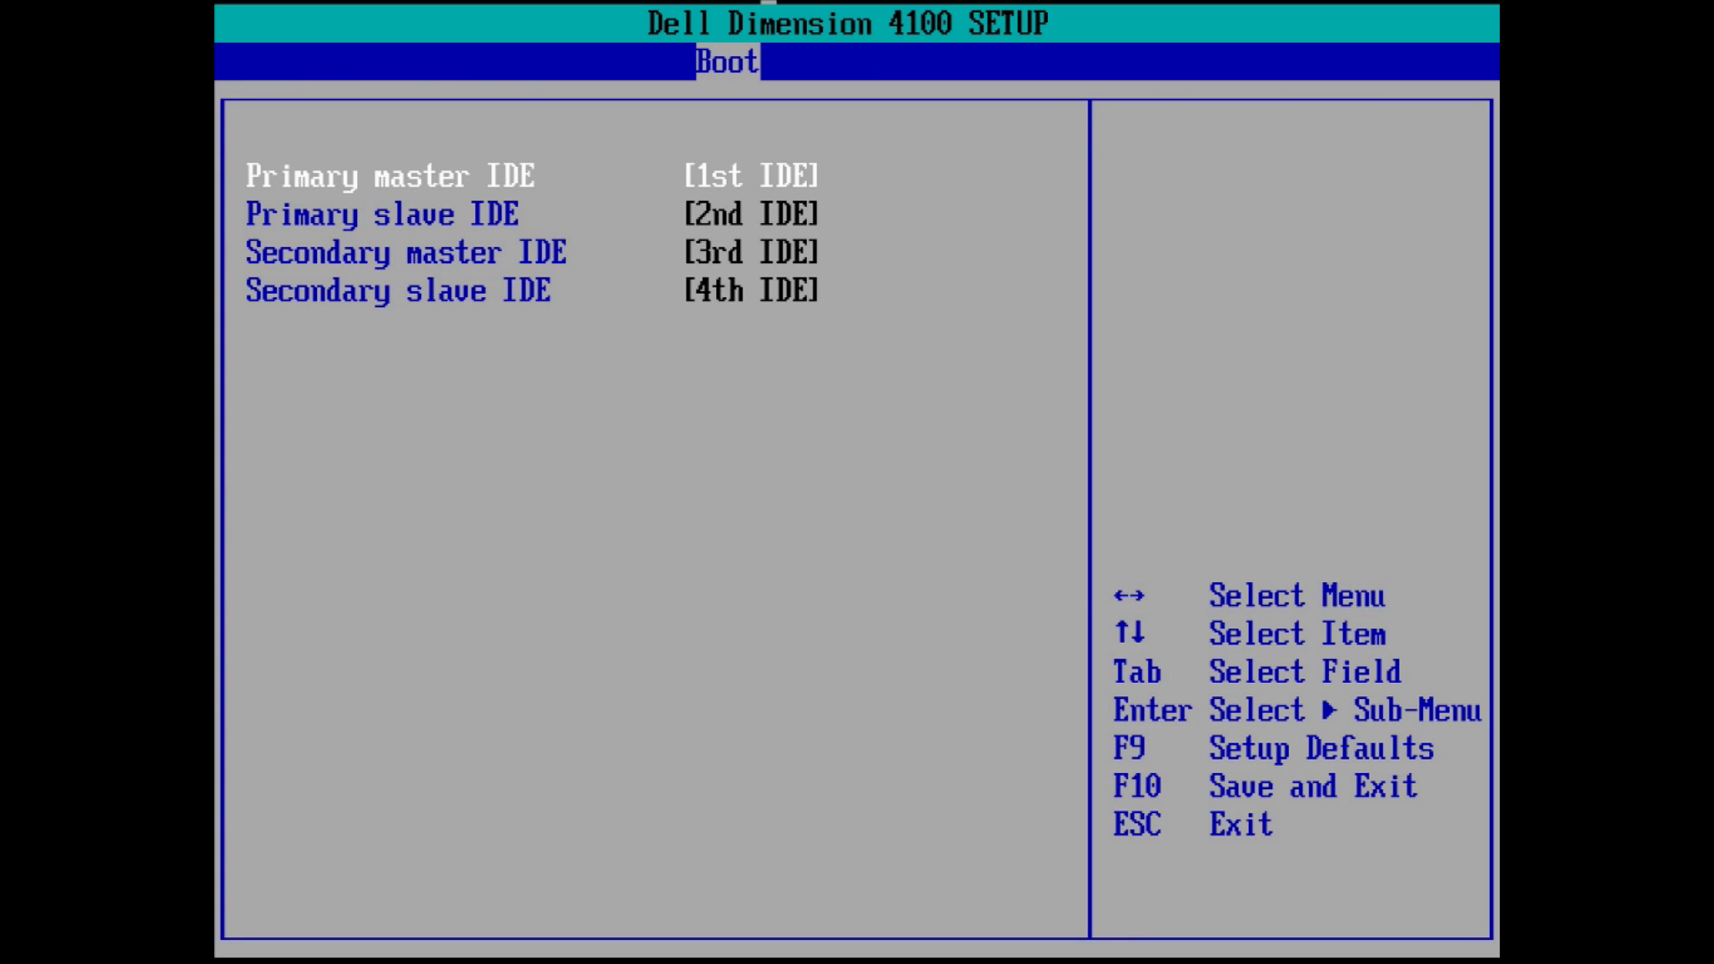
key(Down)
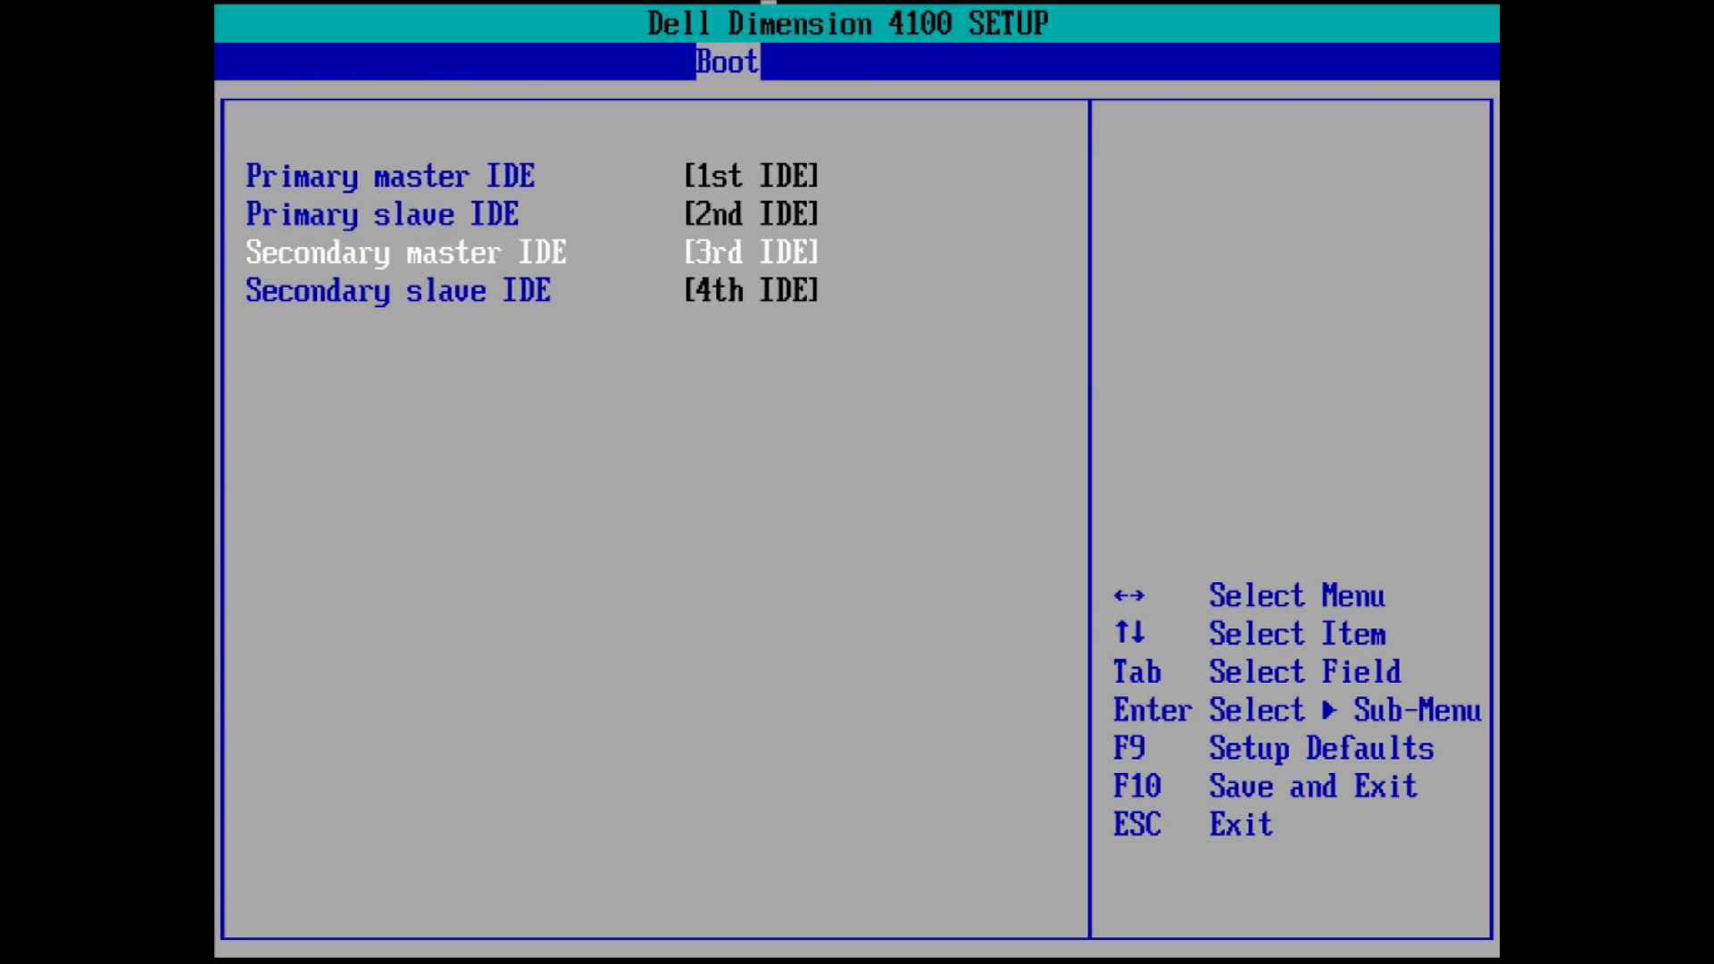
key(Up)
key(Up)
key(Escape)
key(Right)
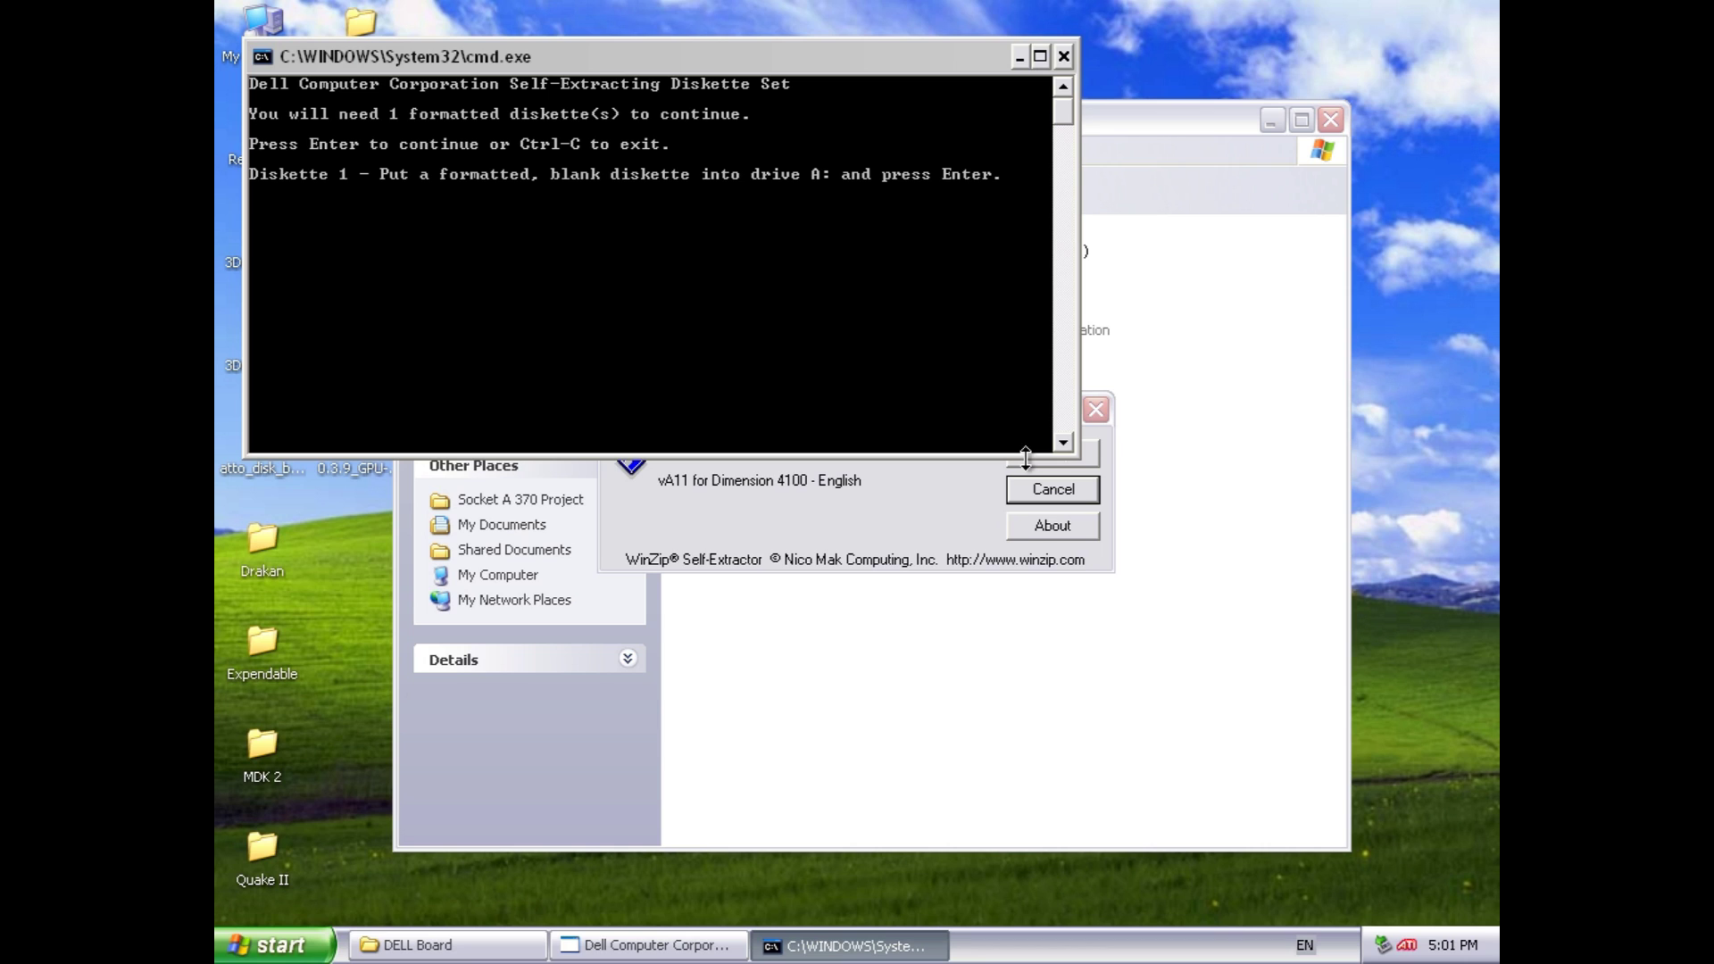
Step: Write the Dimension 4100 vA11 BIOS update to the diskette in drive A: and replace the A09 BIOS with A11
key(Return)
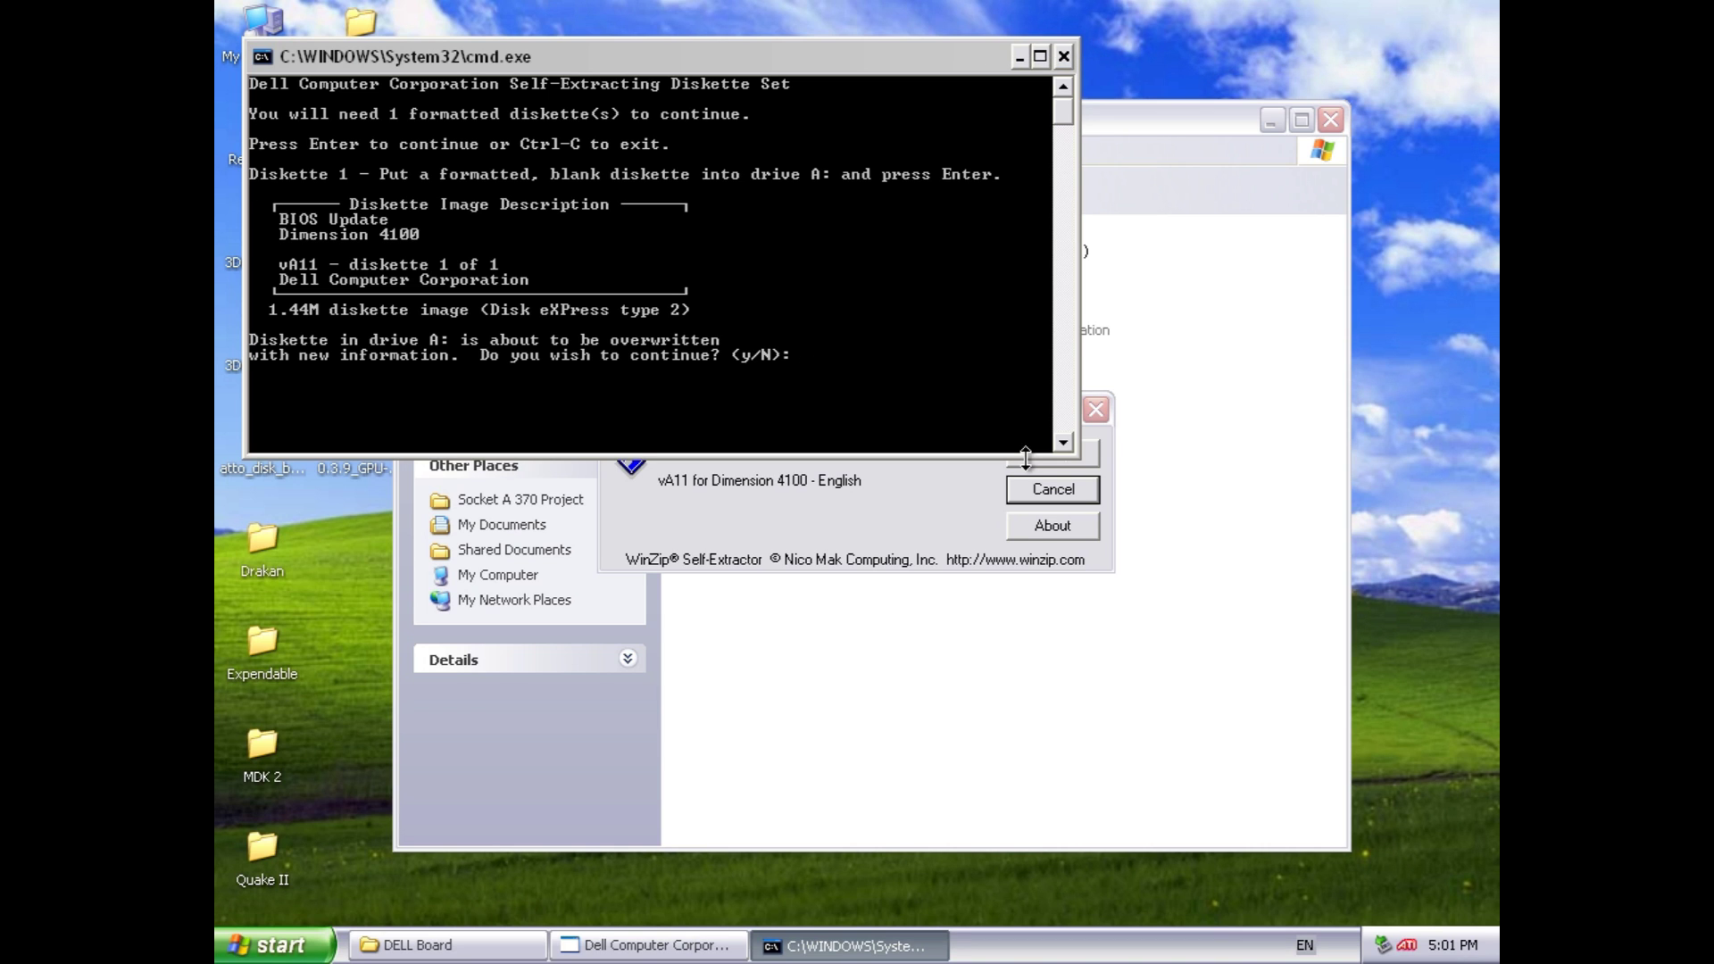
text(y)
key(Return)
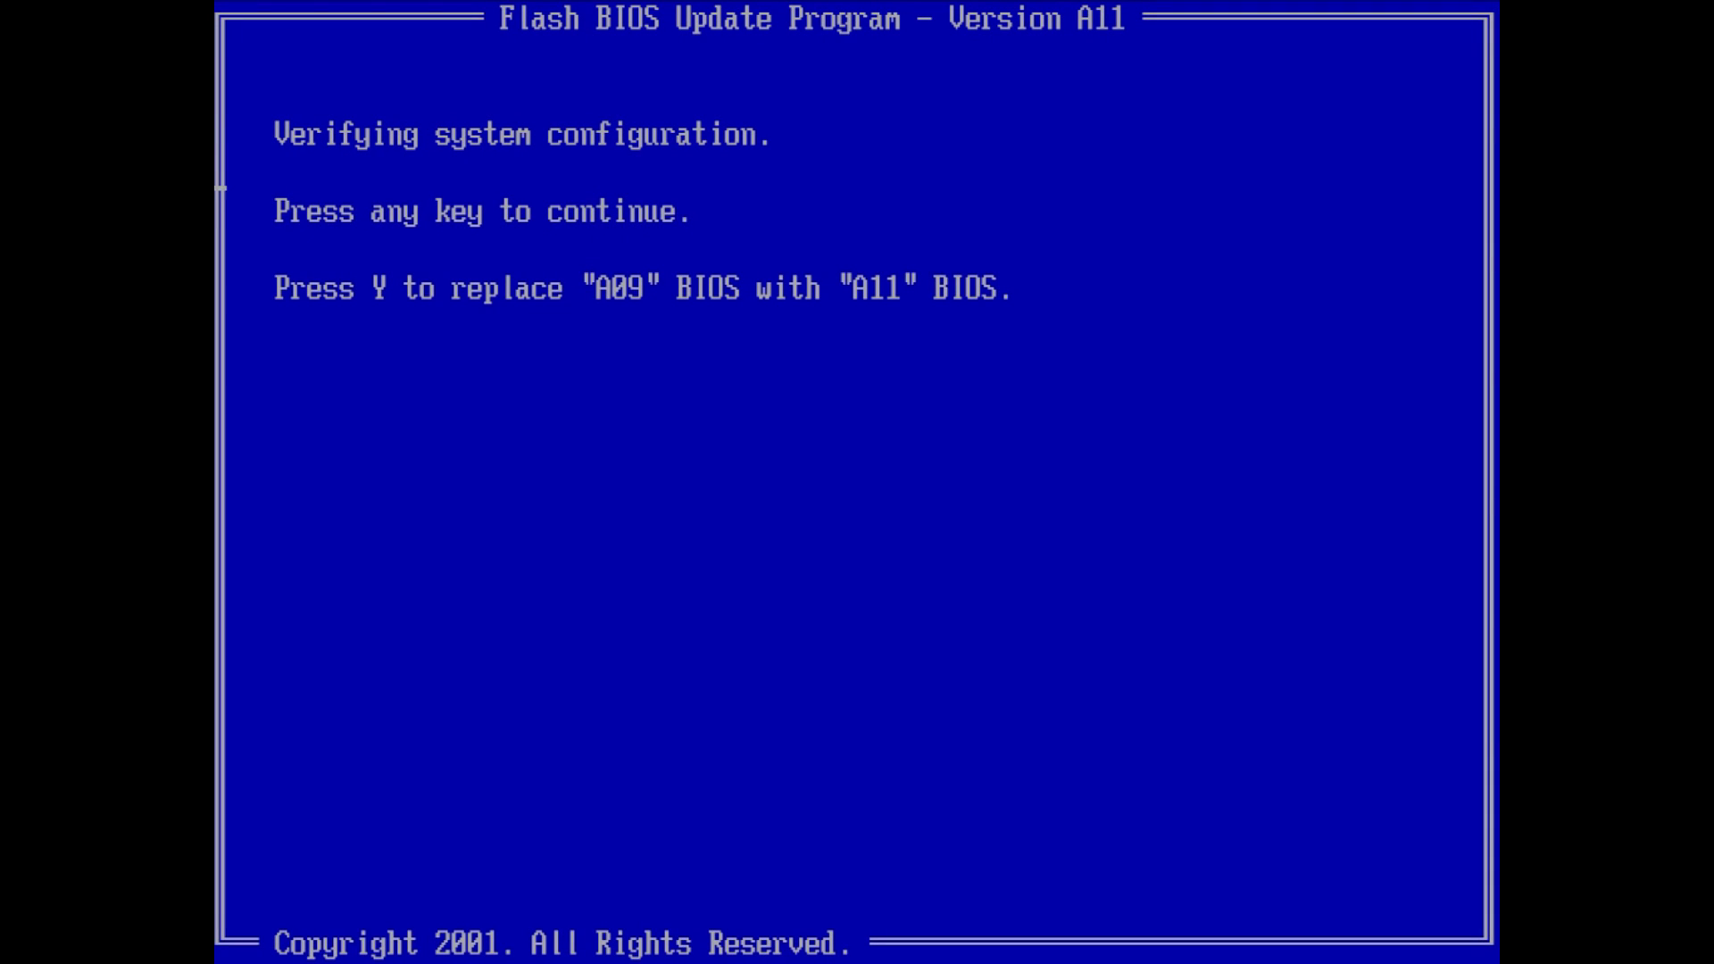
key(y)
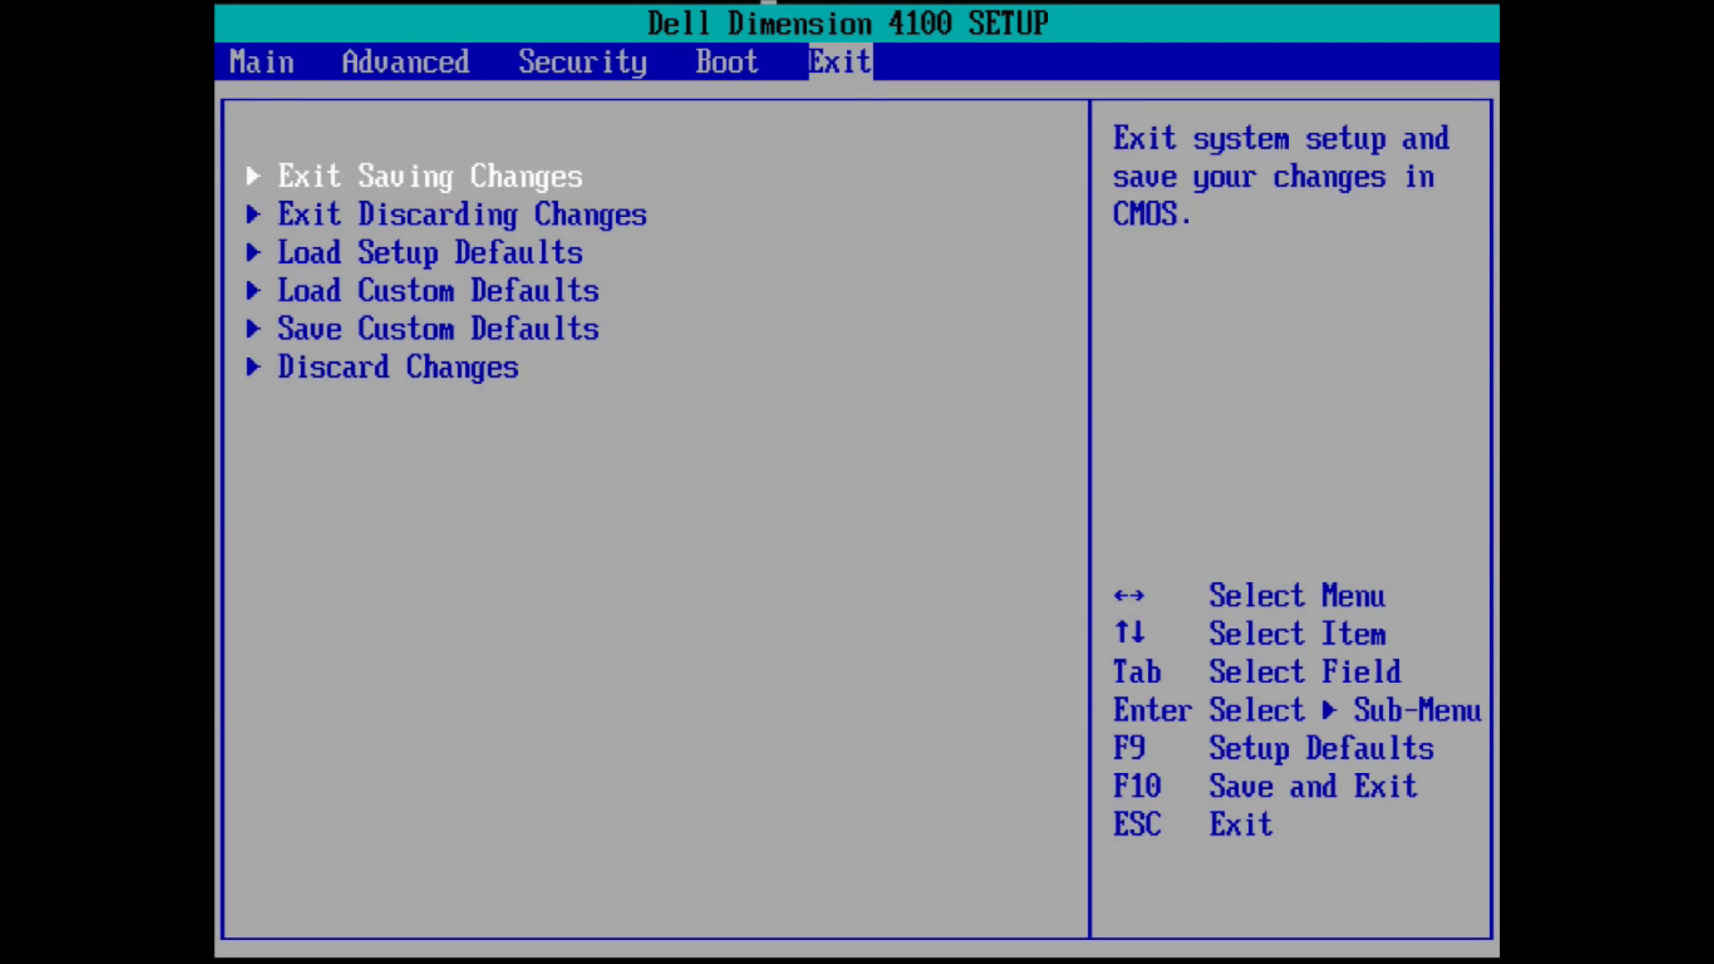
Step: Save the BIOS changes and exit, and delete the NTFS system partition C: in Windows XP Home Edition Setup
key(Return)
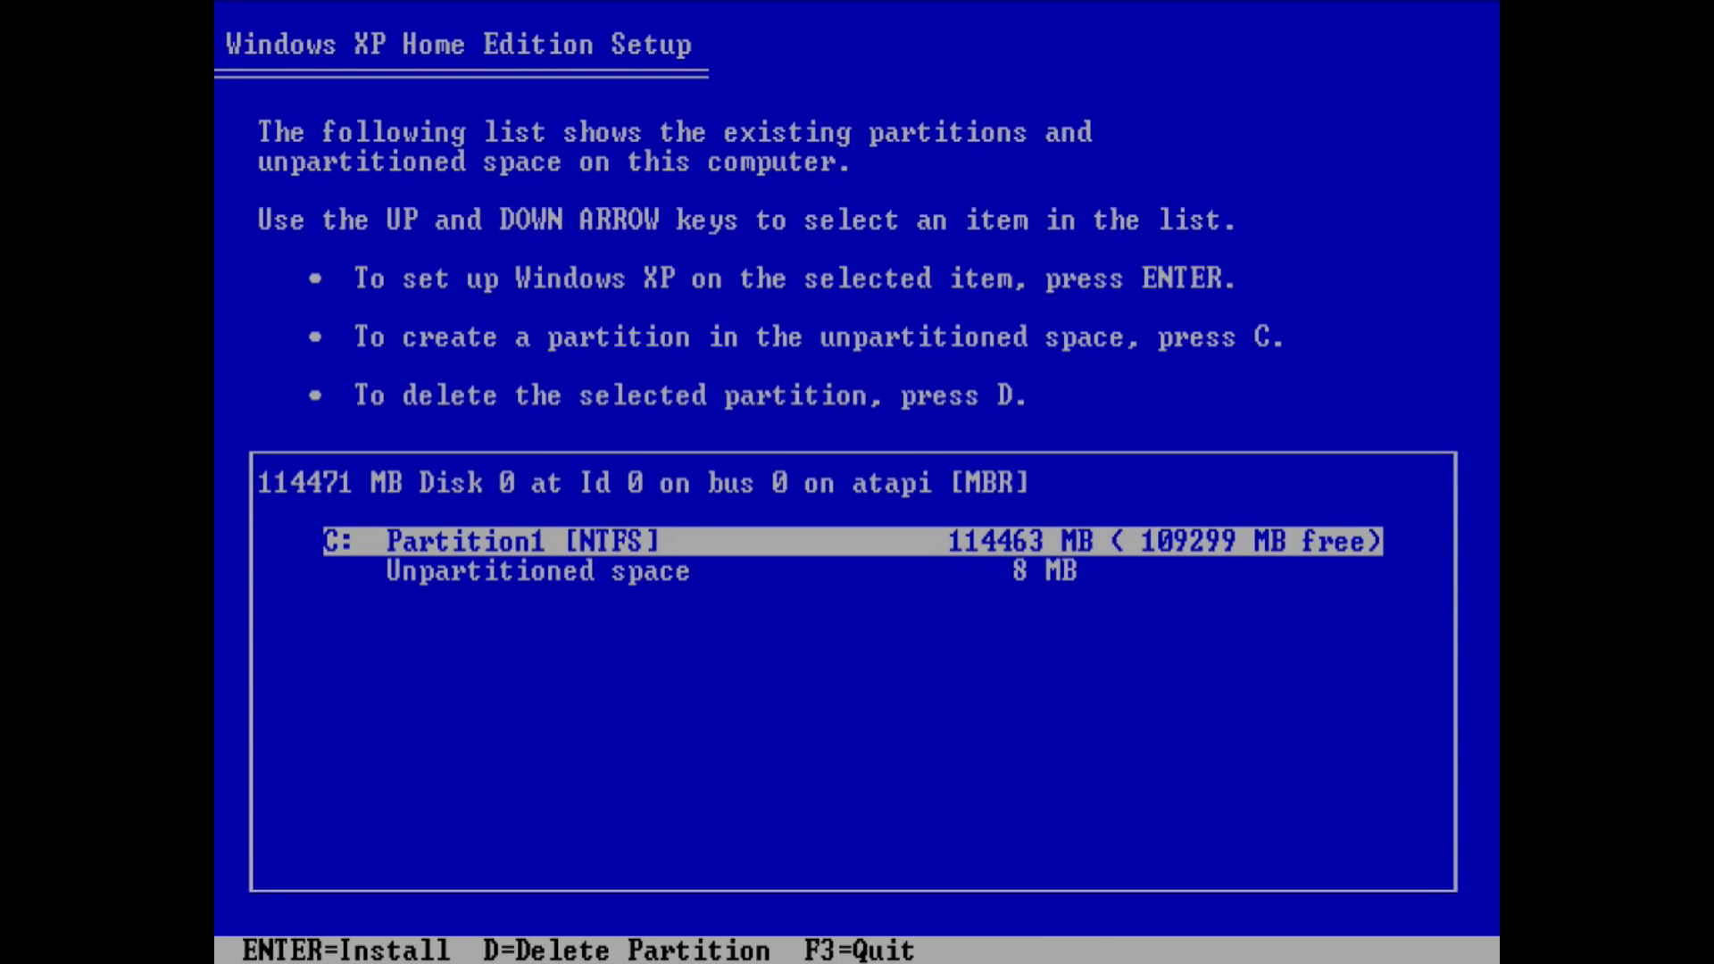
key(d)
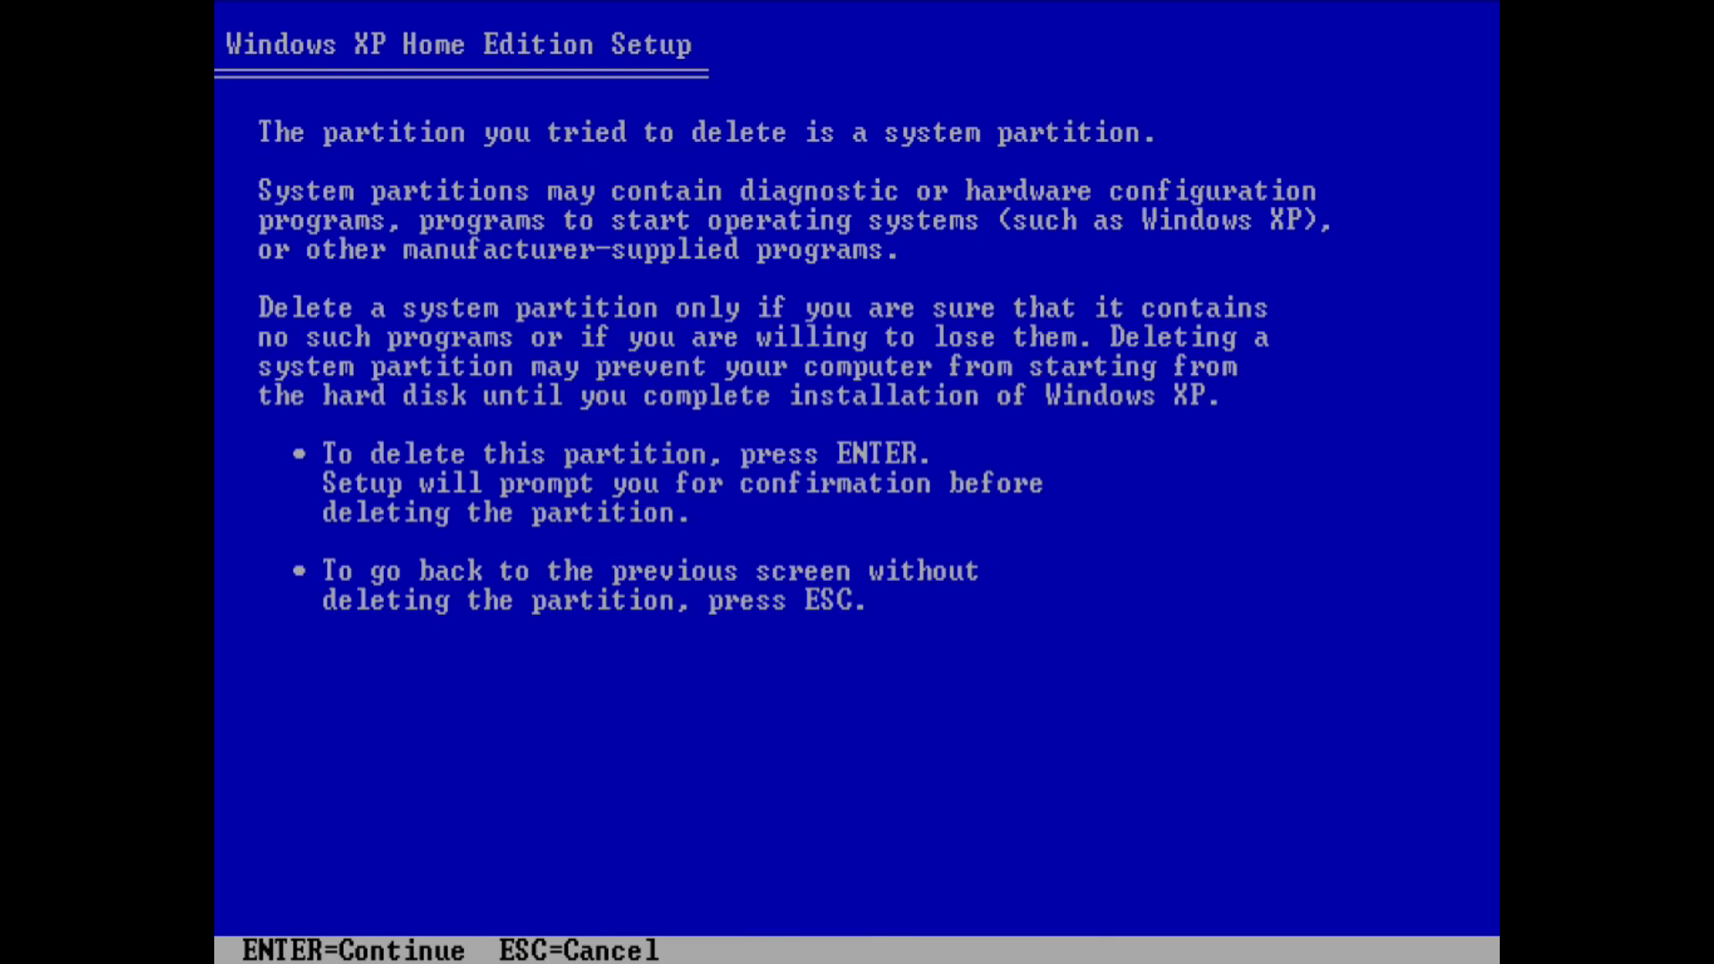
key(Return)
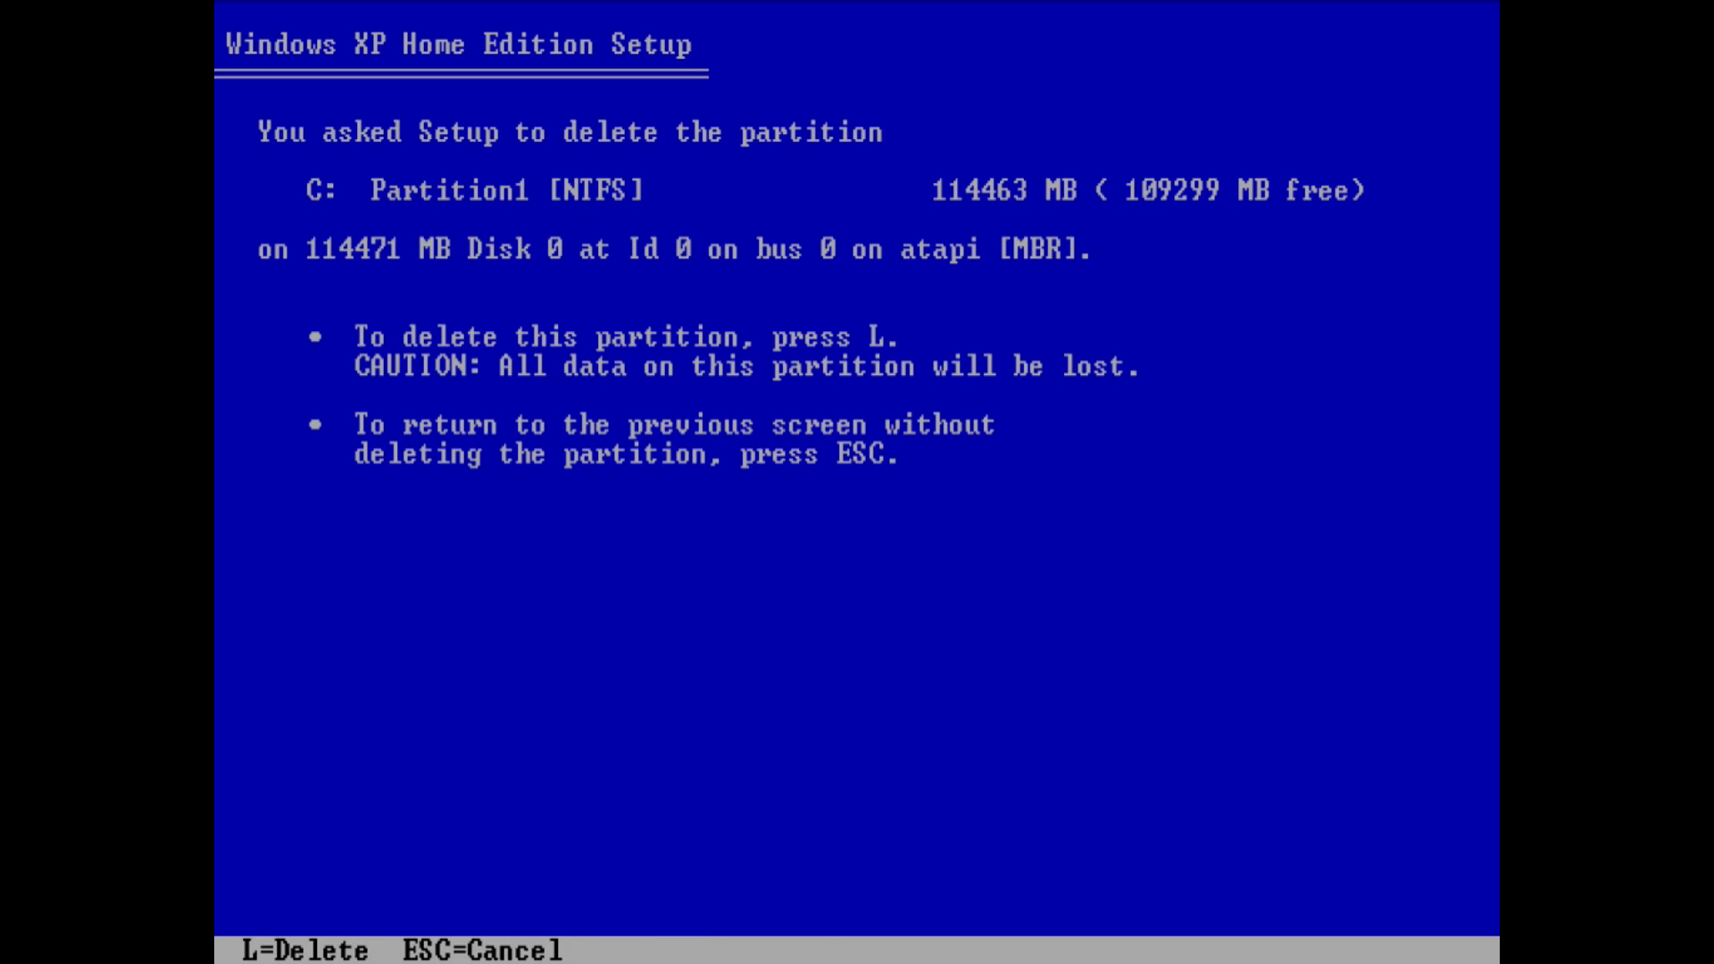
key(l)
Step: Create a new Windows XP partition in the unpartitioned space and format it with the NTFS file system (Quick)
key(Return)
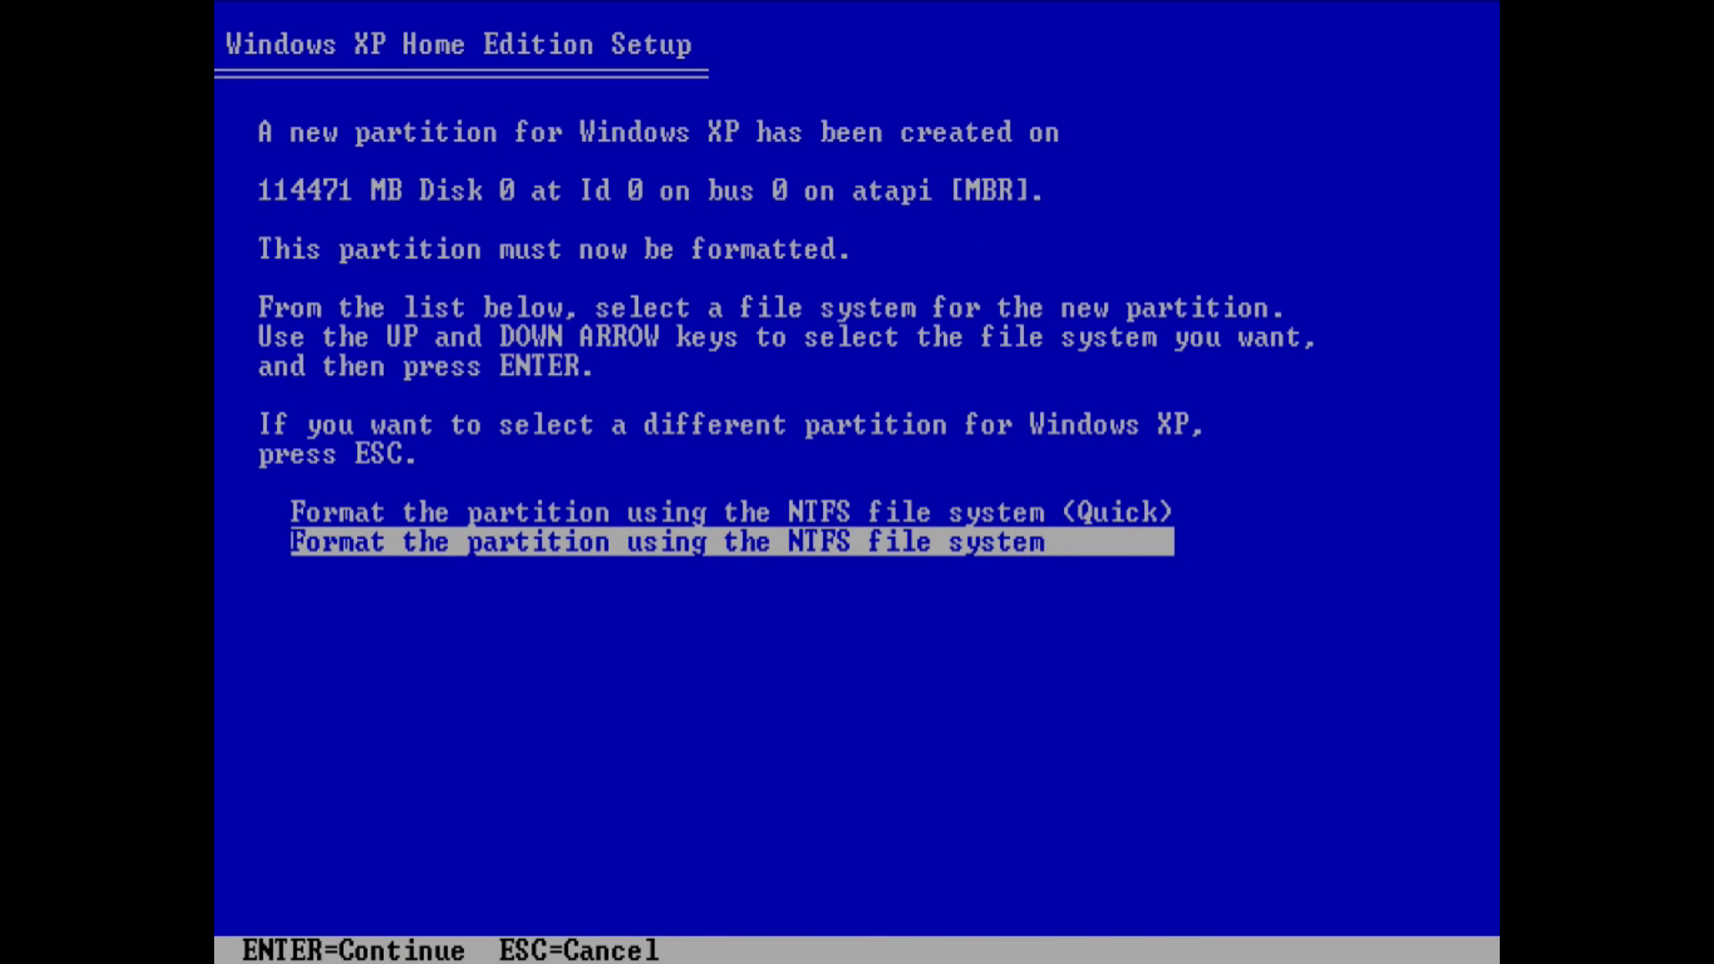
key(Up)
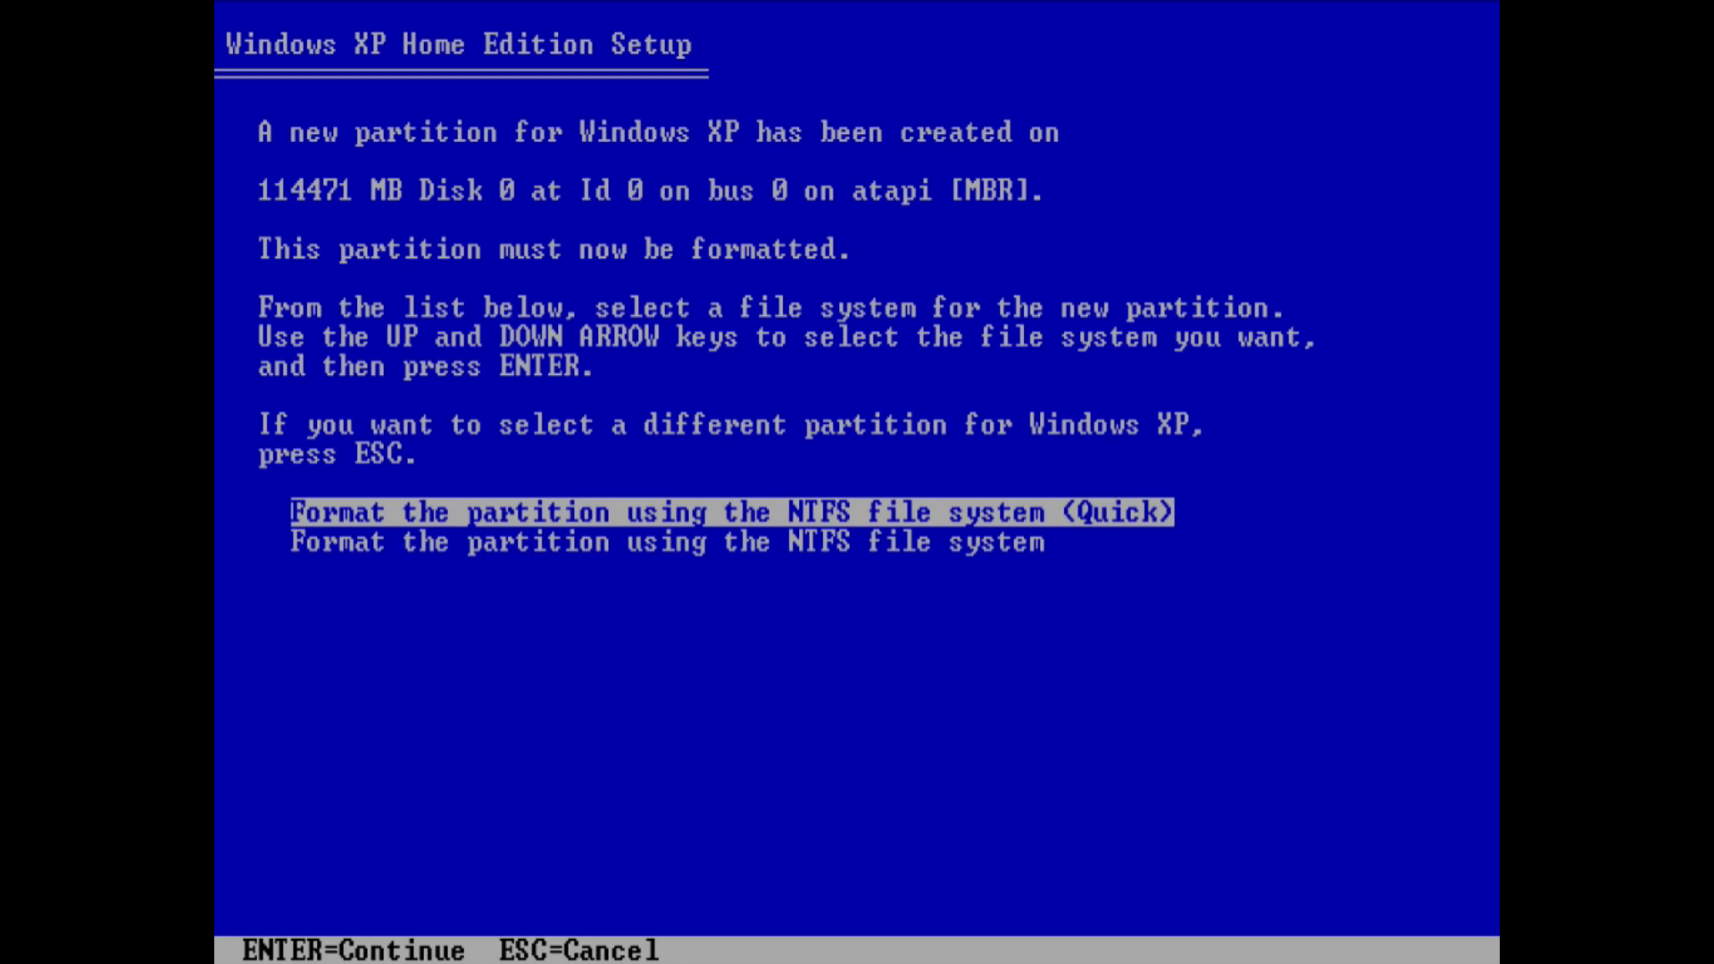
key(Return)
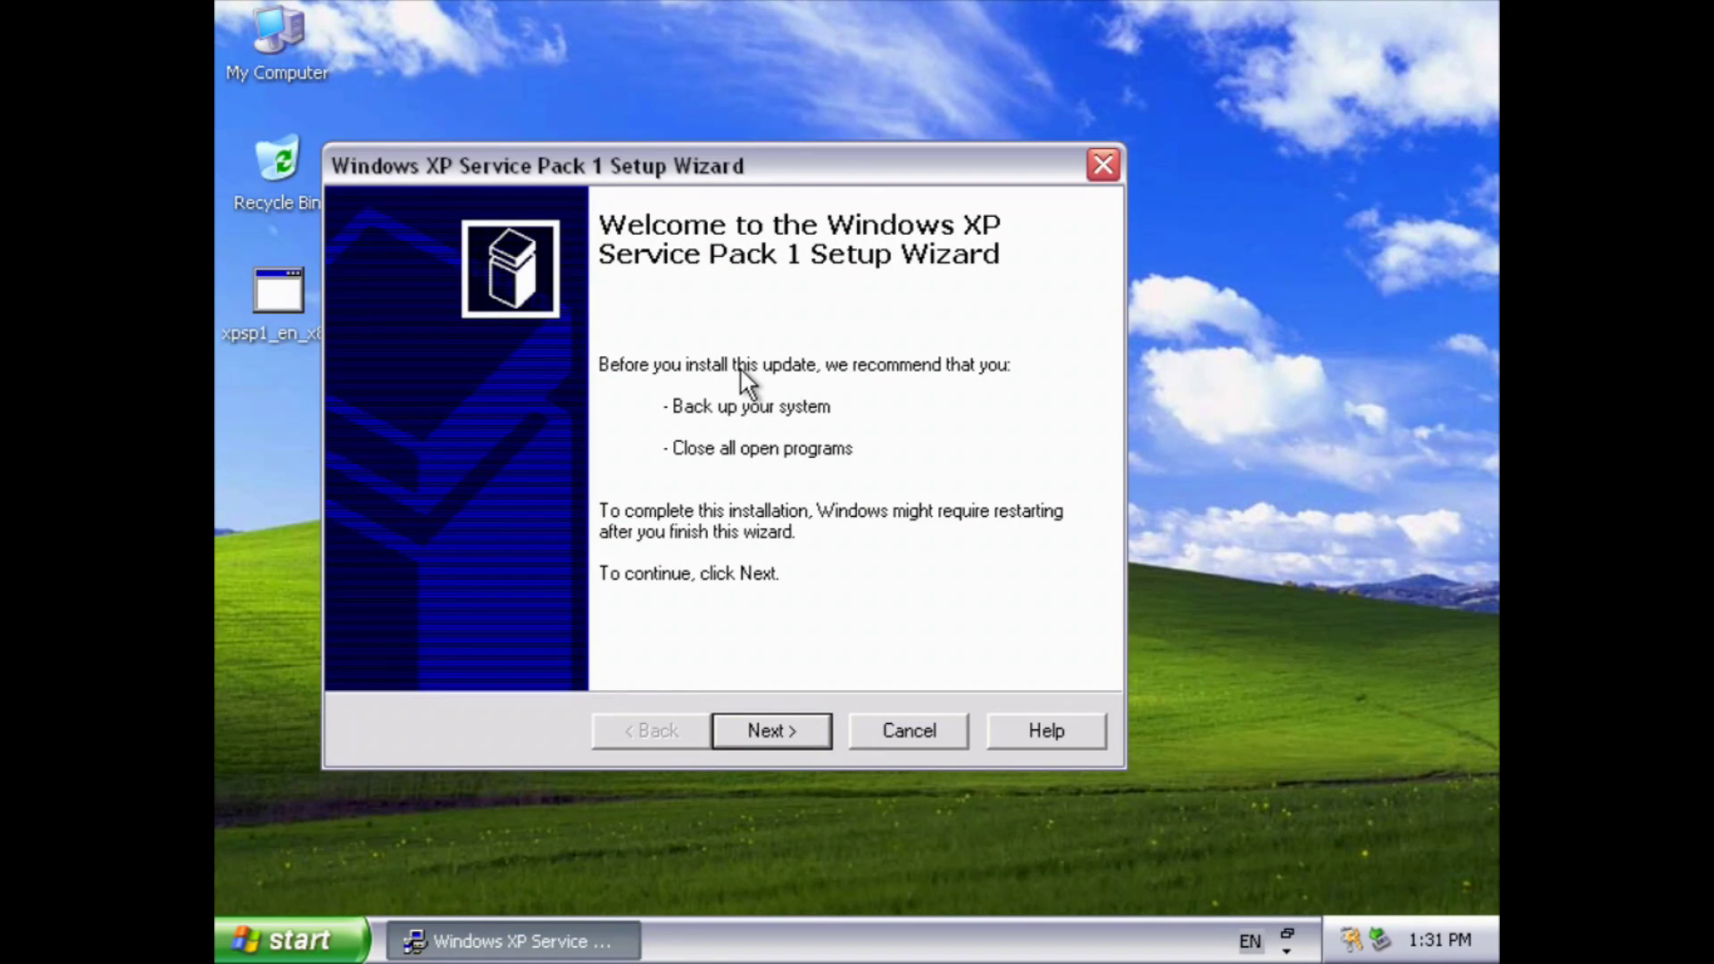
Step: Install Windows XP Service Pack 1 with the Do Not Archive Files option
click(778, 724)
click(778, 723)
click(520, 478)
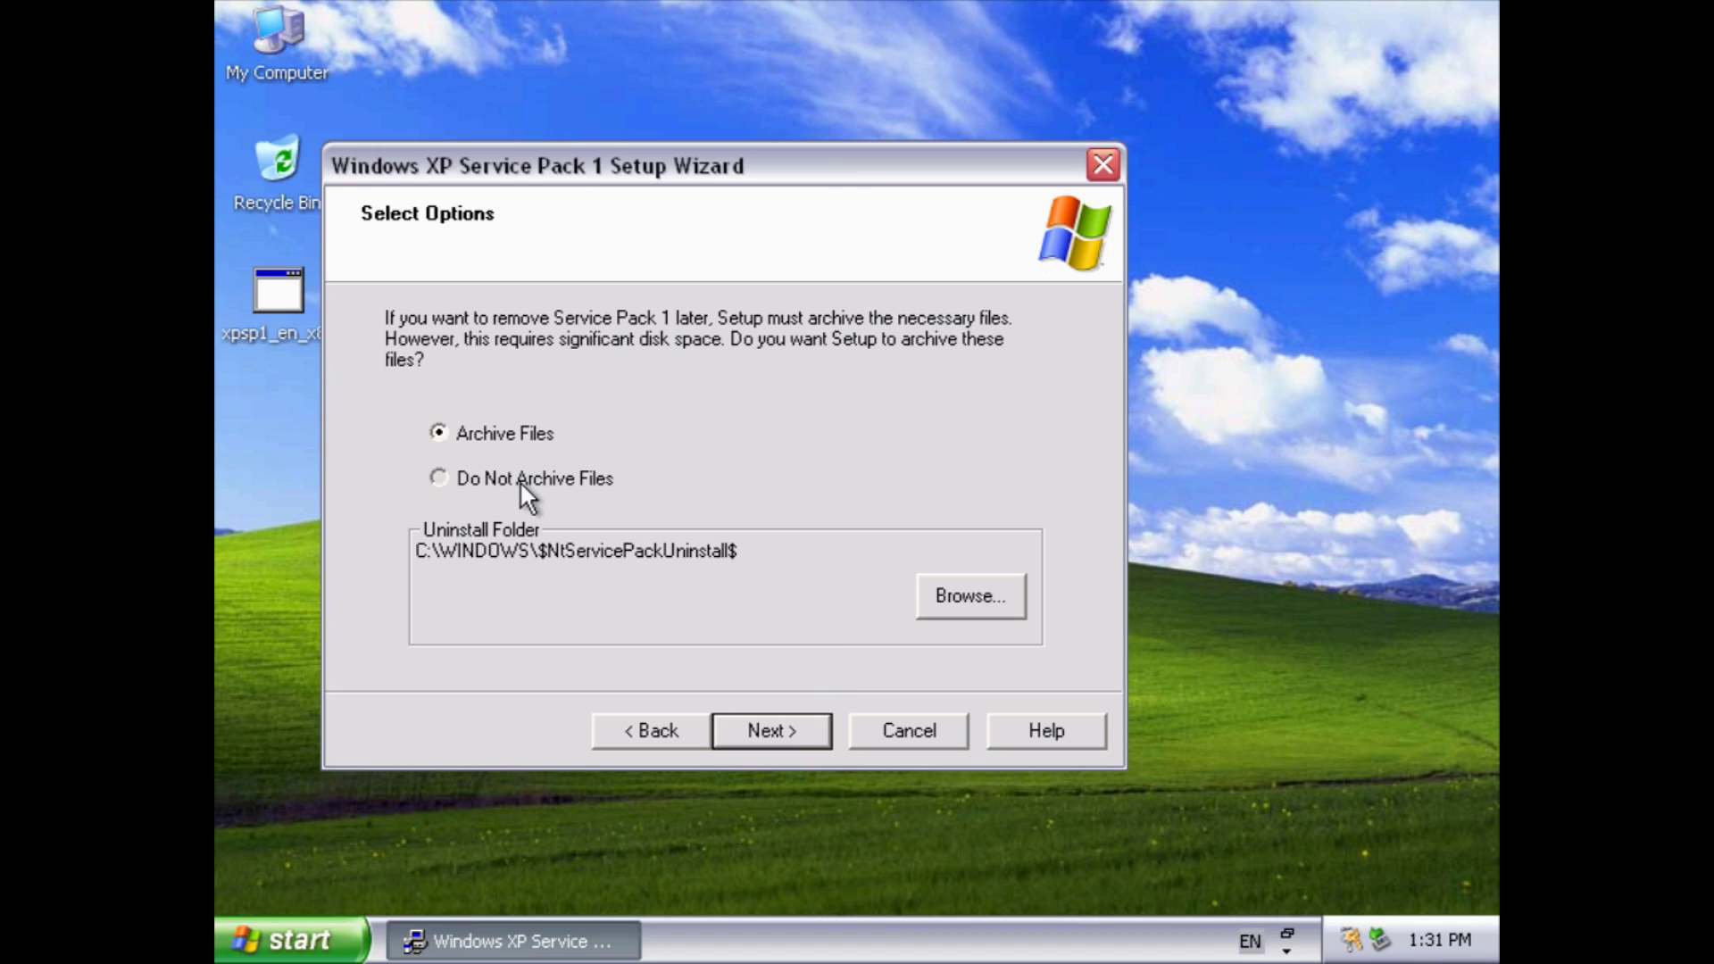
click(775, 730)
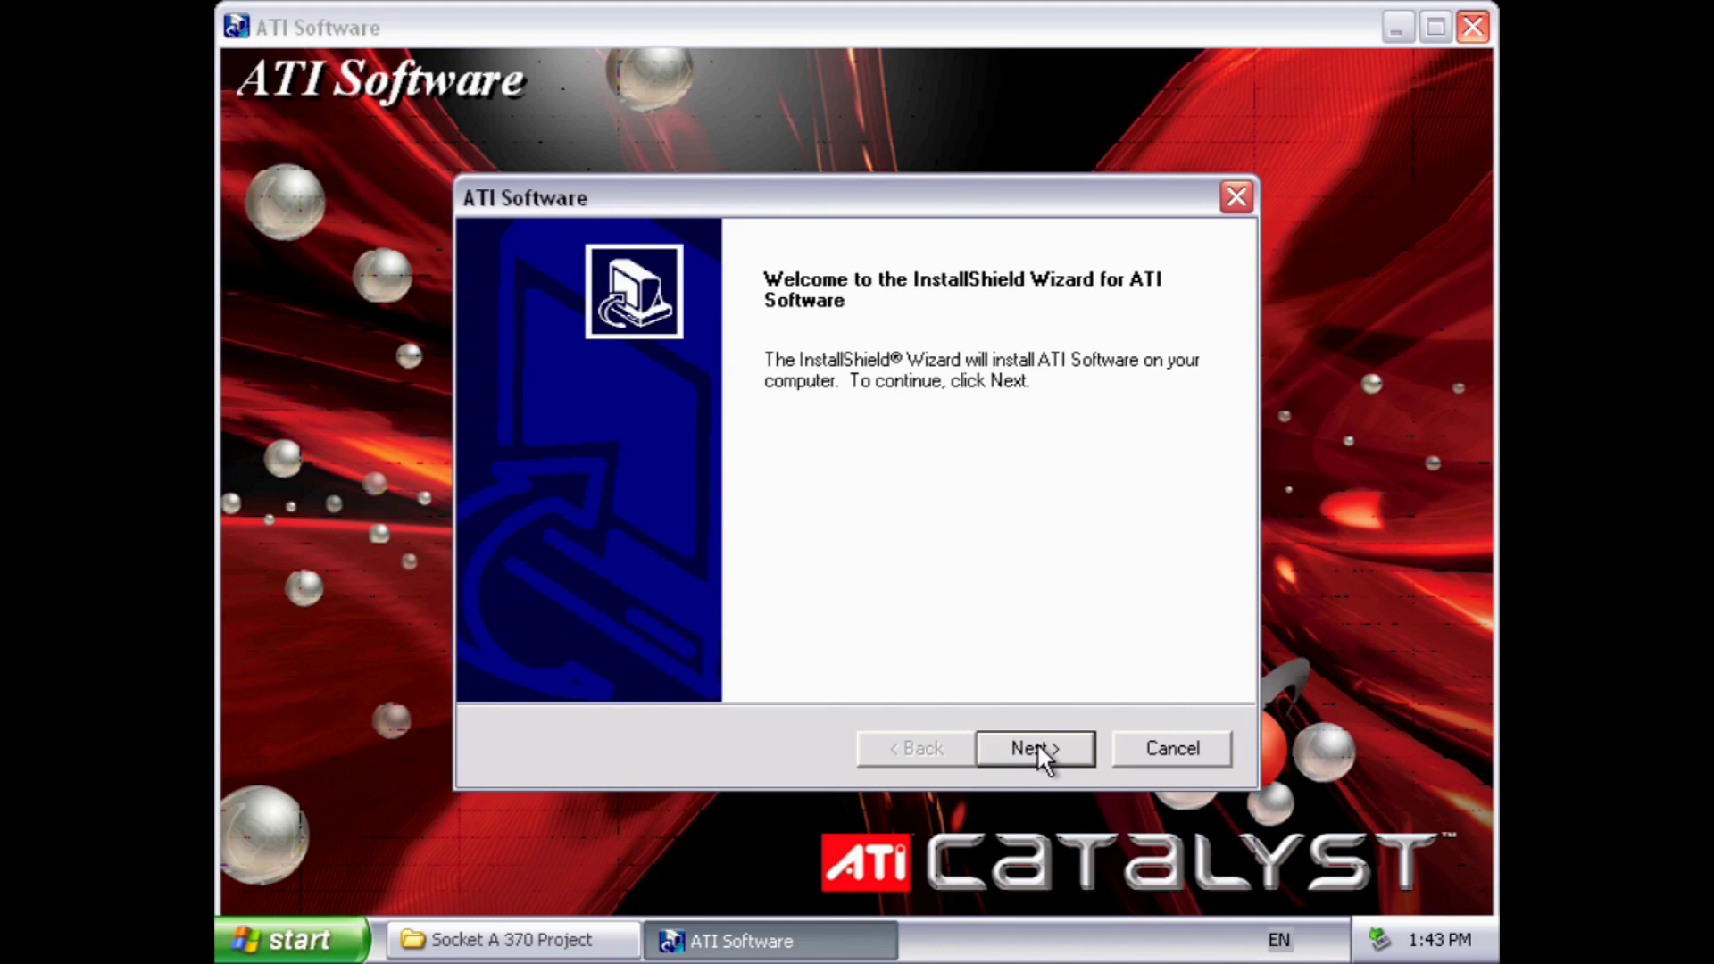
Step: Accept the ATI Software licence agreement and install the Express: Recommended components
click(1036, 745)
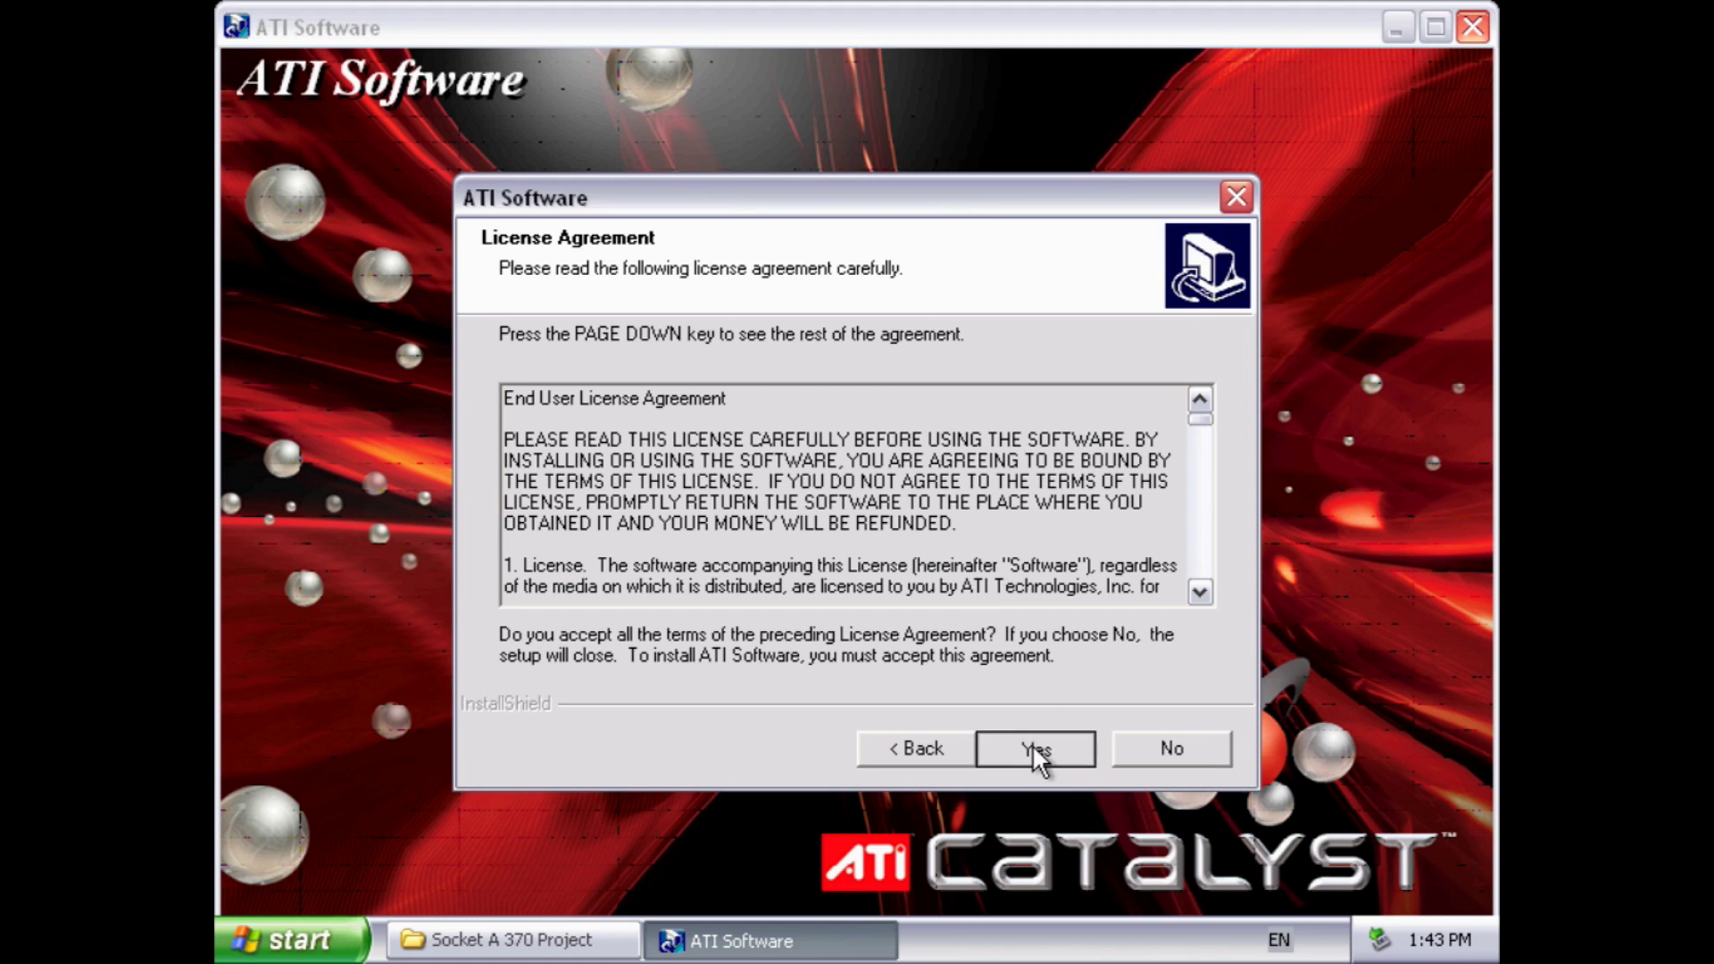
click(1033, 747)
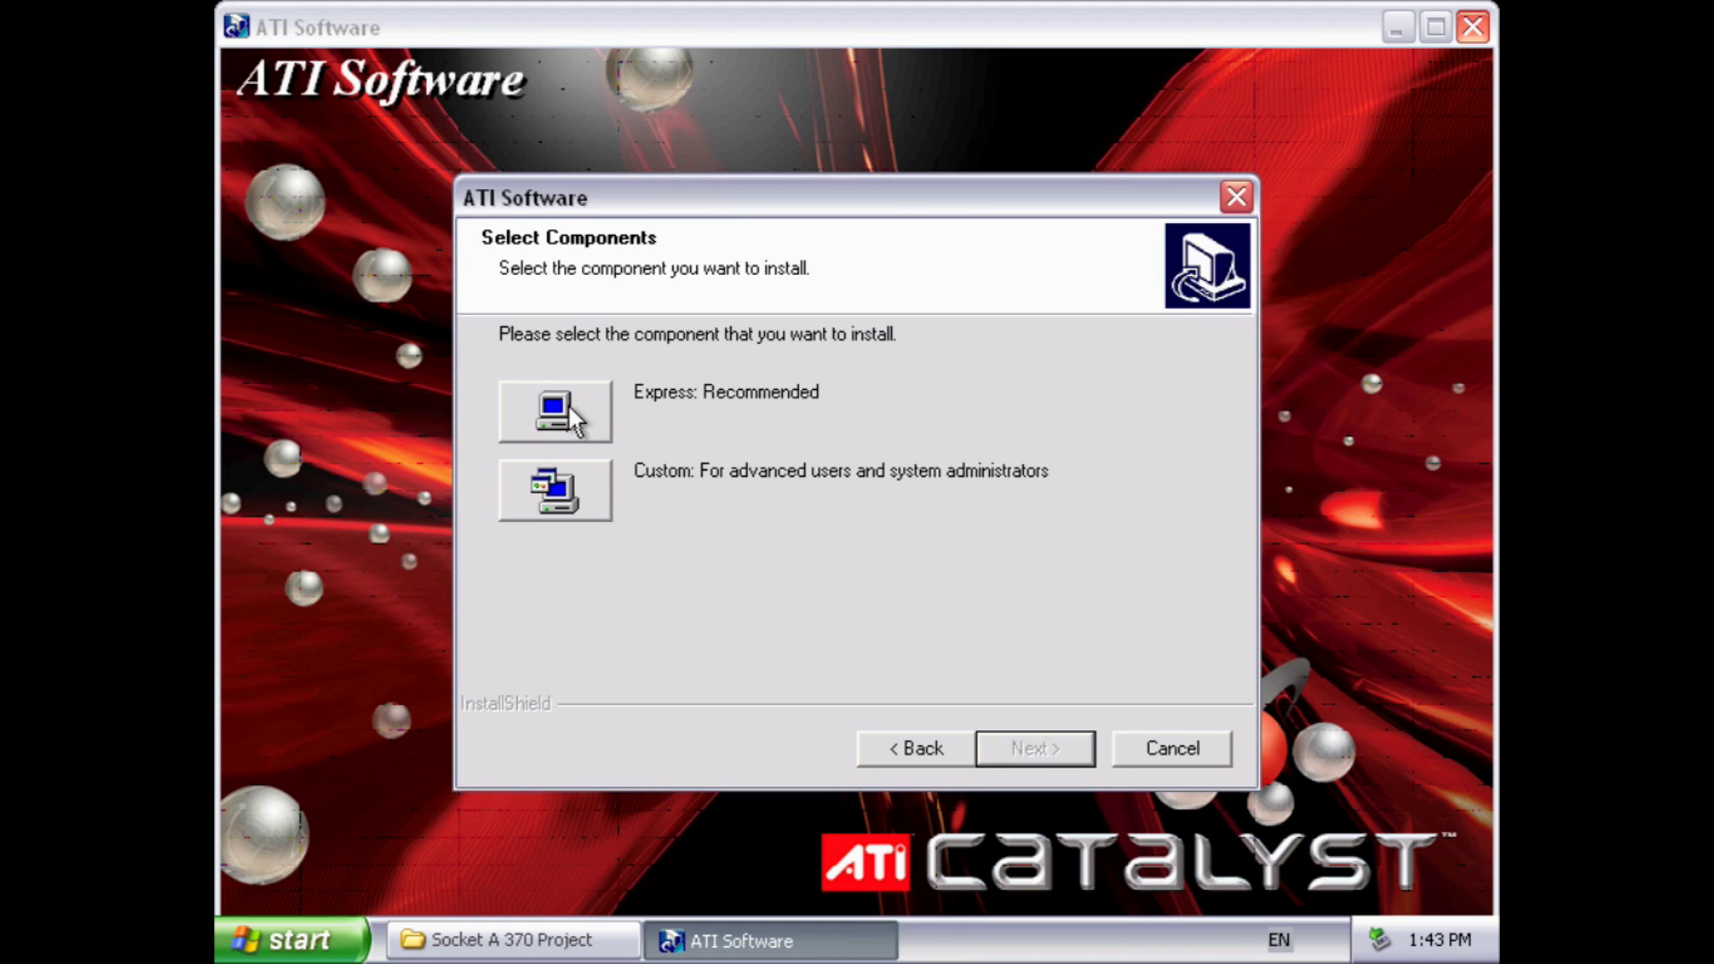
click(553, 413)
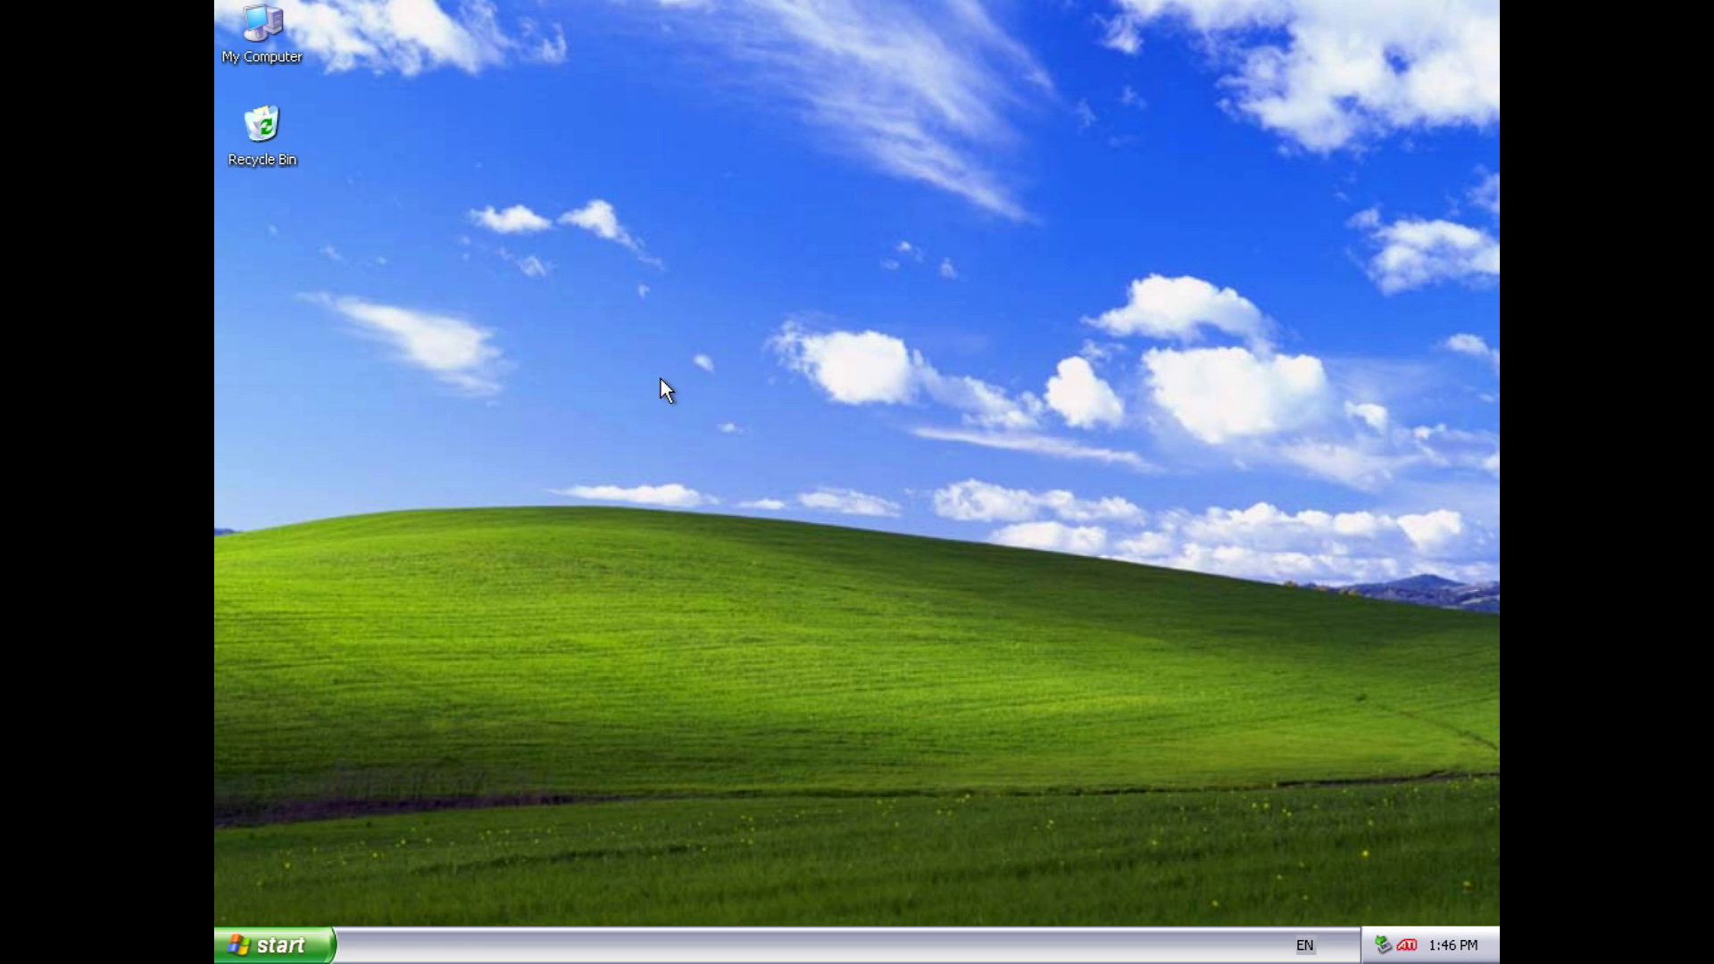
Step: Open the advanced display settings of the RADEON 9600 SERIES and examine the AGP speed and Fast Write status in SMARTGART
right_click(571, 209)
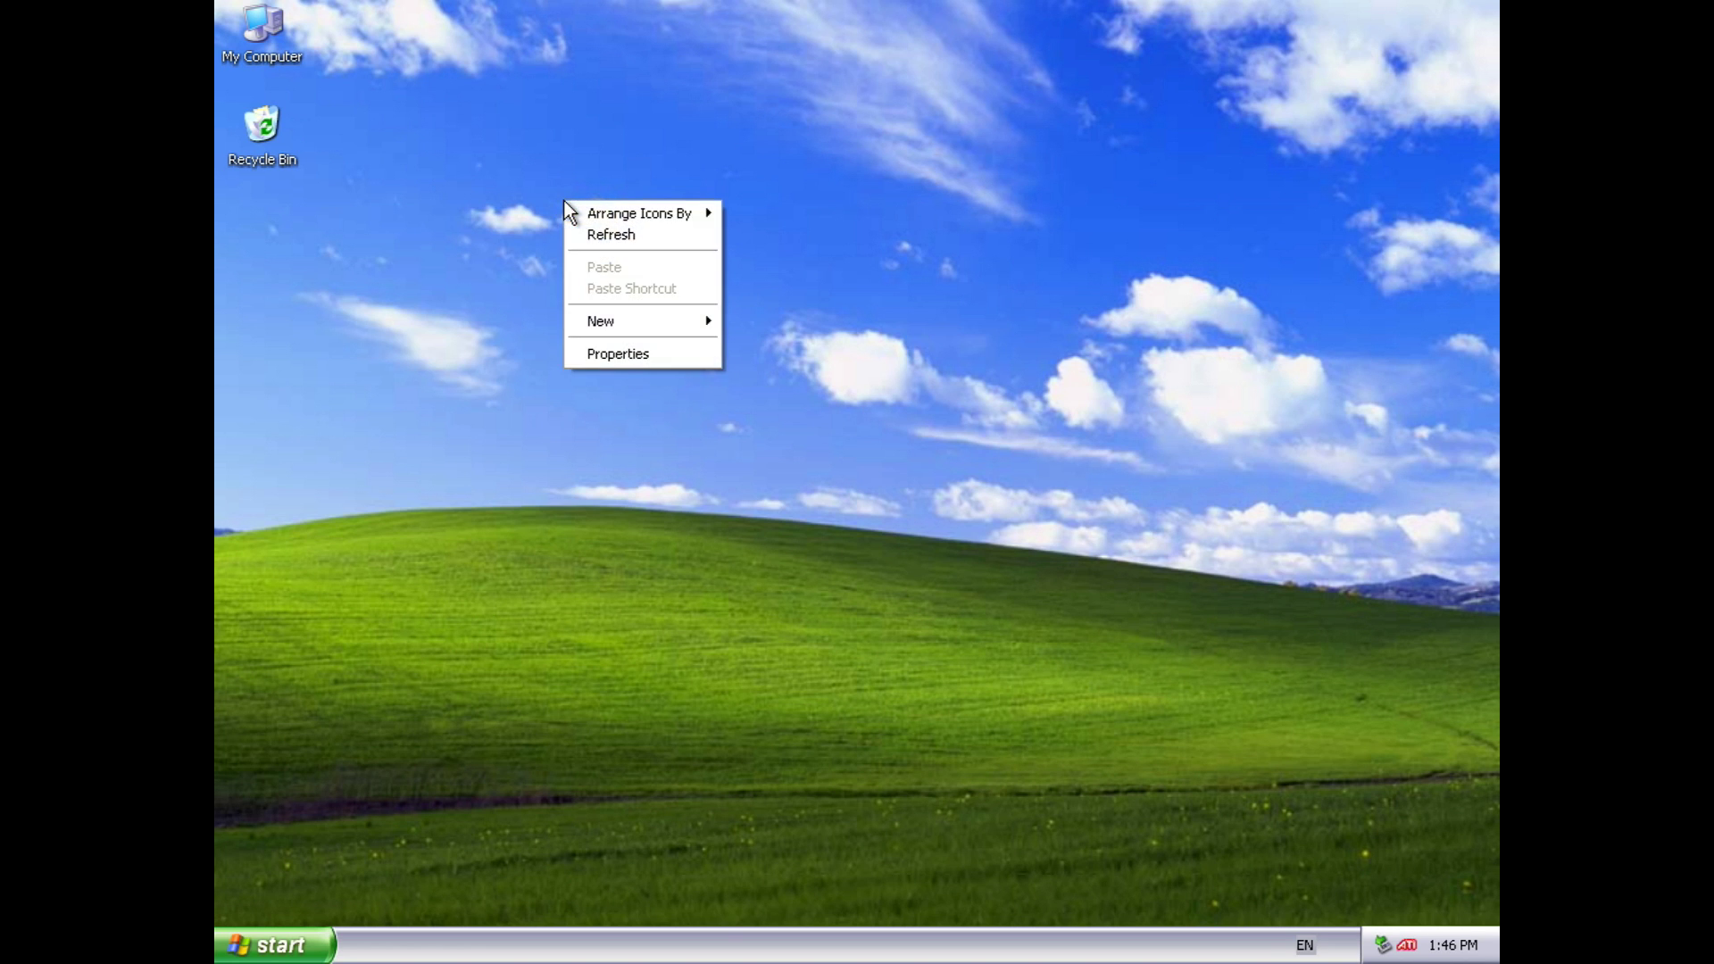
click(612, 351)
click(600, 95)
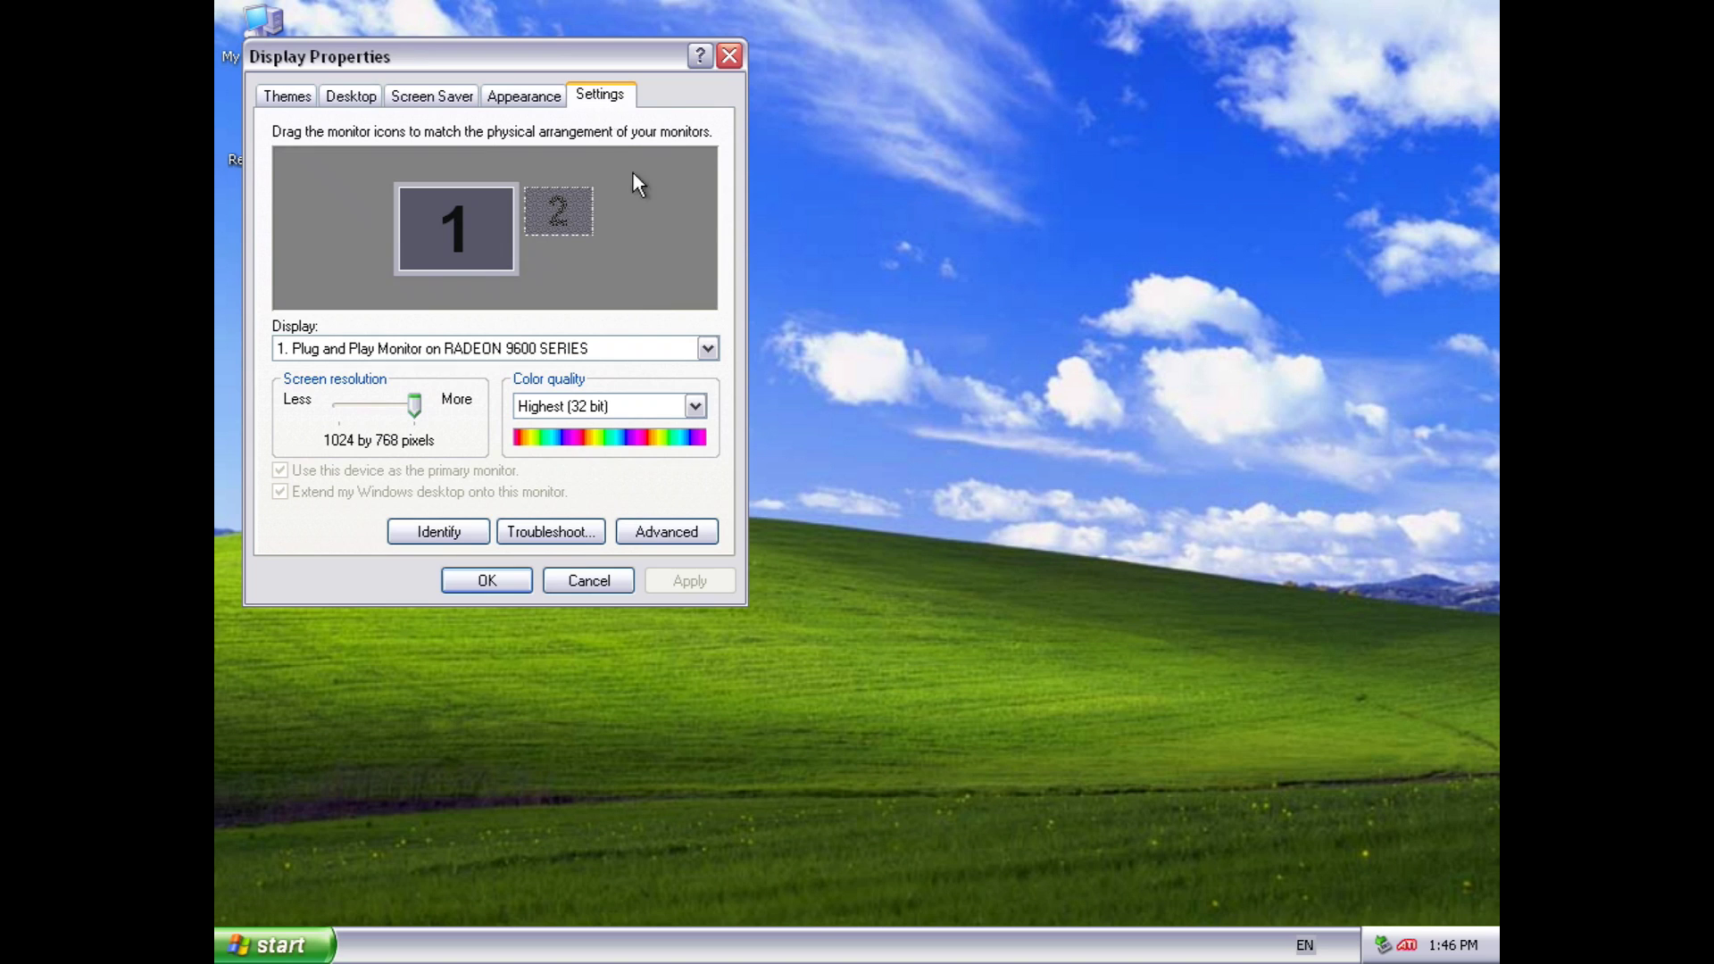
click(647, 534)
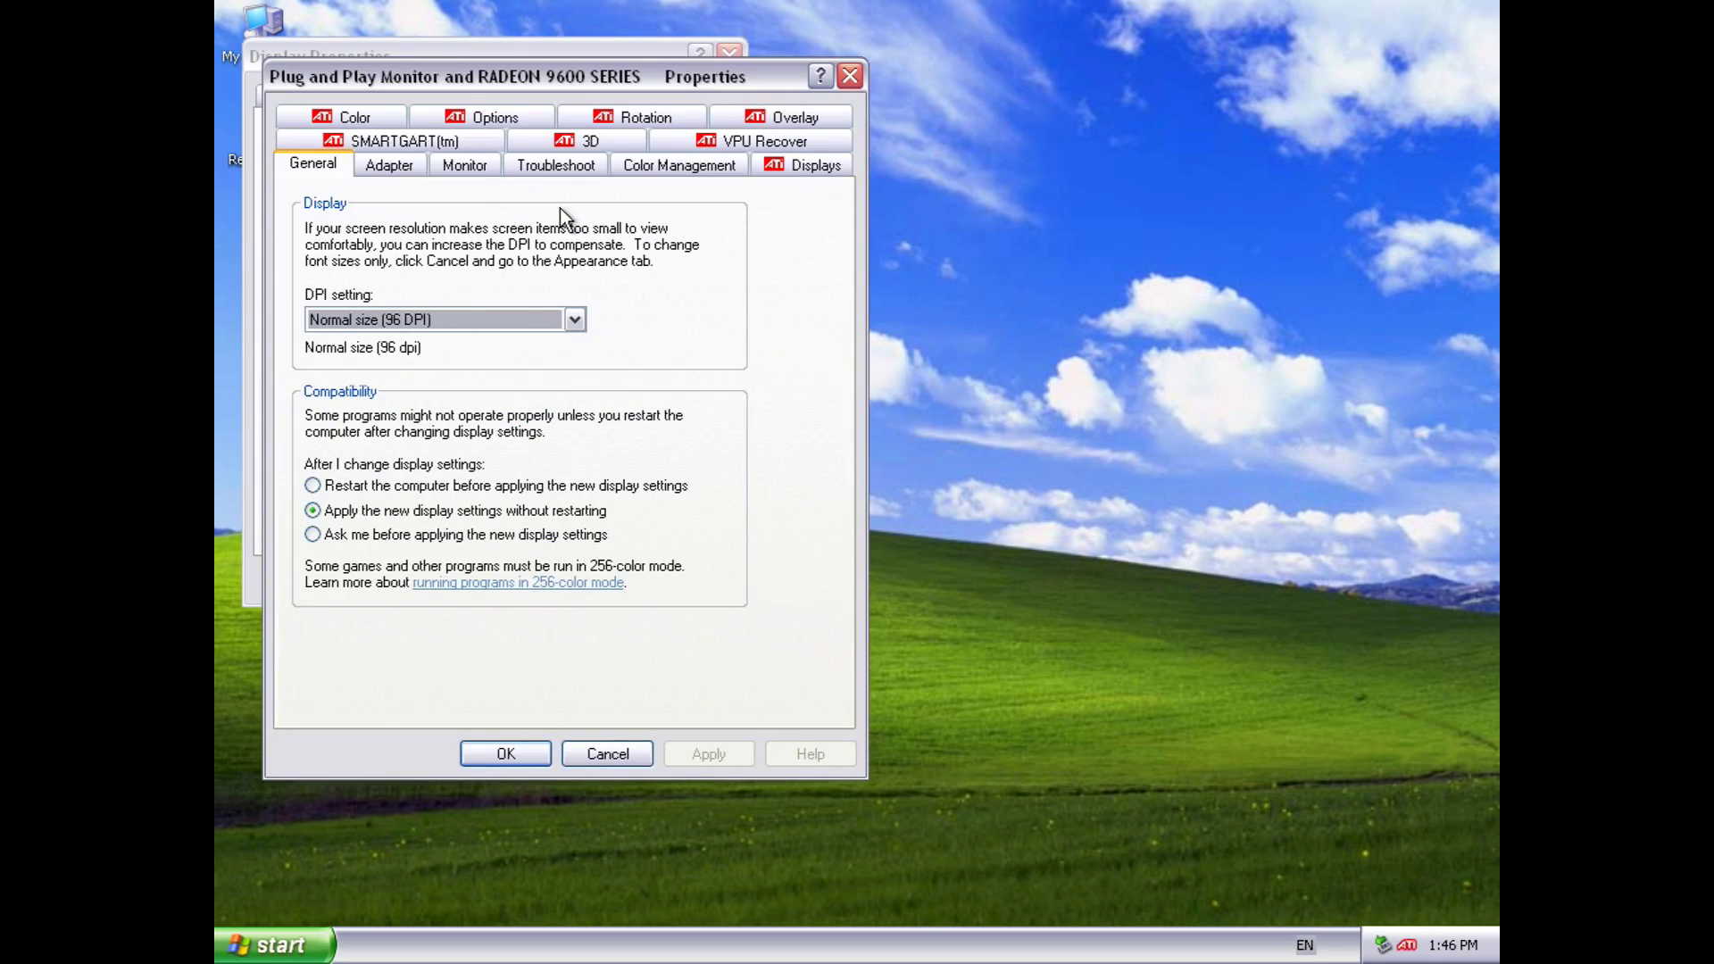
drag(623, 76, 858, 109)
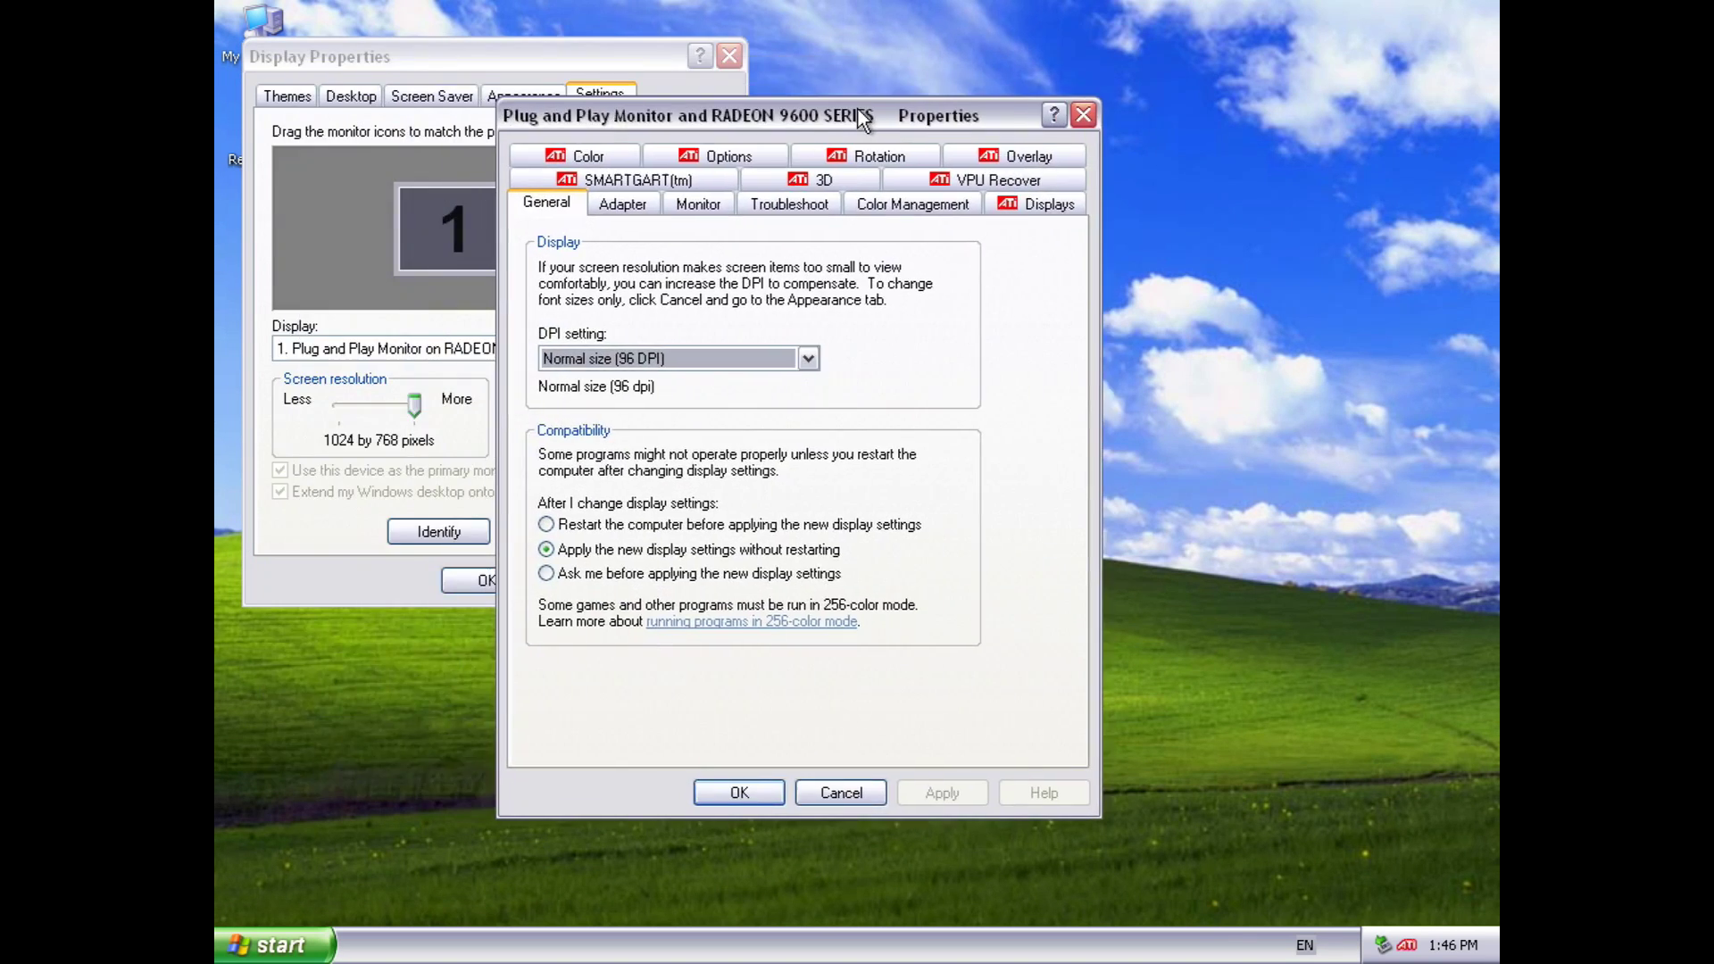
click(632, 180)
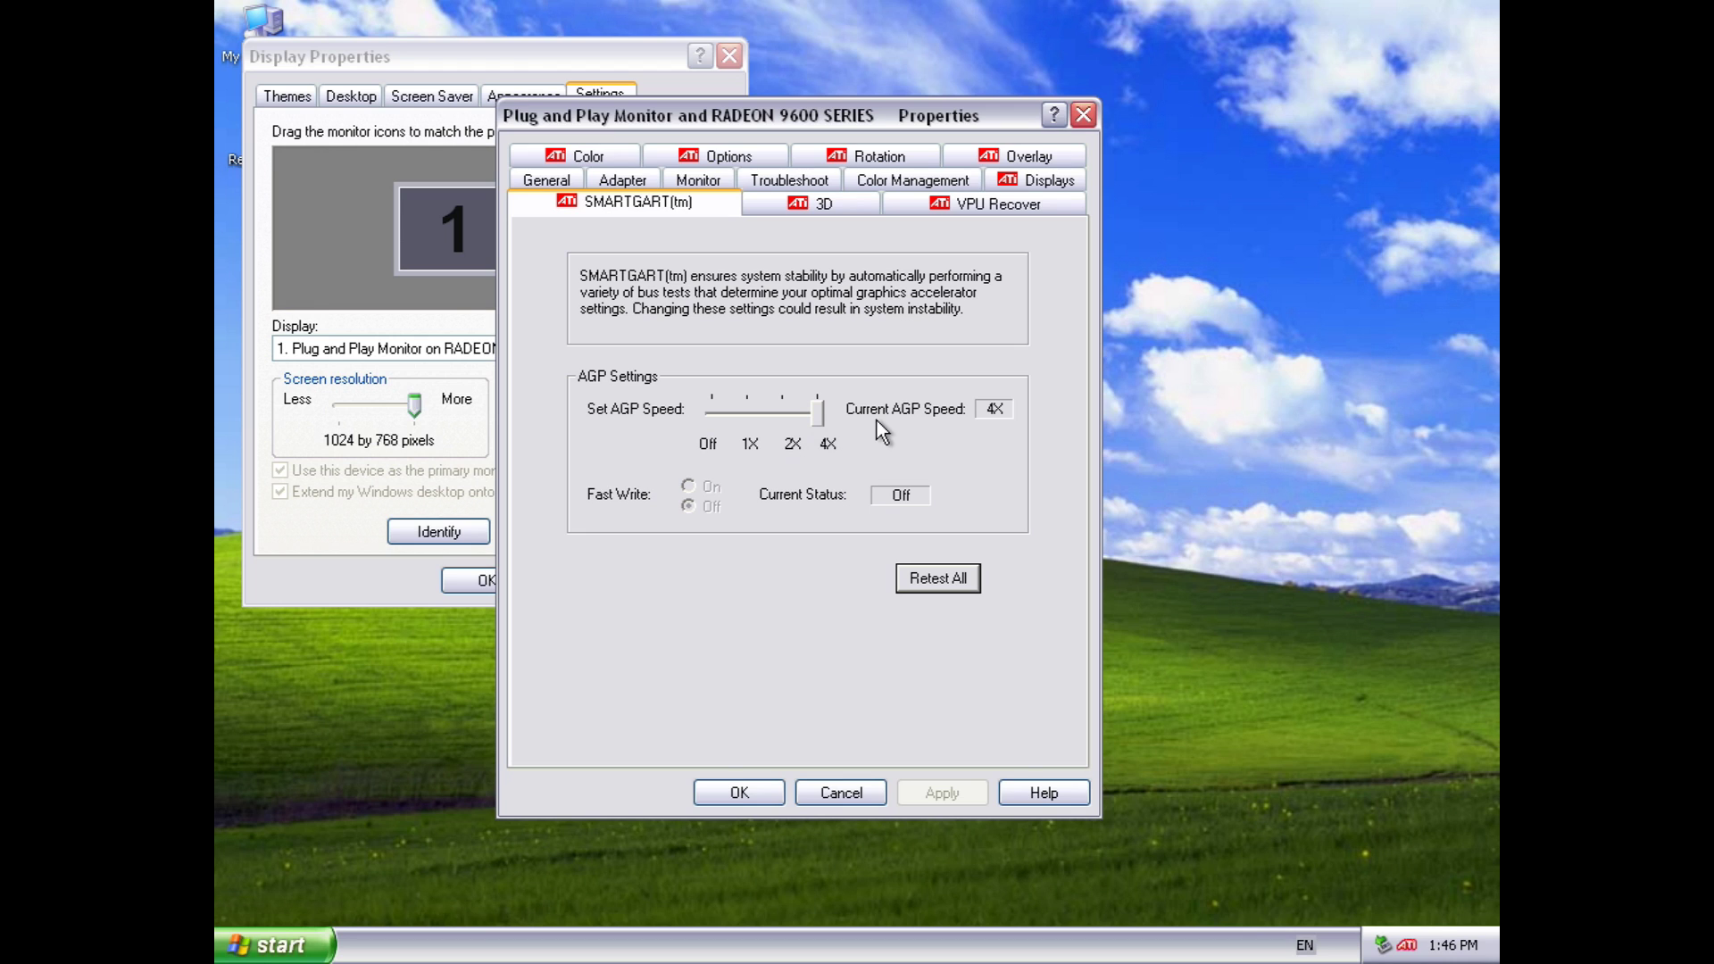
Step: Enable custom 3D settings for Direct3D and set Wait for Vertical Sync to Always Off
click(779, 198)
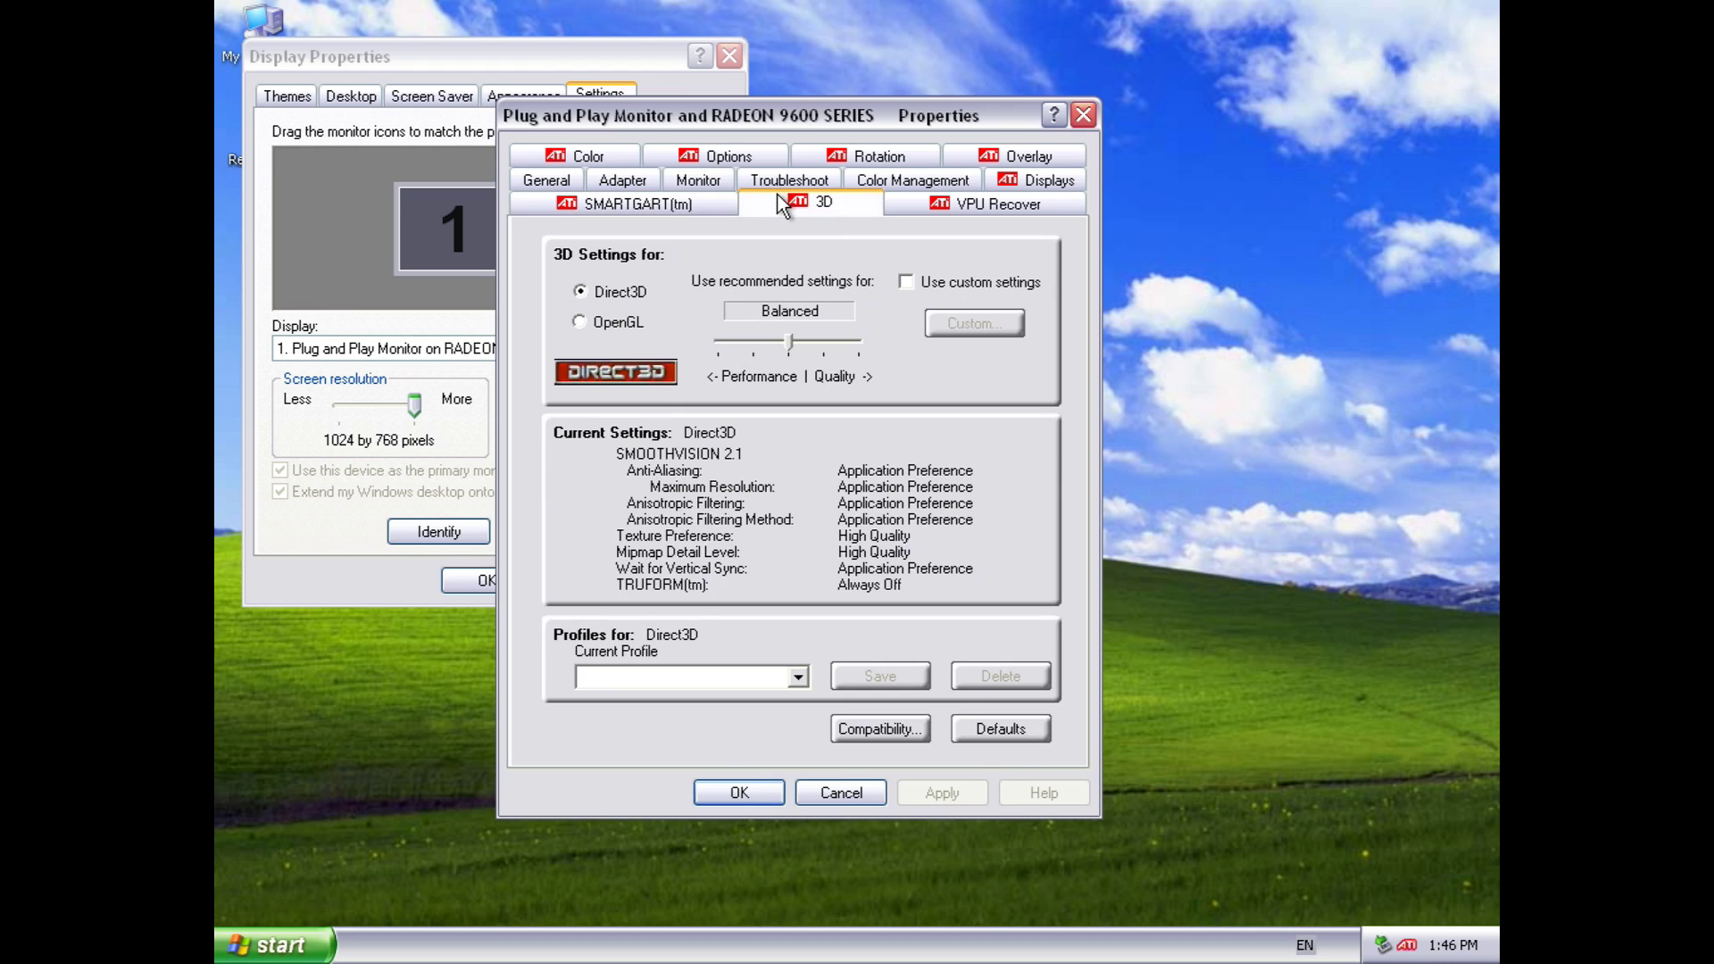
click(905, 282)
click(971, 323)
click(909, 739)
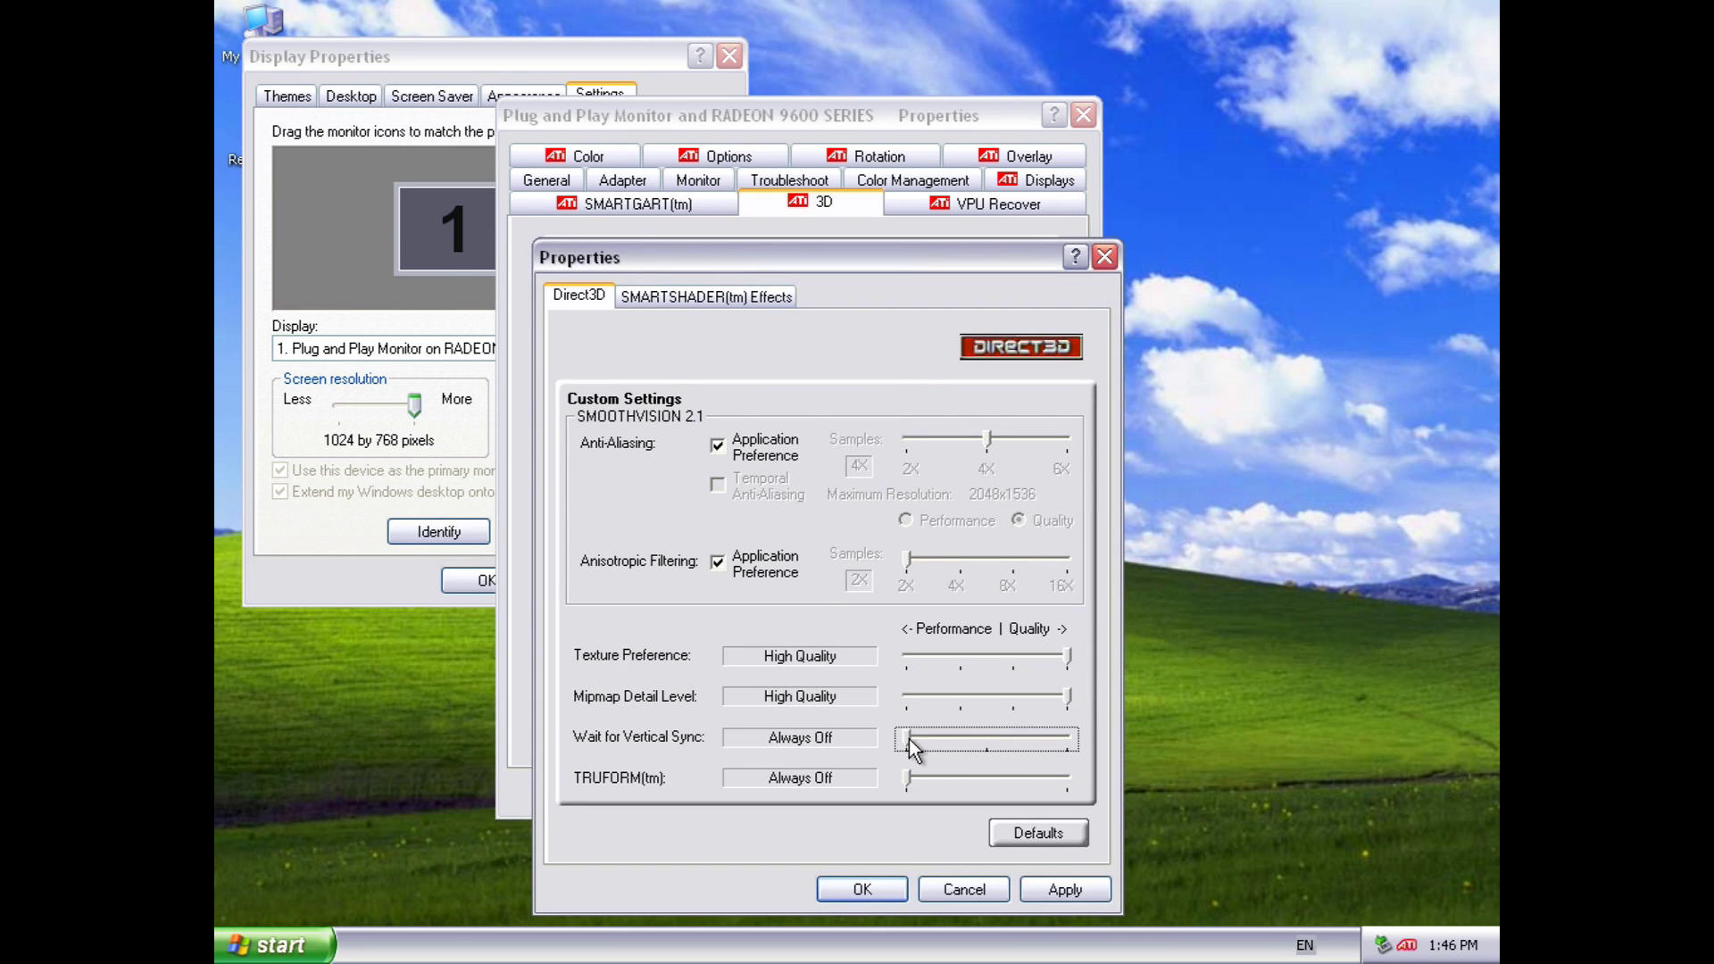
click(1065, 890)
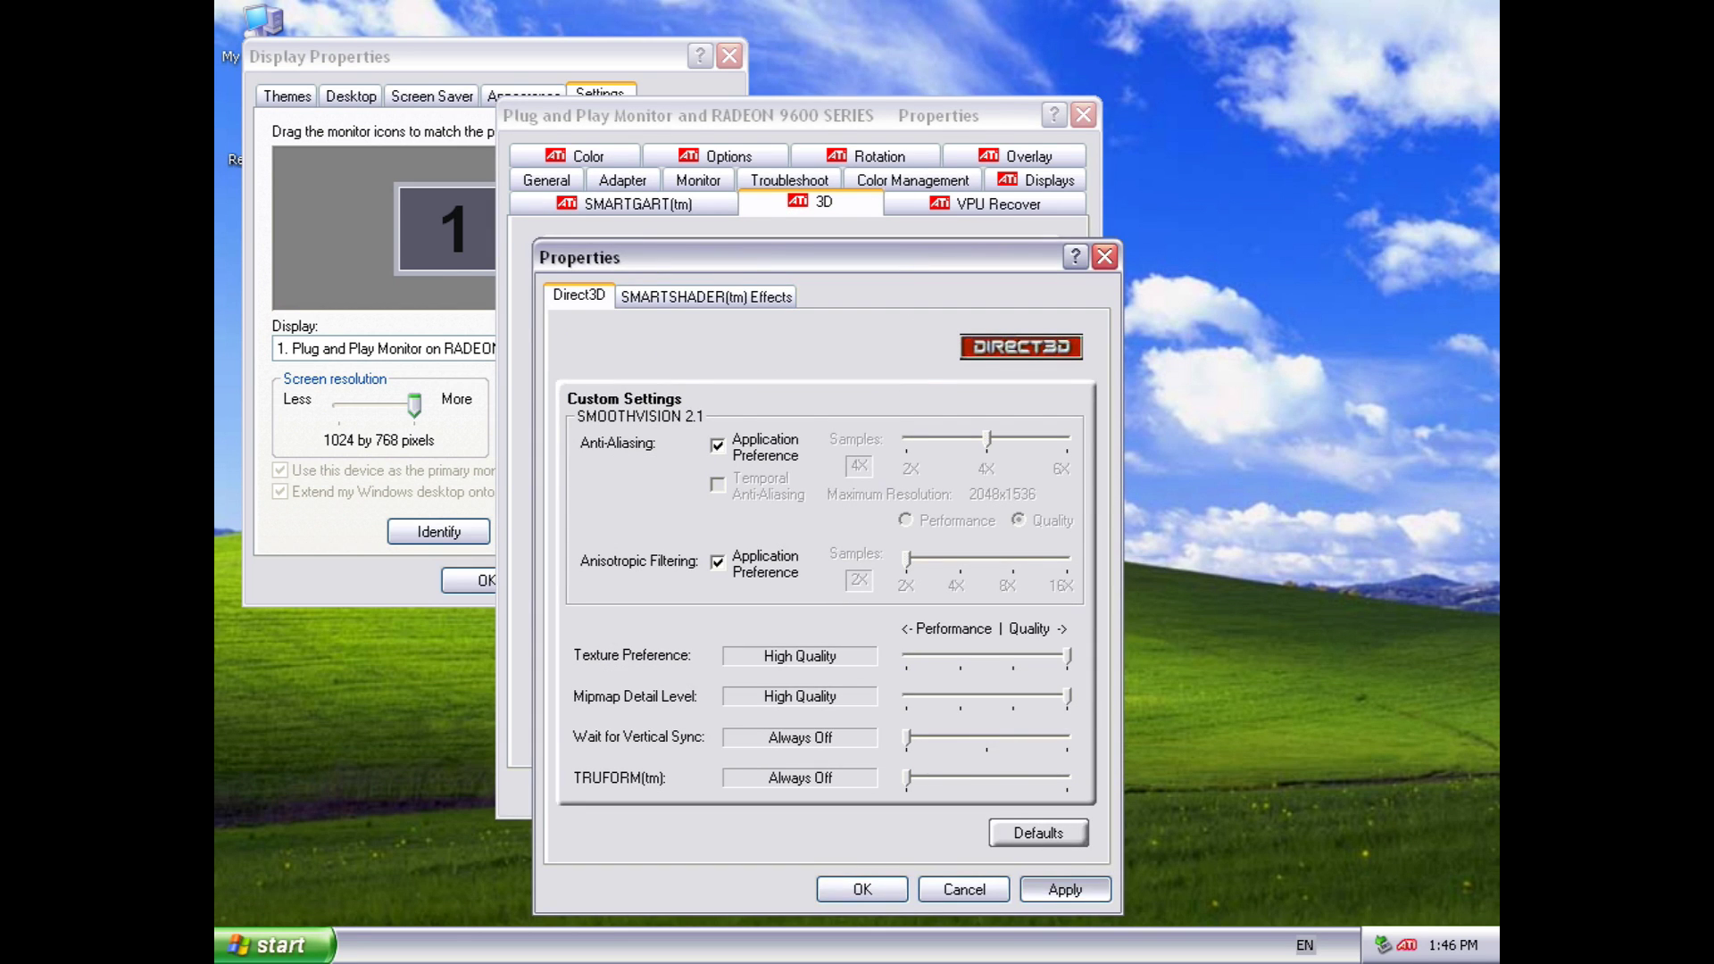
click(858, 891)
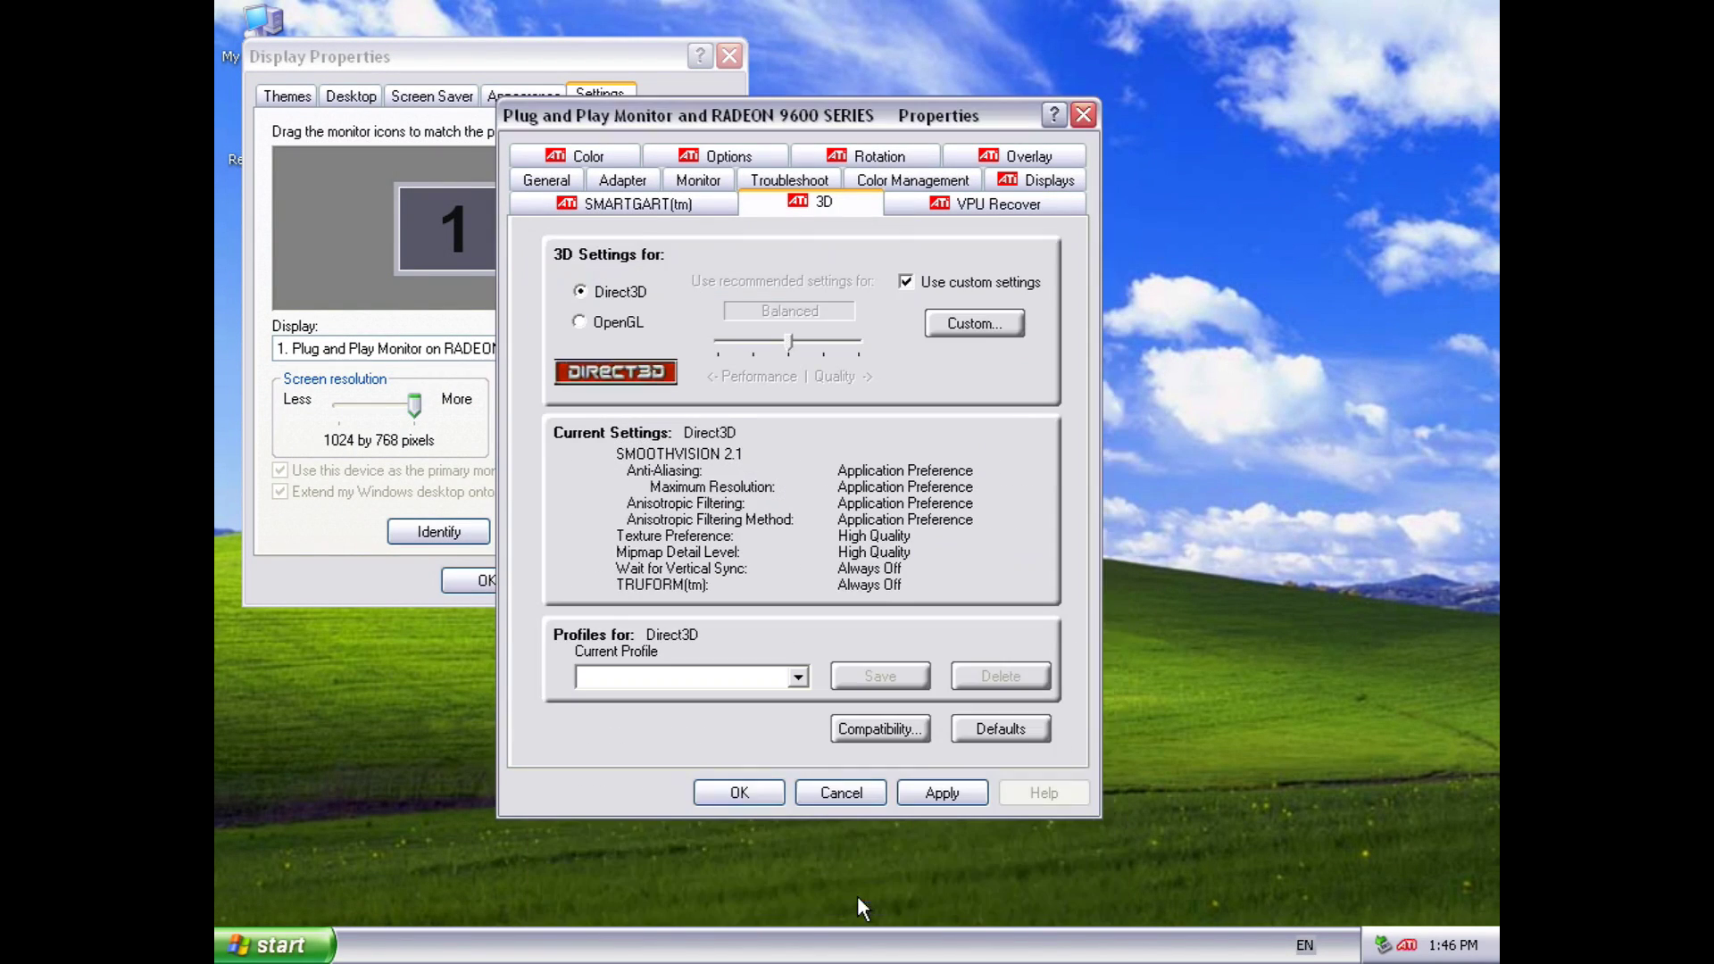
Step: Enable custom 3D settings for OpenGL with Wait for Vertical Sync set to Always Off, and apply and close the display settings
click(603, 323)
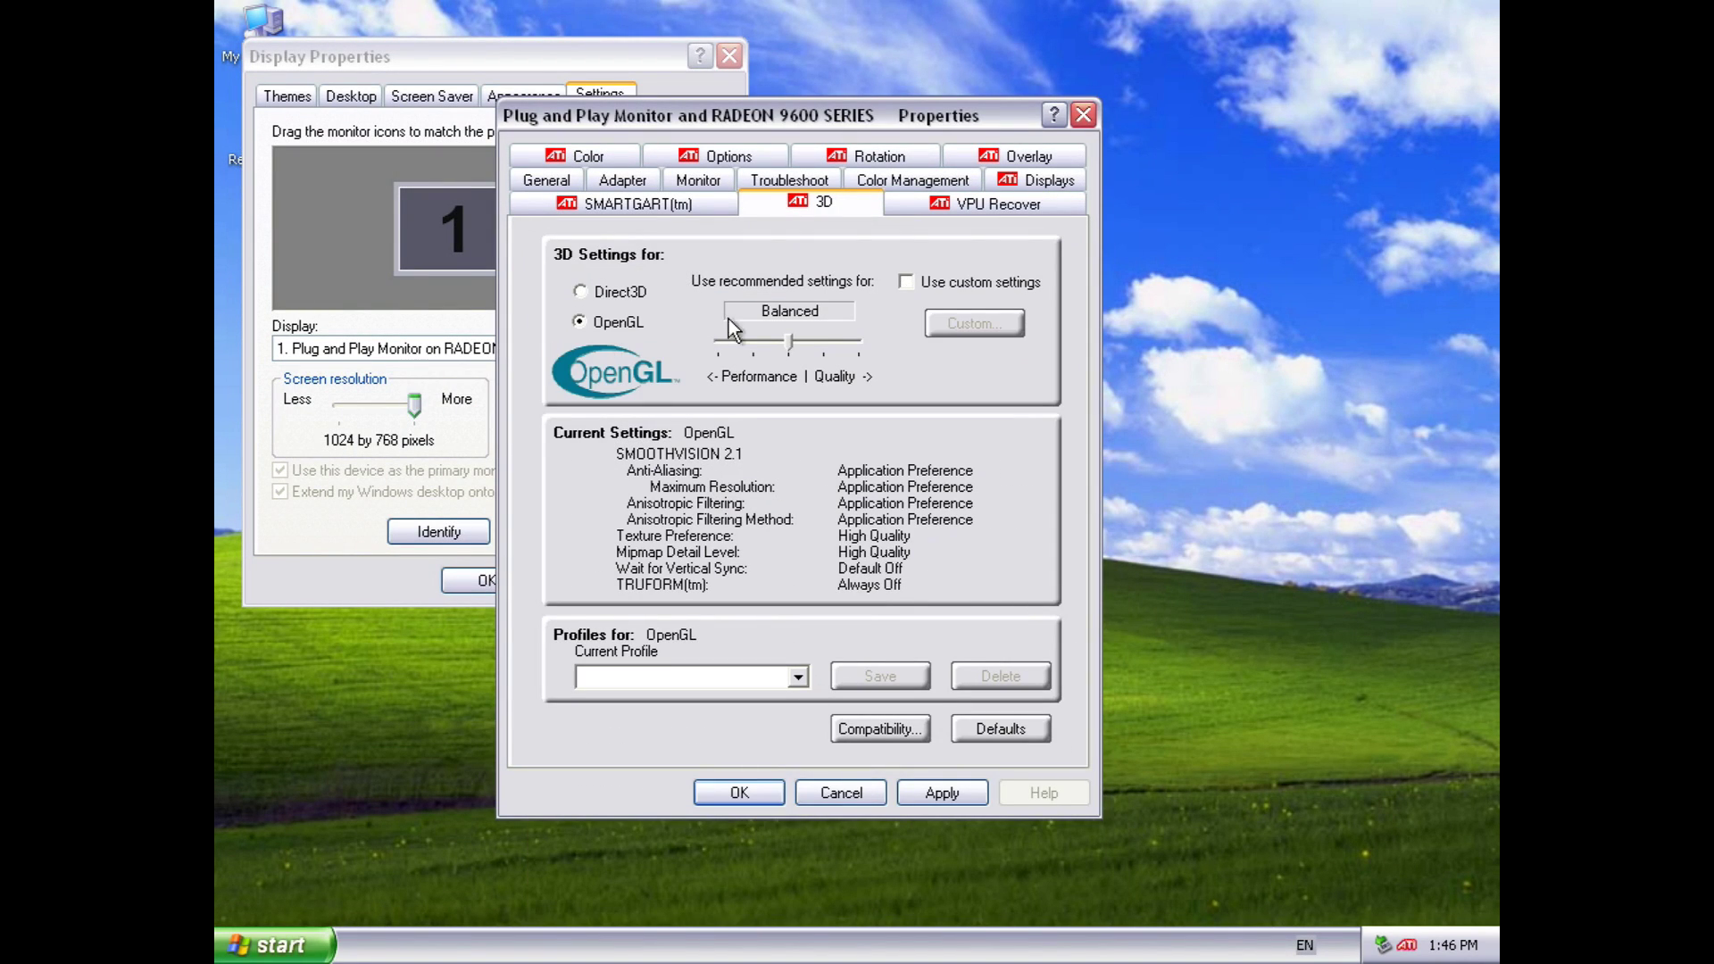
click(943, 287)
click(969, 323)
click(911, 735)
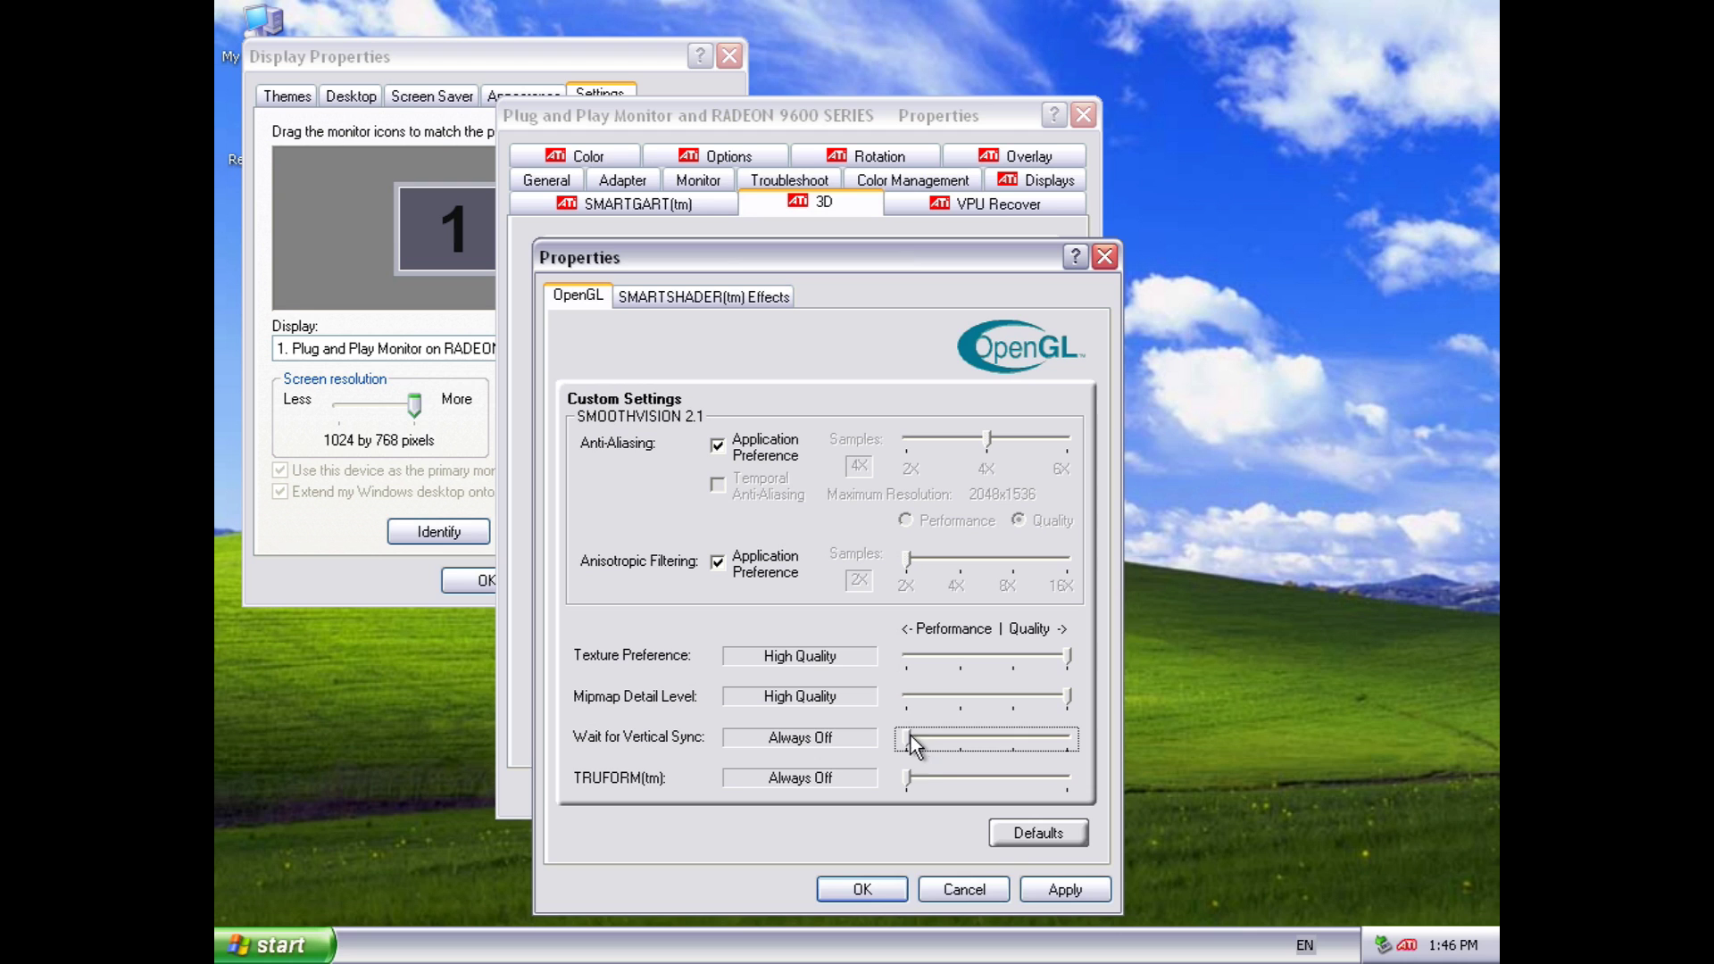
click(1029, 883)
click(884, 889)
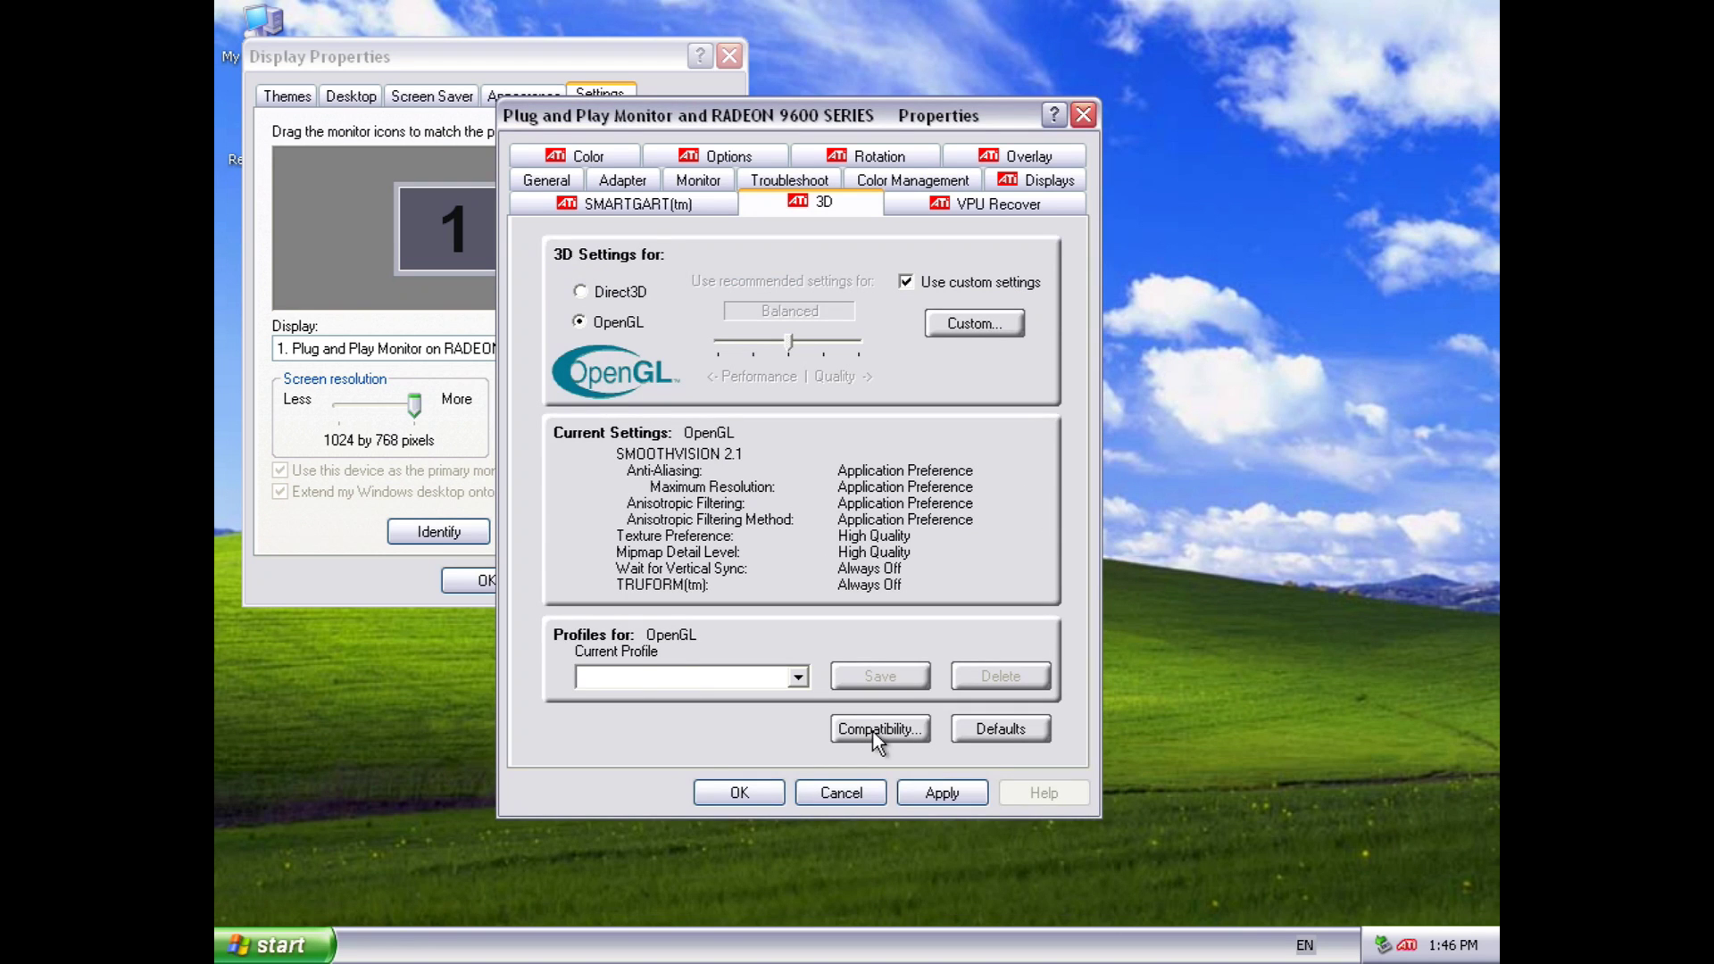
click(937, 793)
click(699, 793)
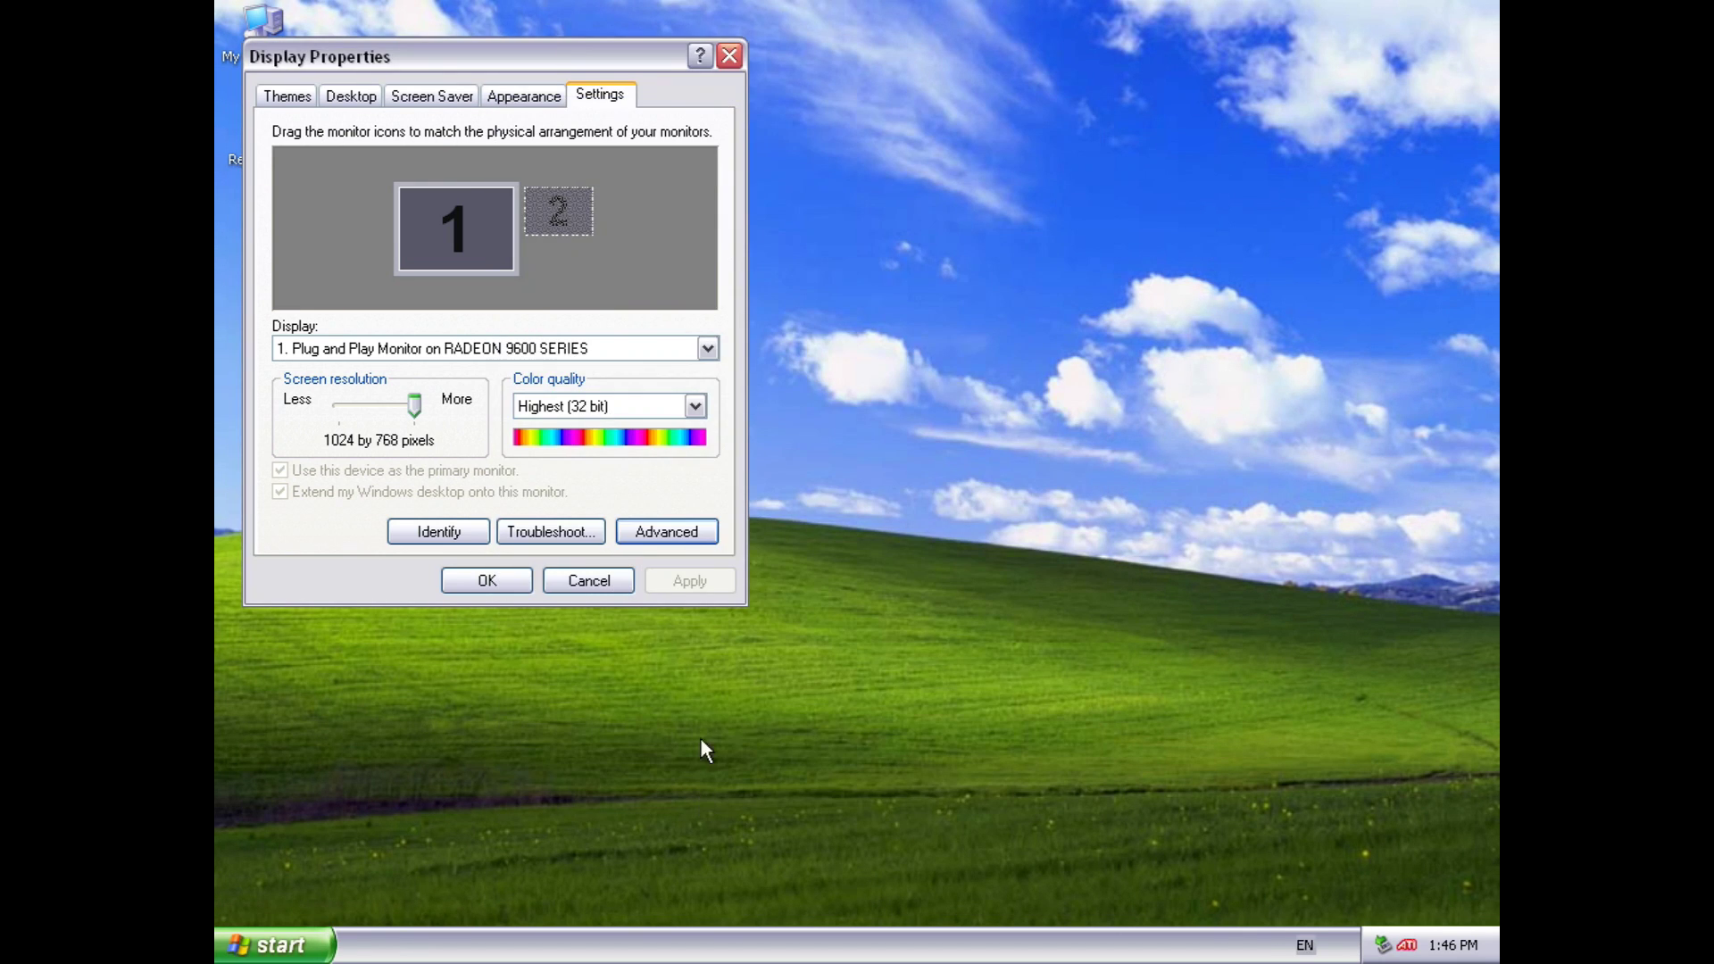
click(507, 586)
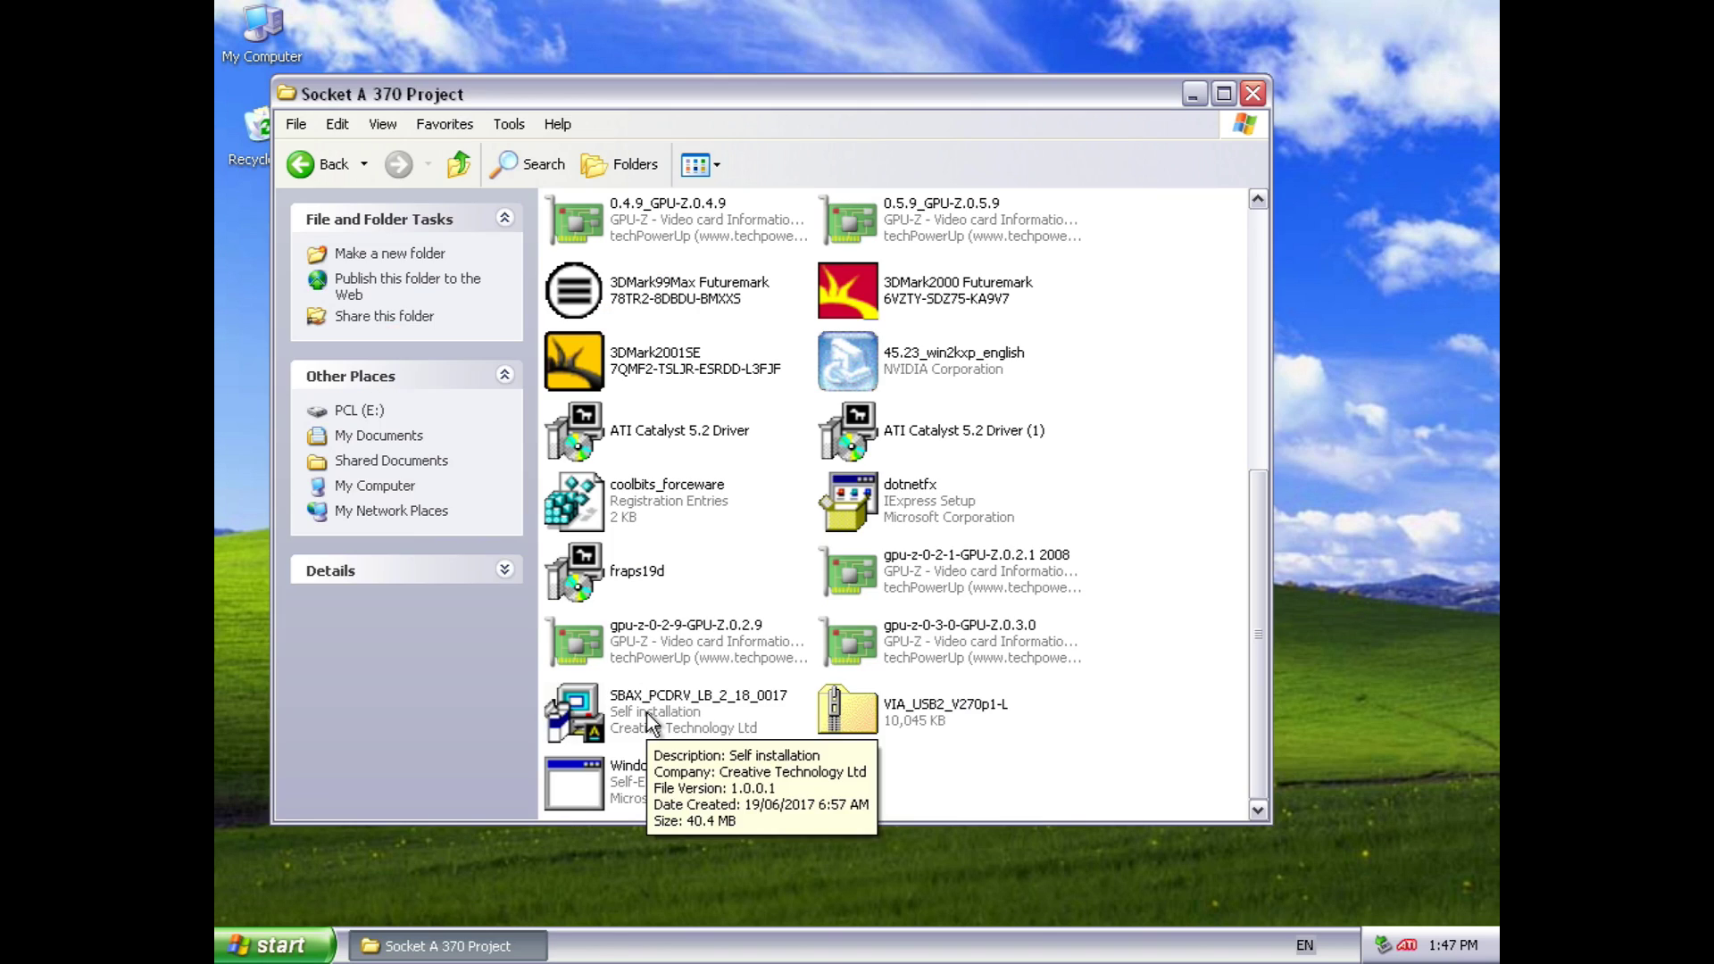
Step: Install the Creative sound driver from SBAX_PCDRV_LB_2_18_0017 and open Creative Audio Console
double_click(646, 713)
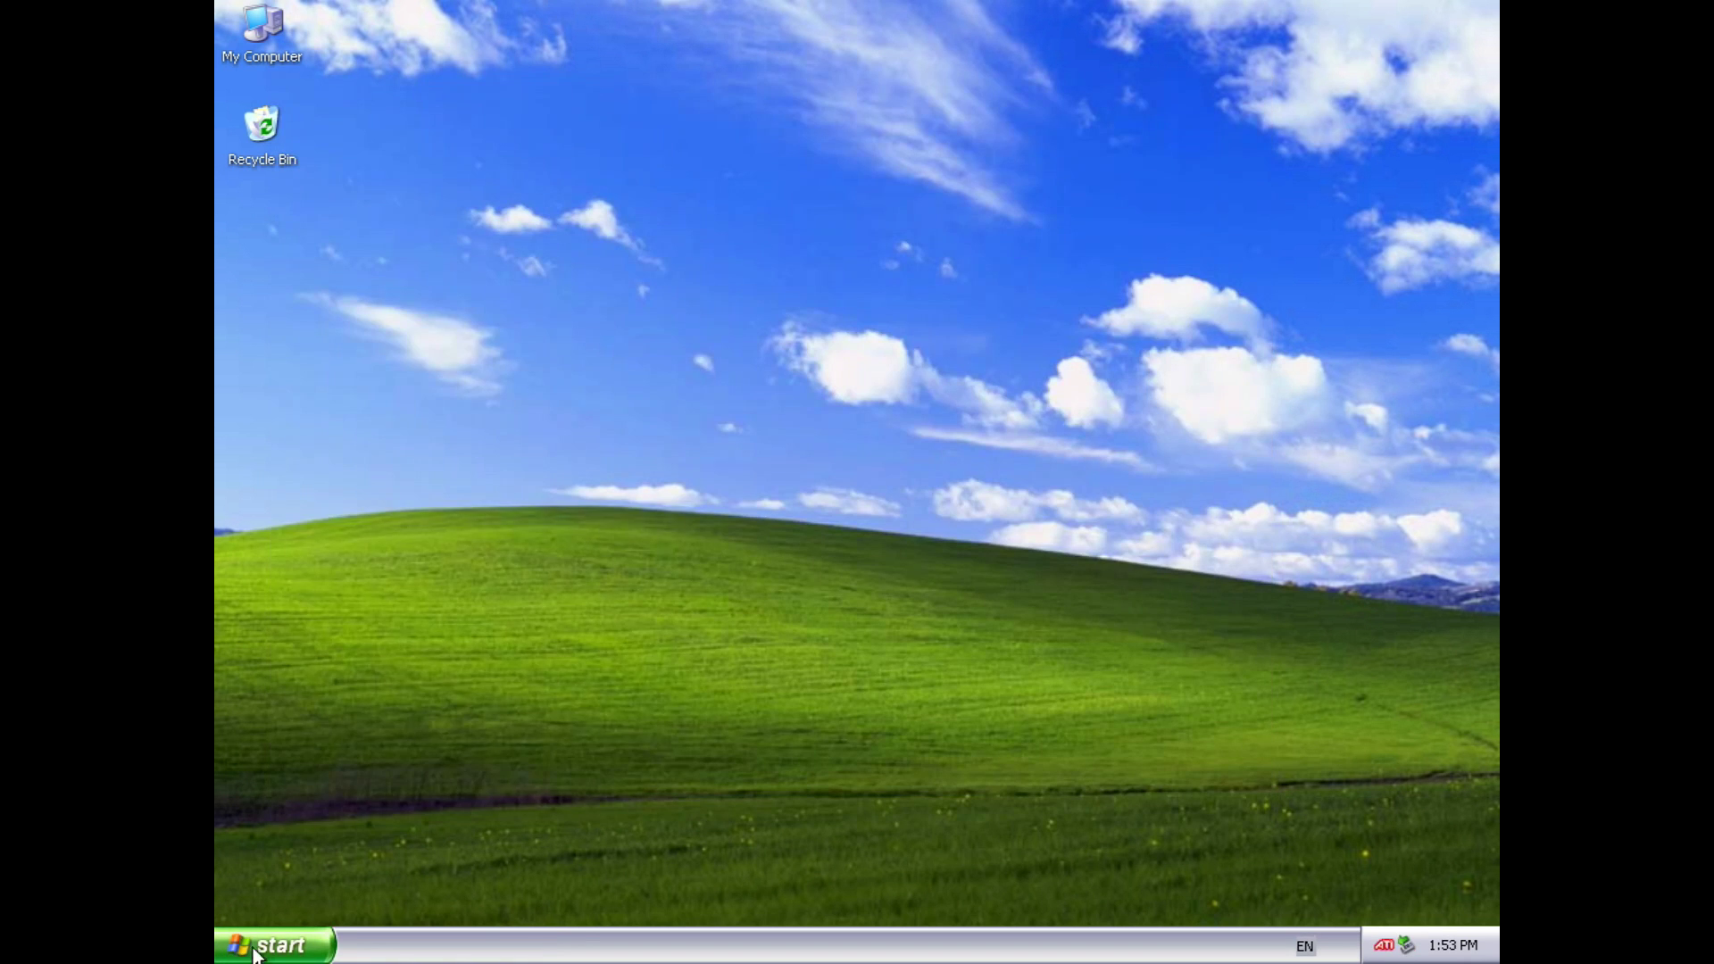
click(268, 946)
mouse_move(334, 860)
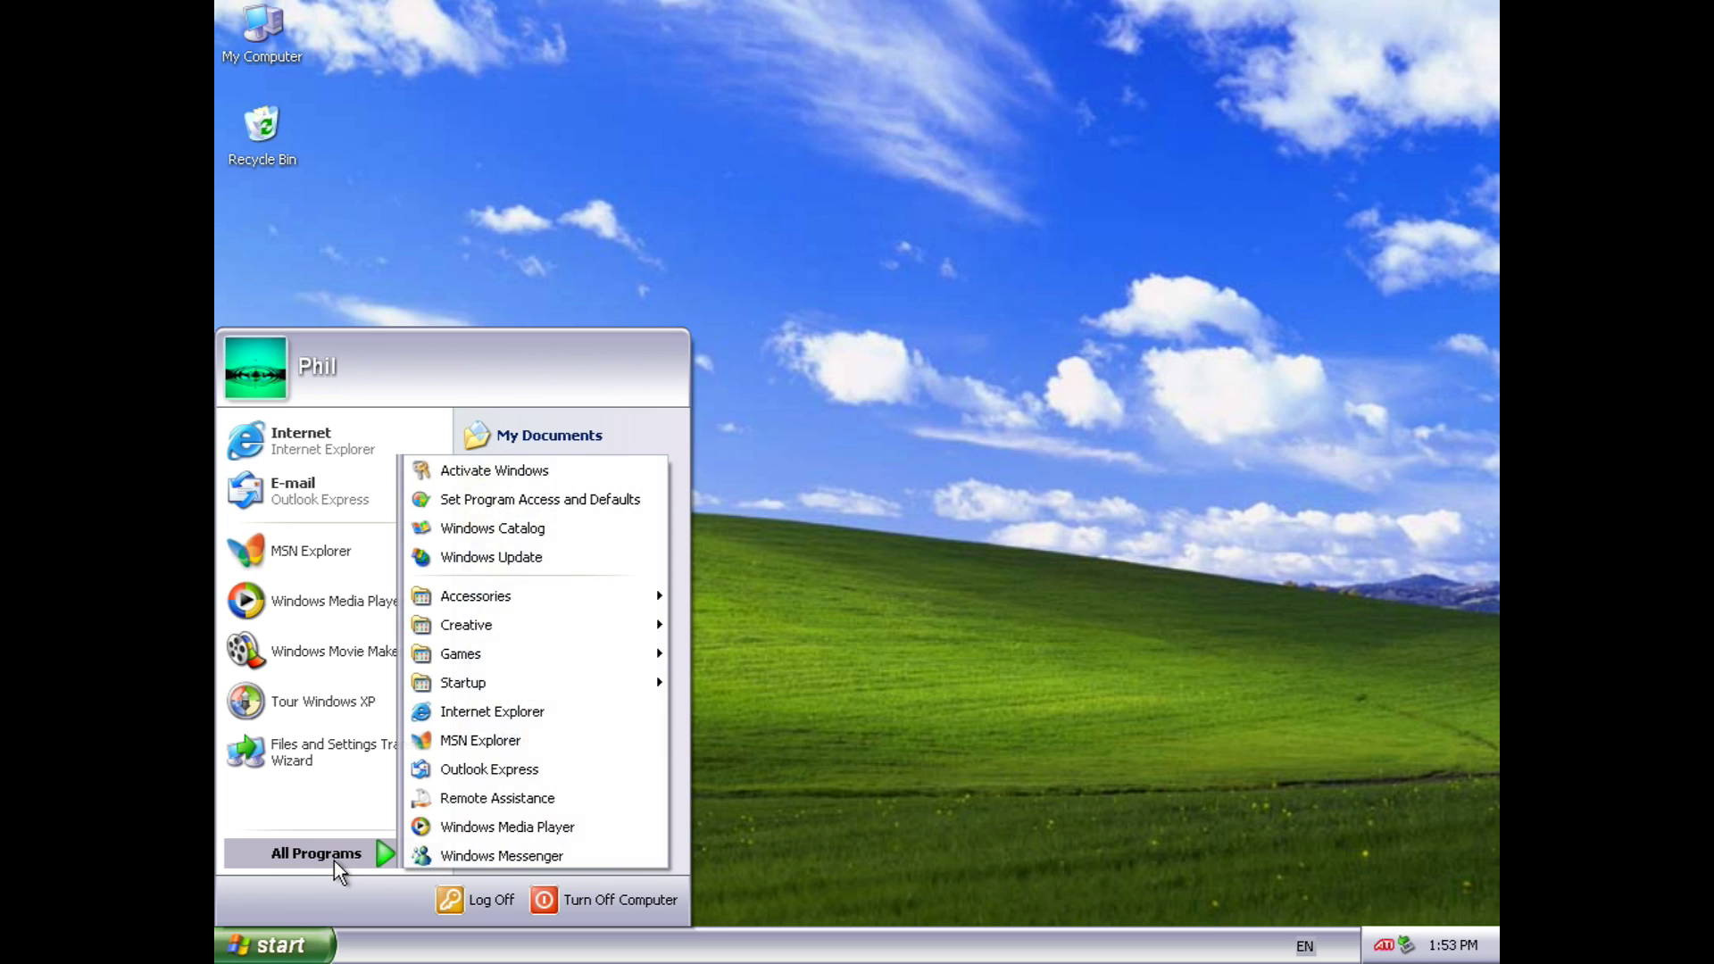
mouse_move(606, 623)
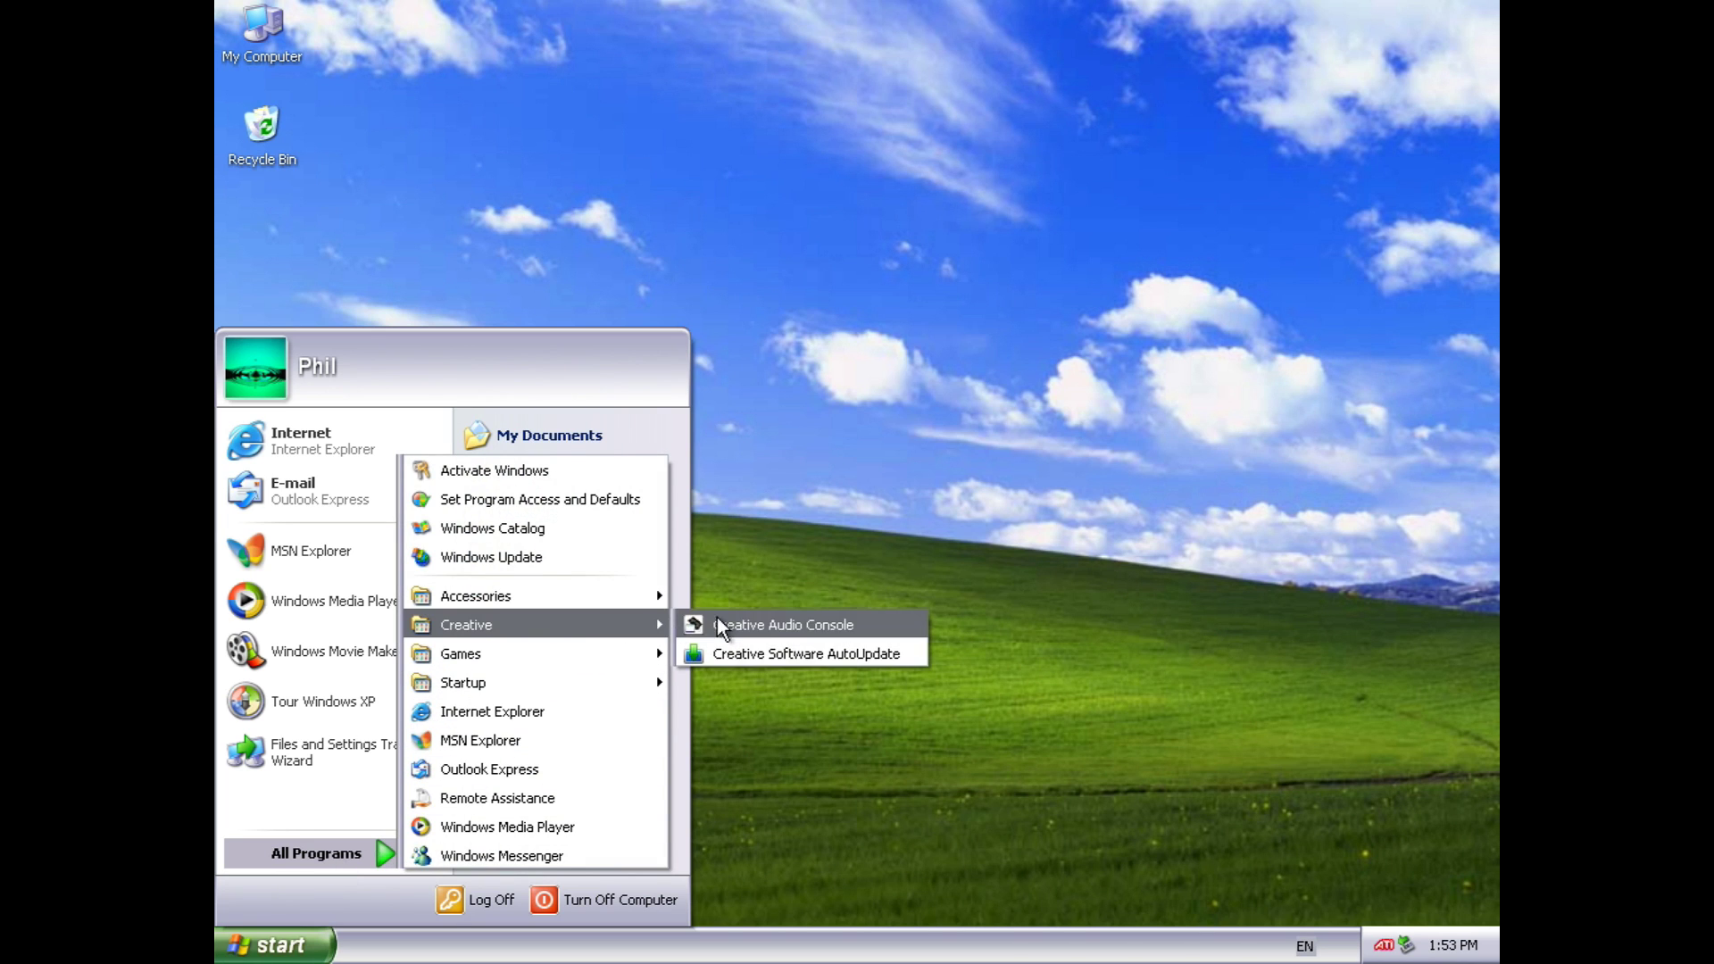
click(757, 624)
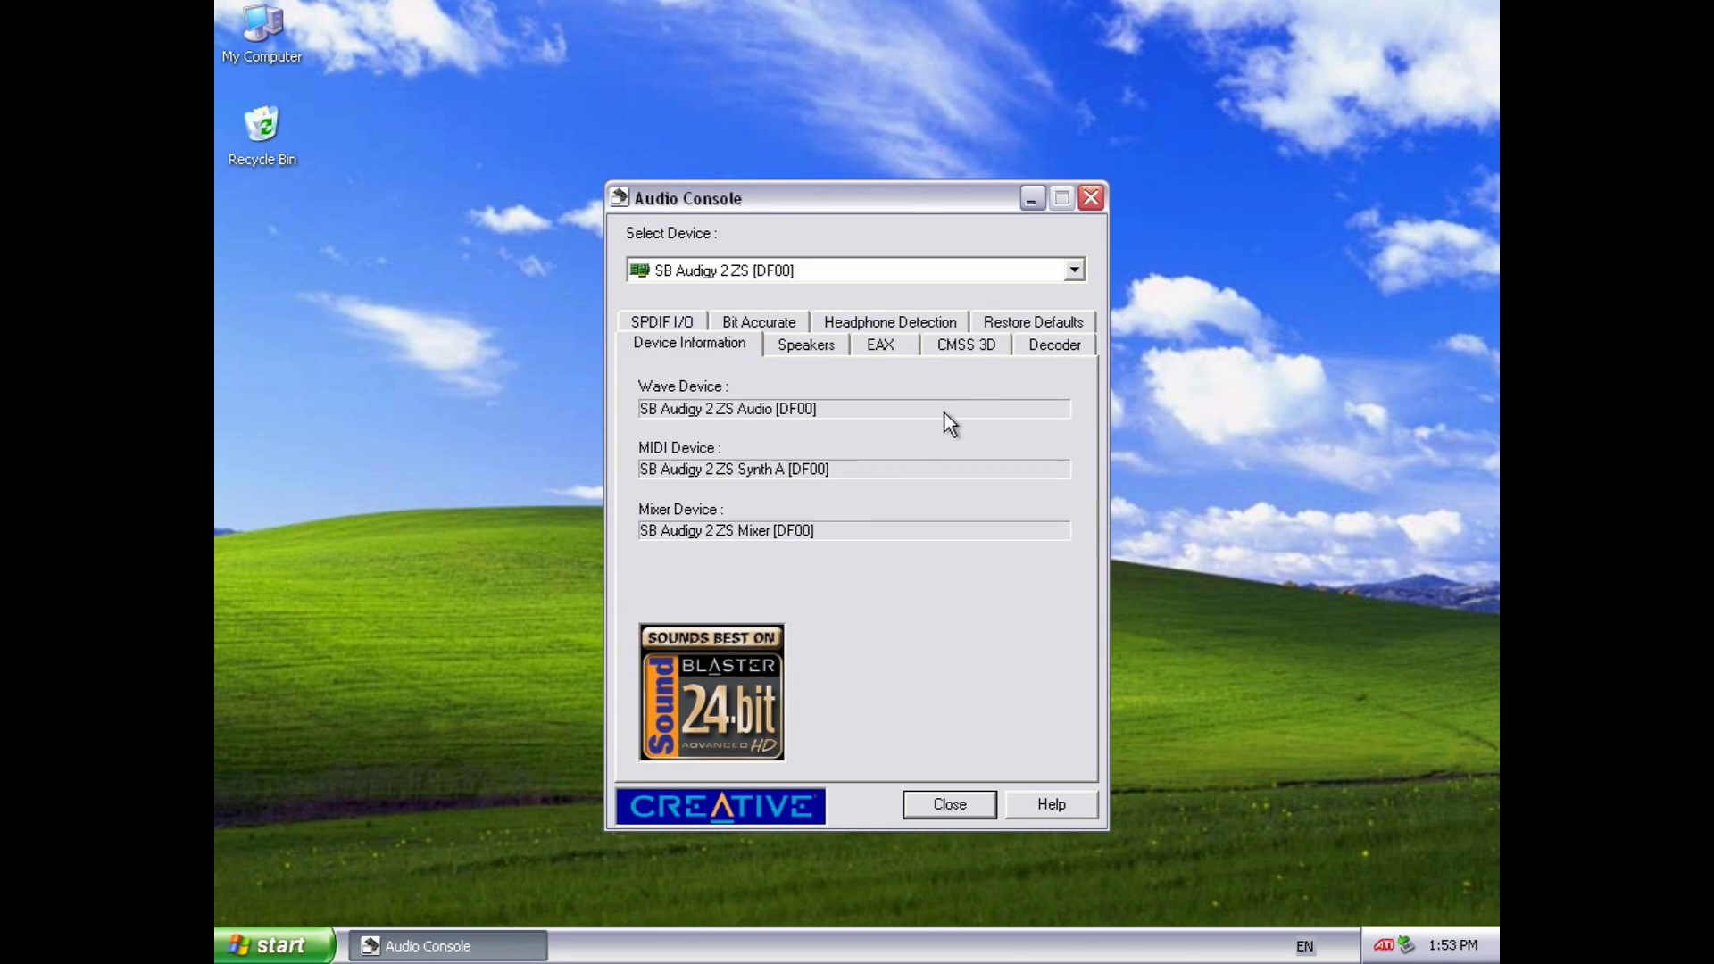
Step: Choose a different CMSS mode for the SB Audigy 2 ZS and close Audio Console
click(971, 348)
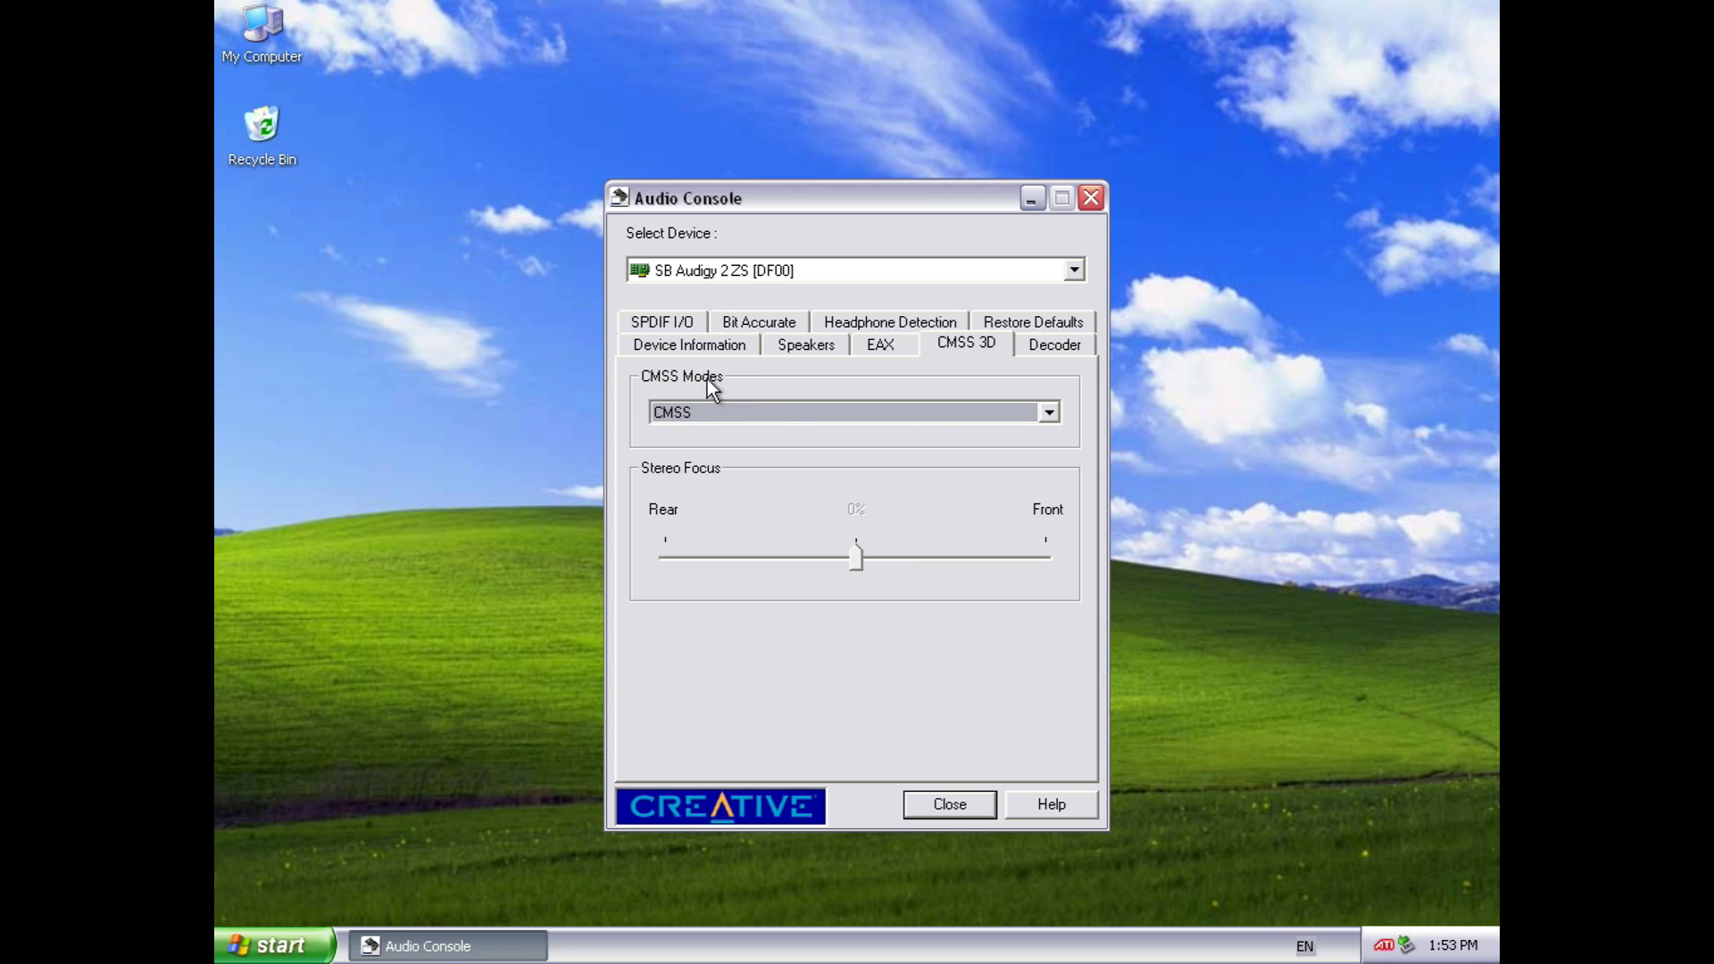
click(779, 416)
click(747, 434)
click(955, 805)
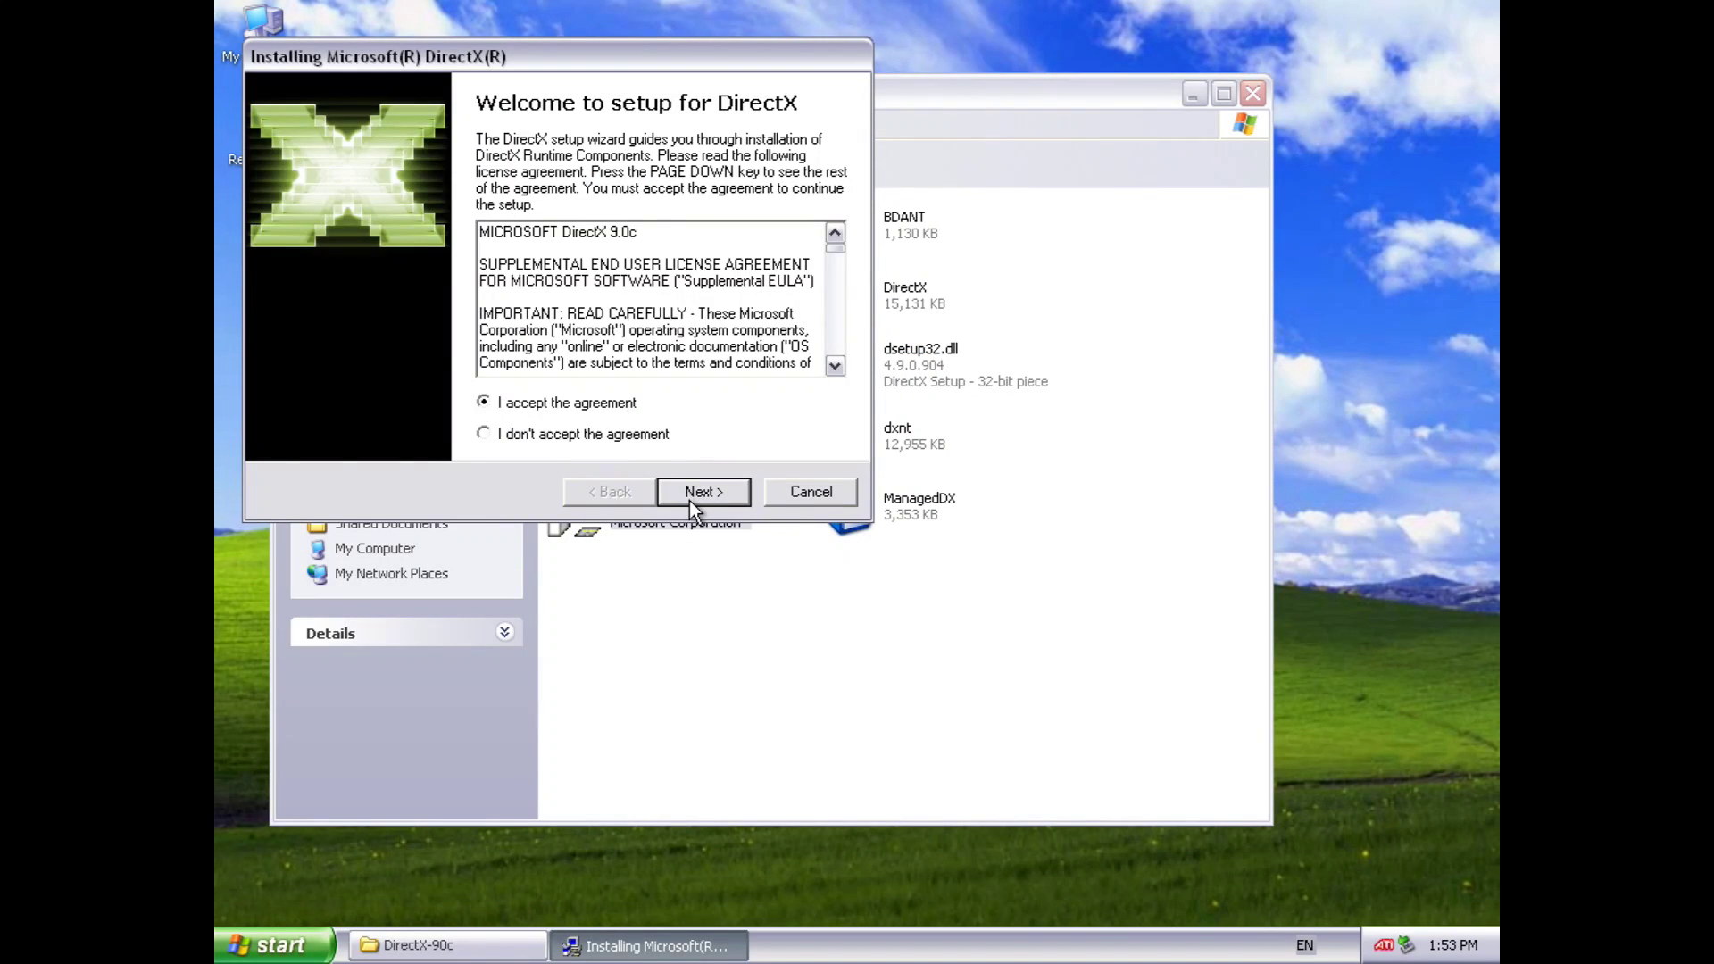
Step: Install the DirectX 9.0c runtime components with the licence agreement accepted
click(689, 500)
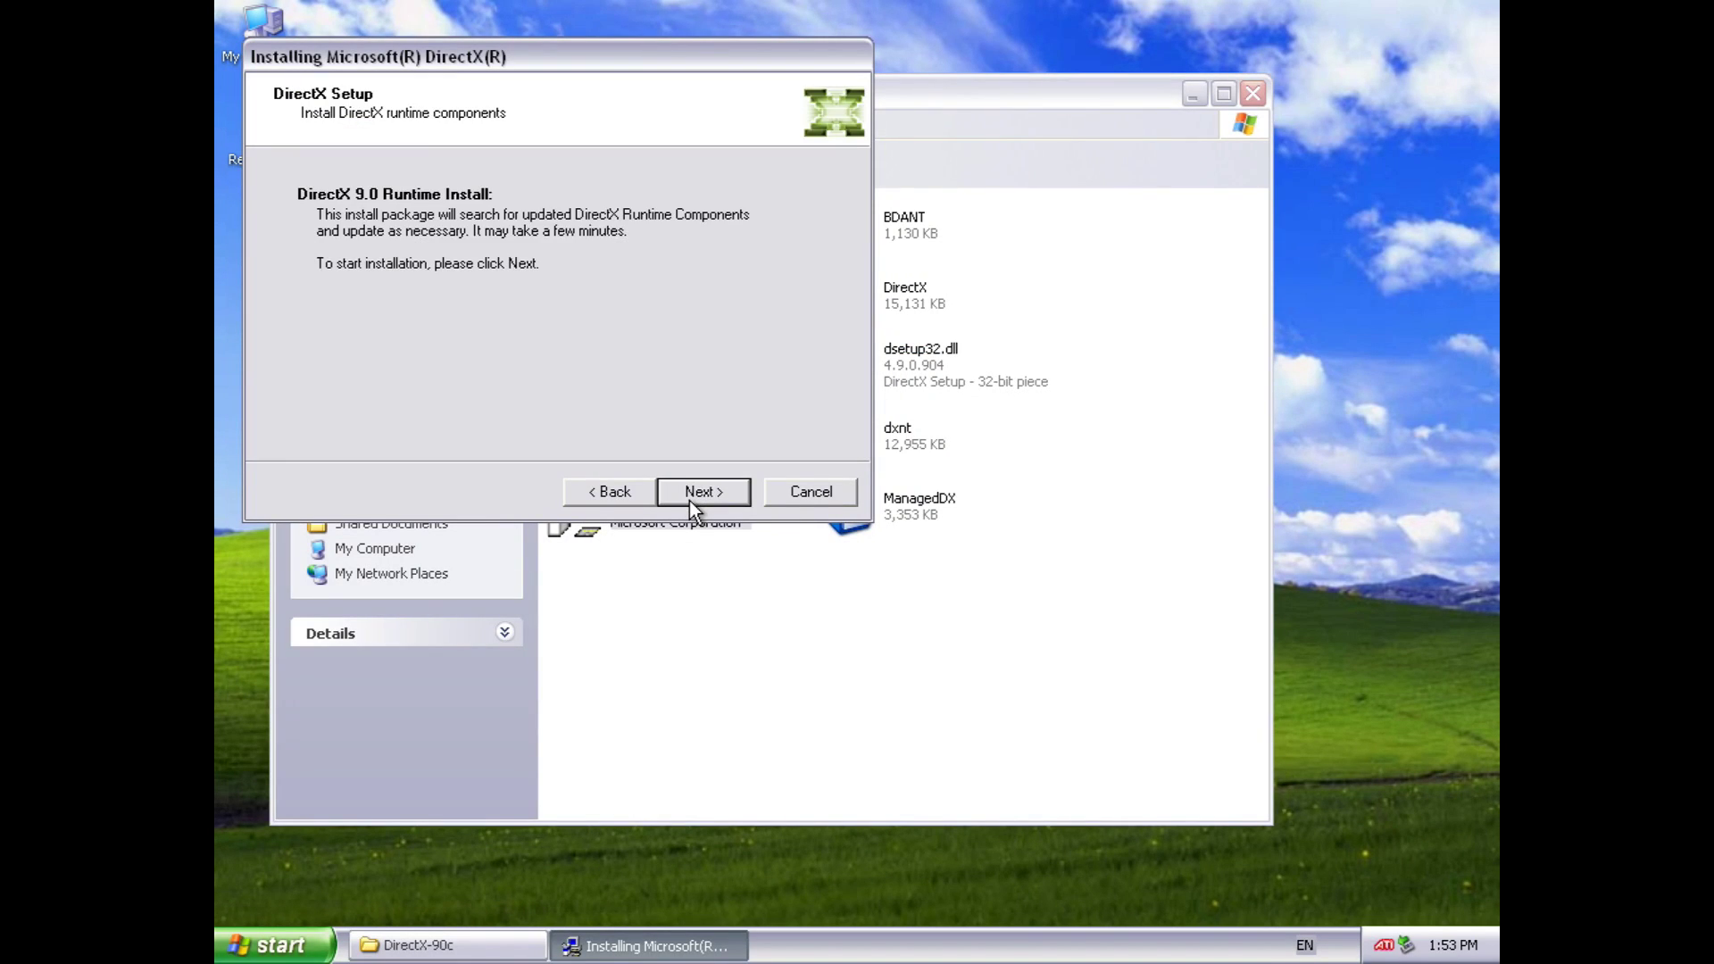
click(689, 500)
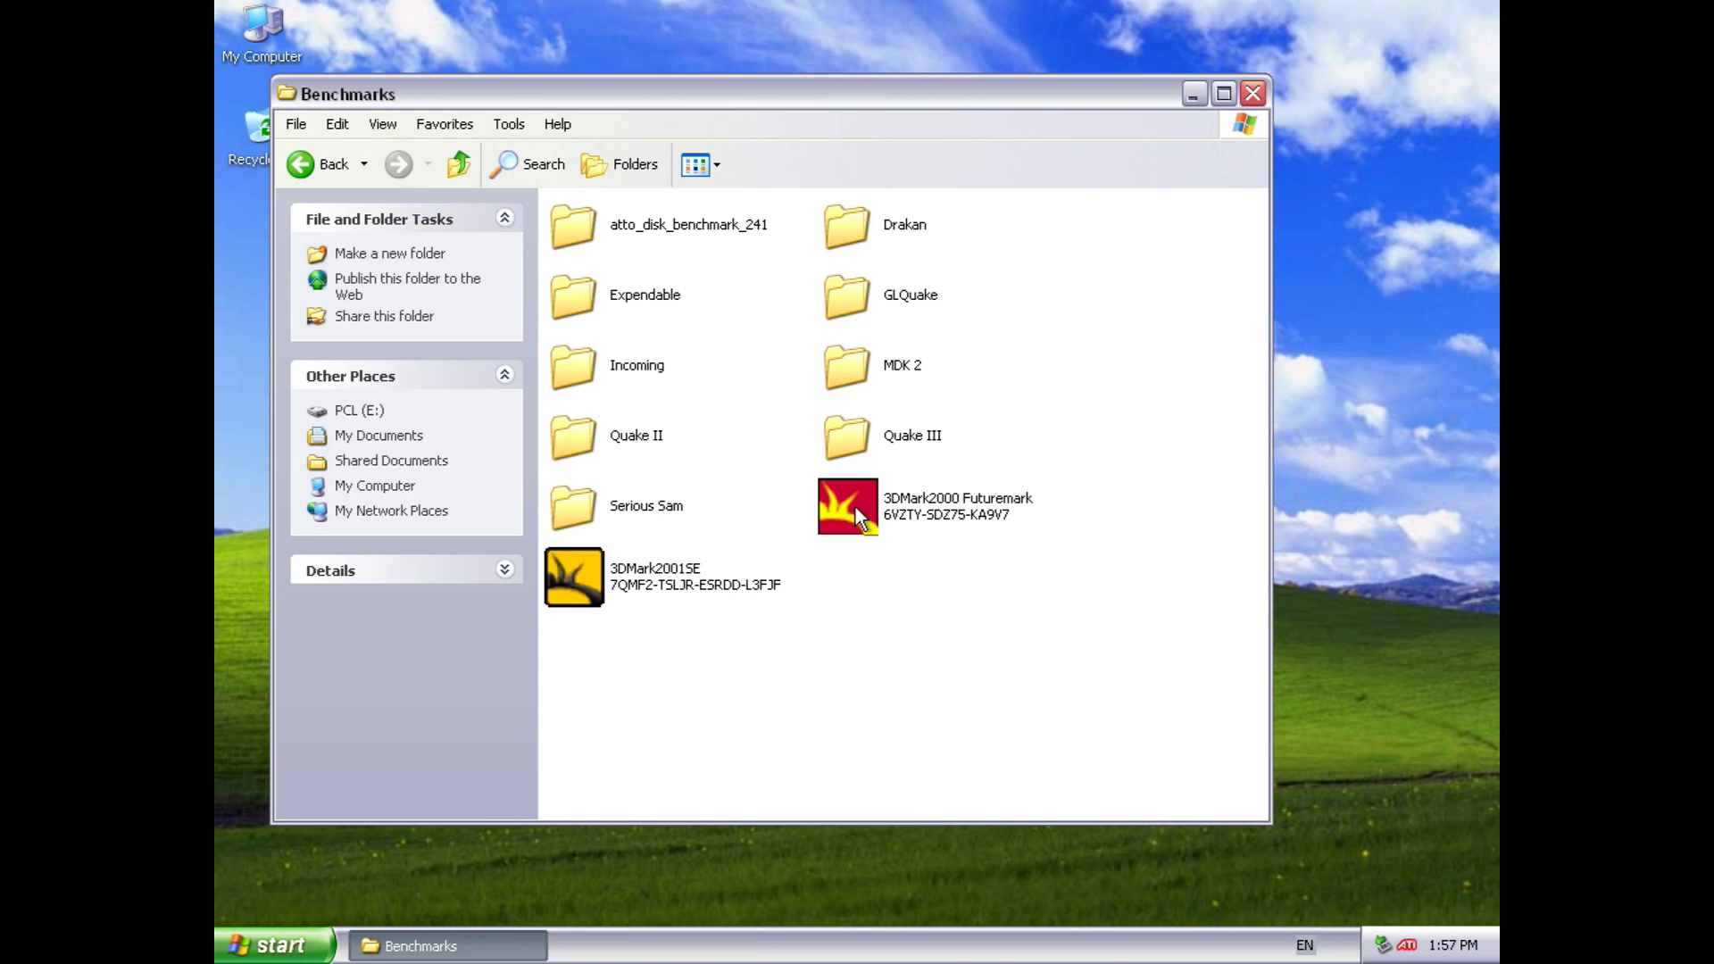
Step: Run the 3DMark2000 installer from the Benchmarks folder and proceed through its setup
click(855, 506)
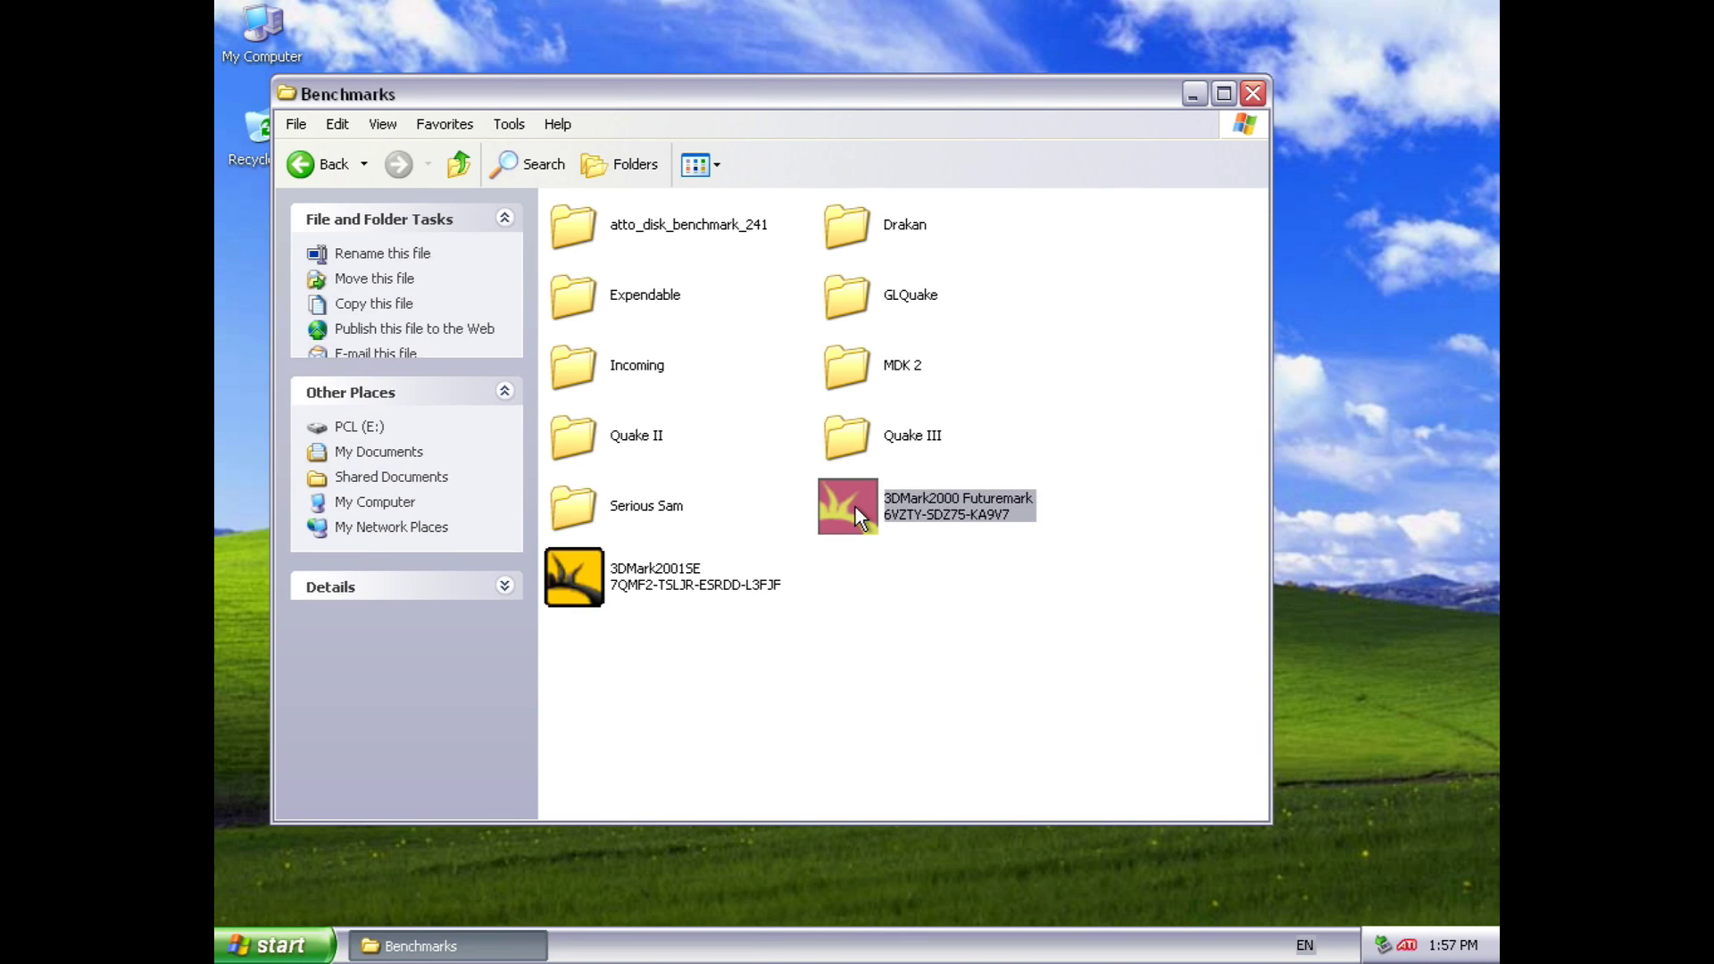
double_click(855, 507)
click(985, 697)
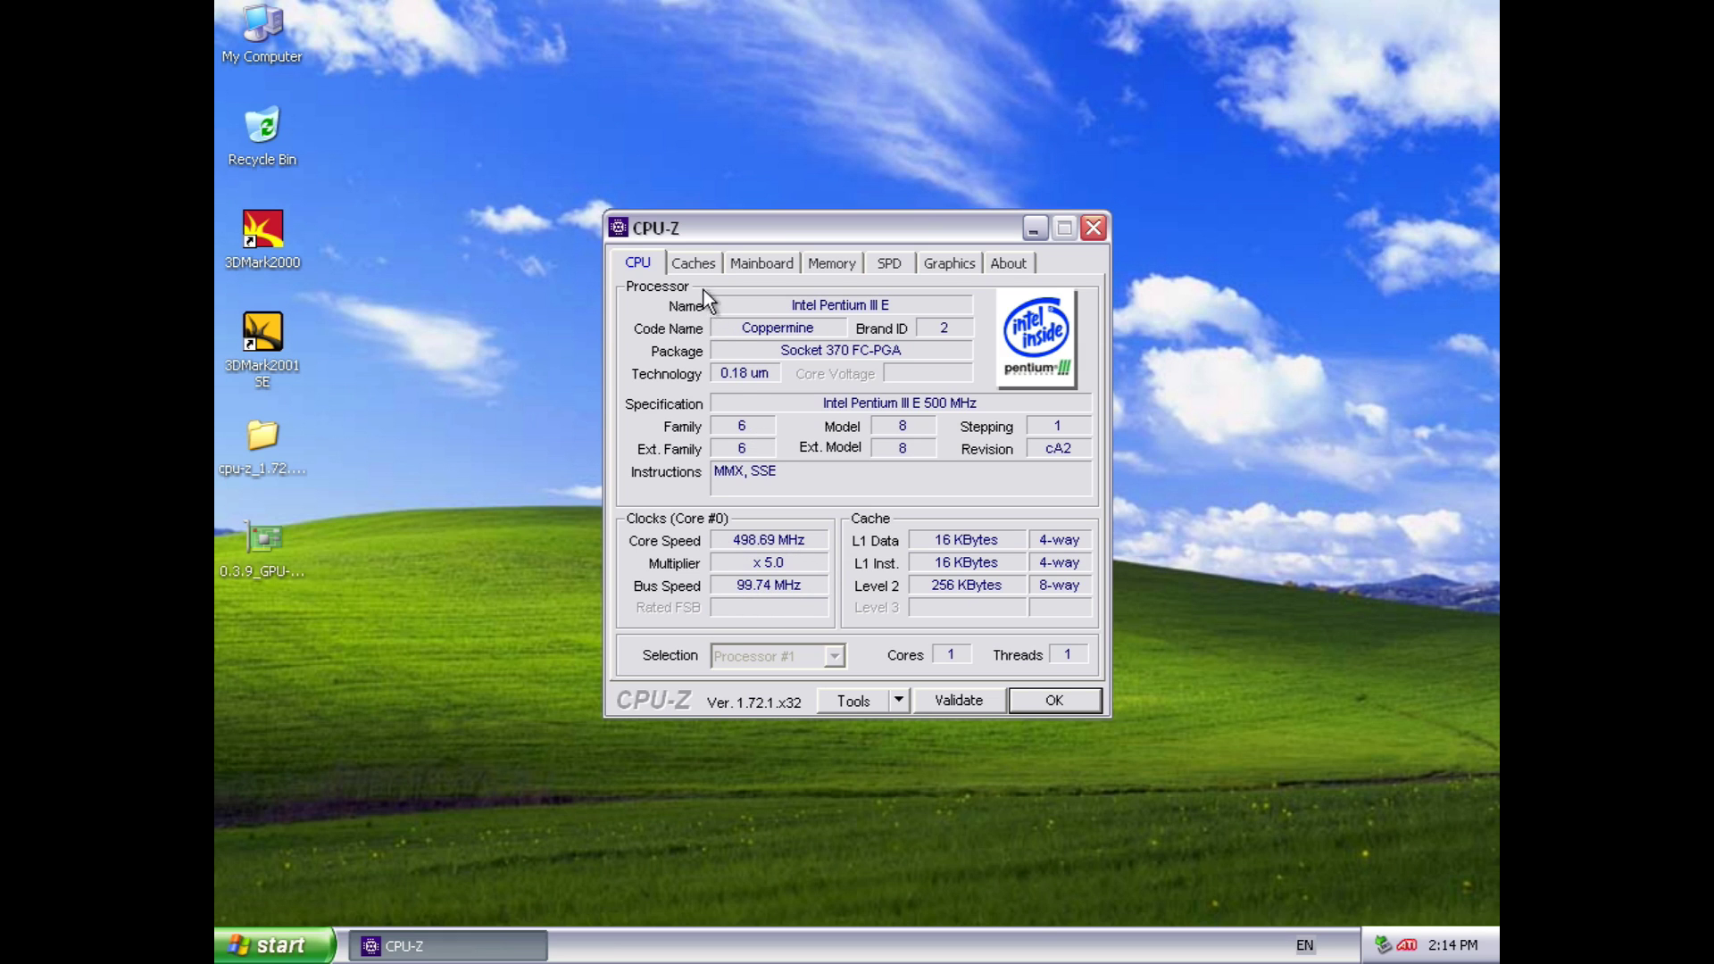
Step: Examine the mainboard, memory, SPD and graphics details of the machine in CPU-Z
click(757, 264)
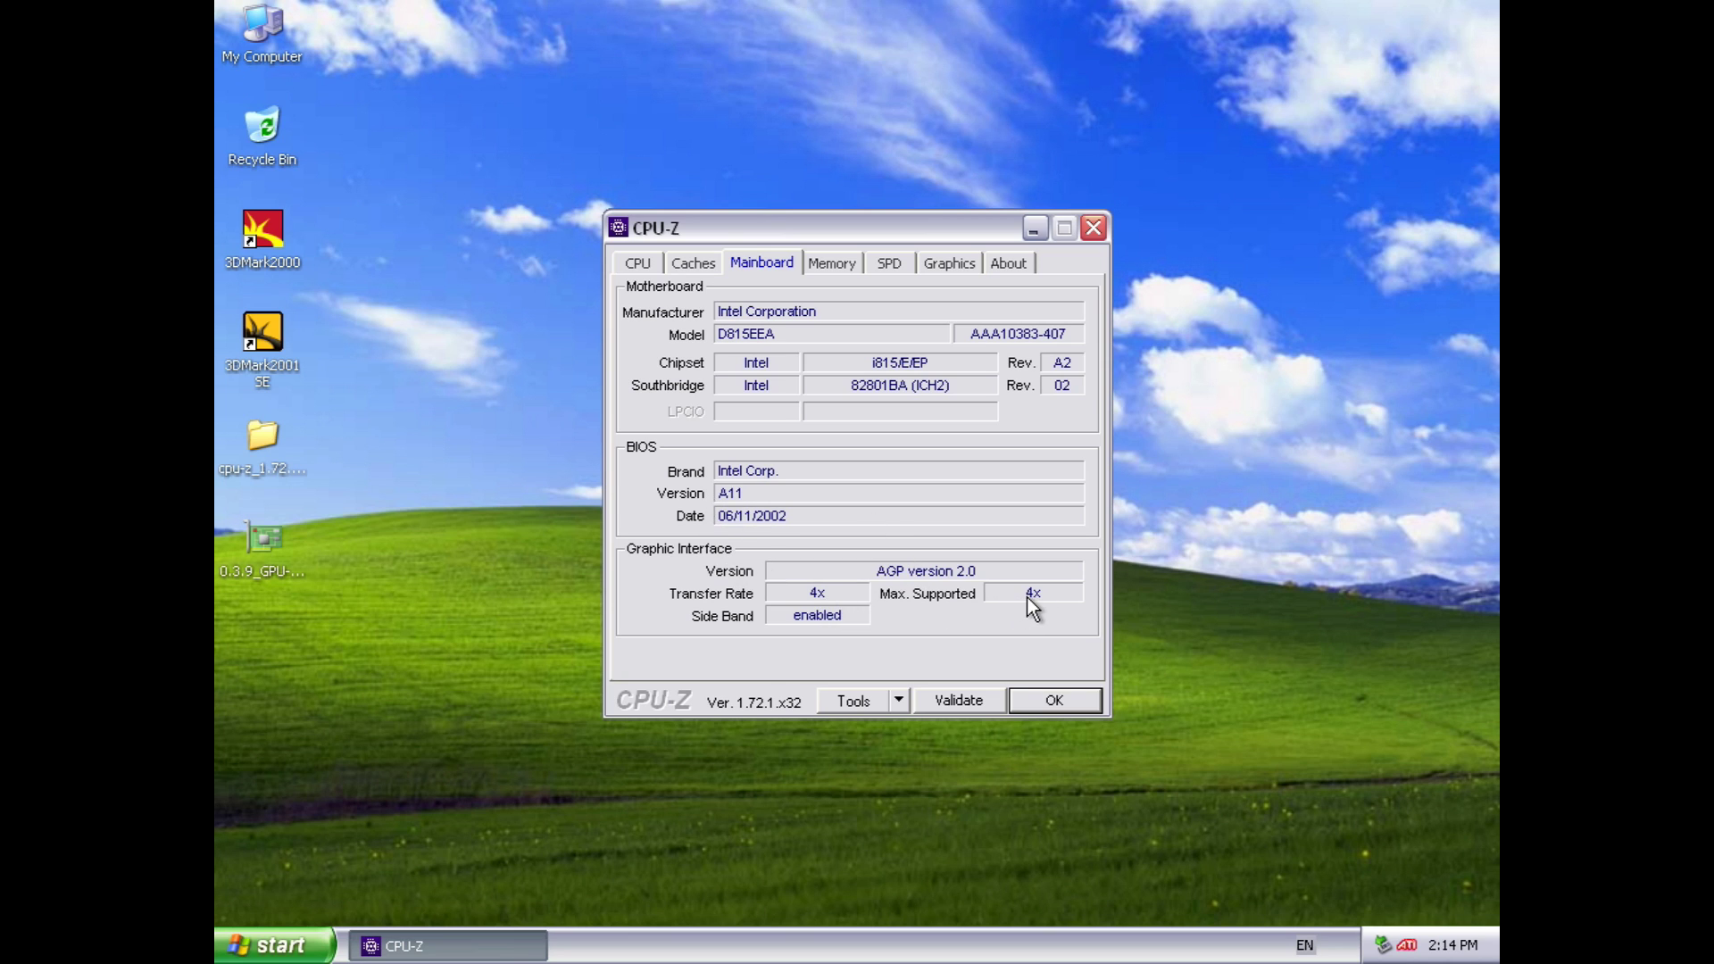
click(831, 259)
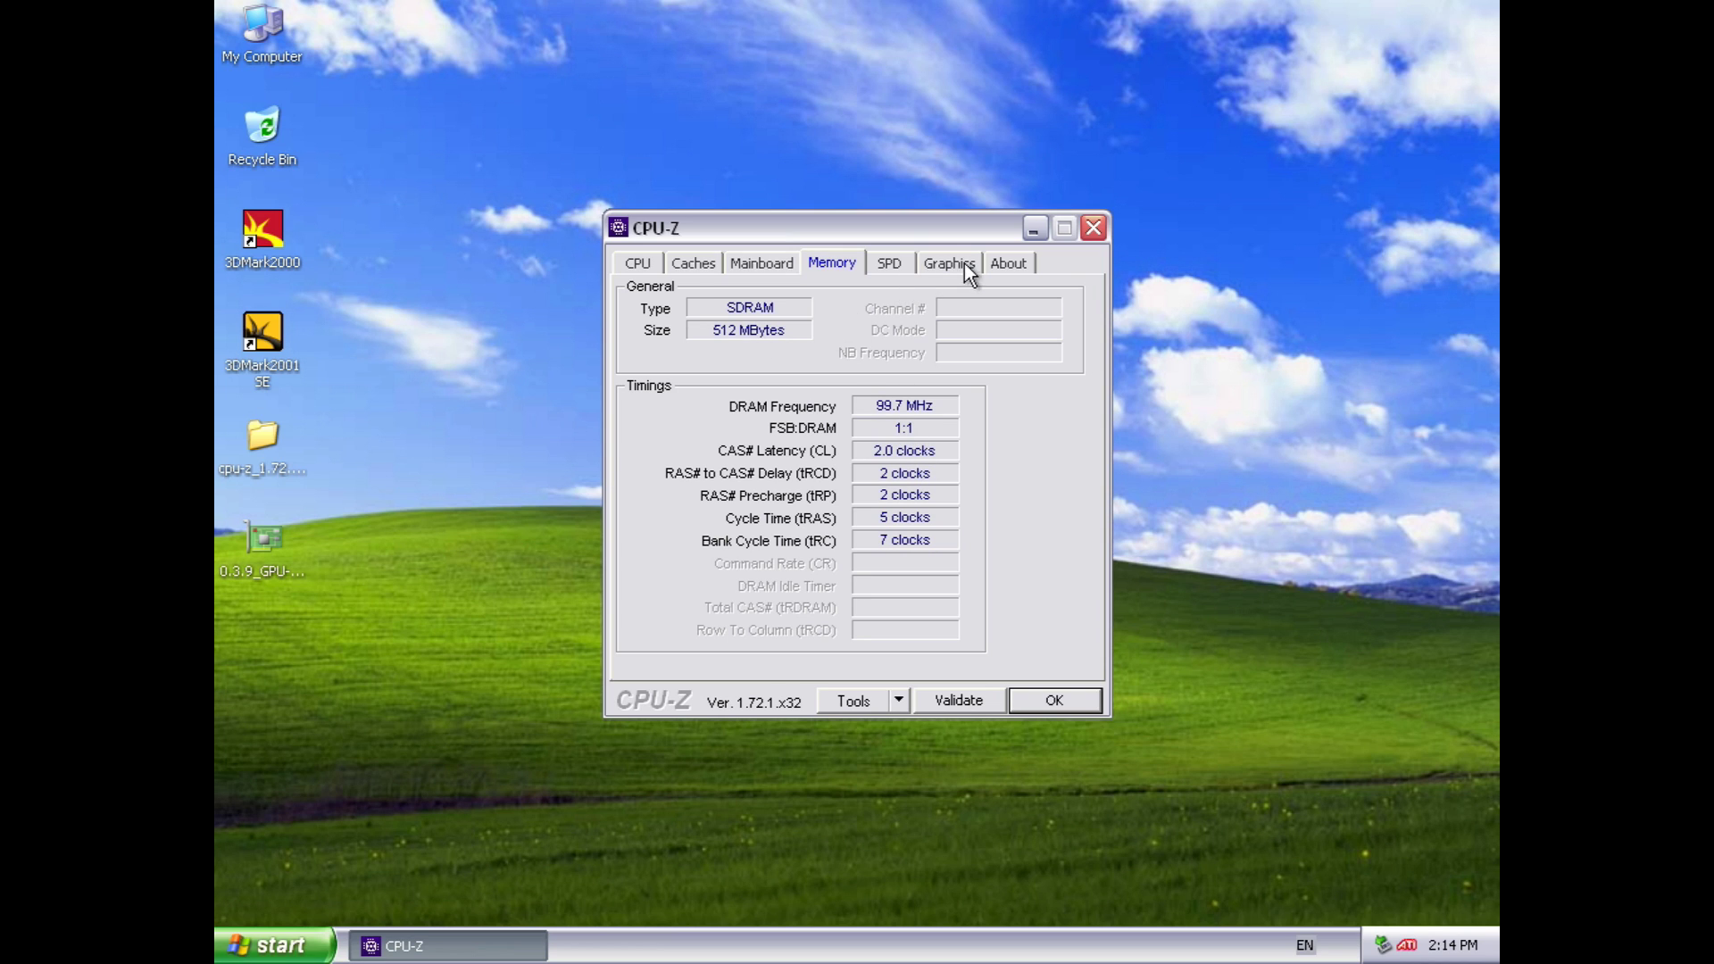
click(888, 264)
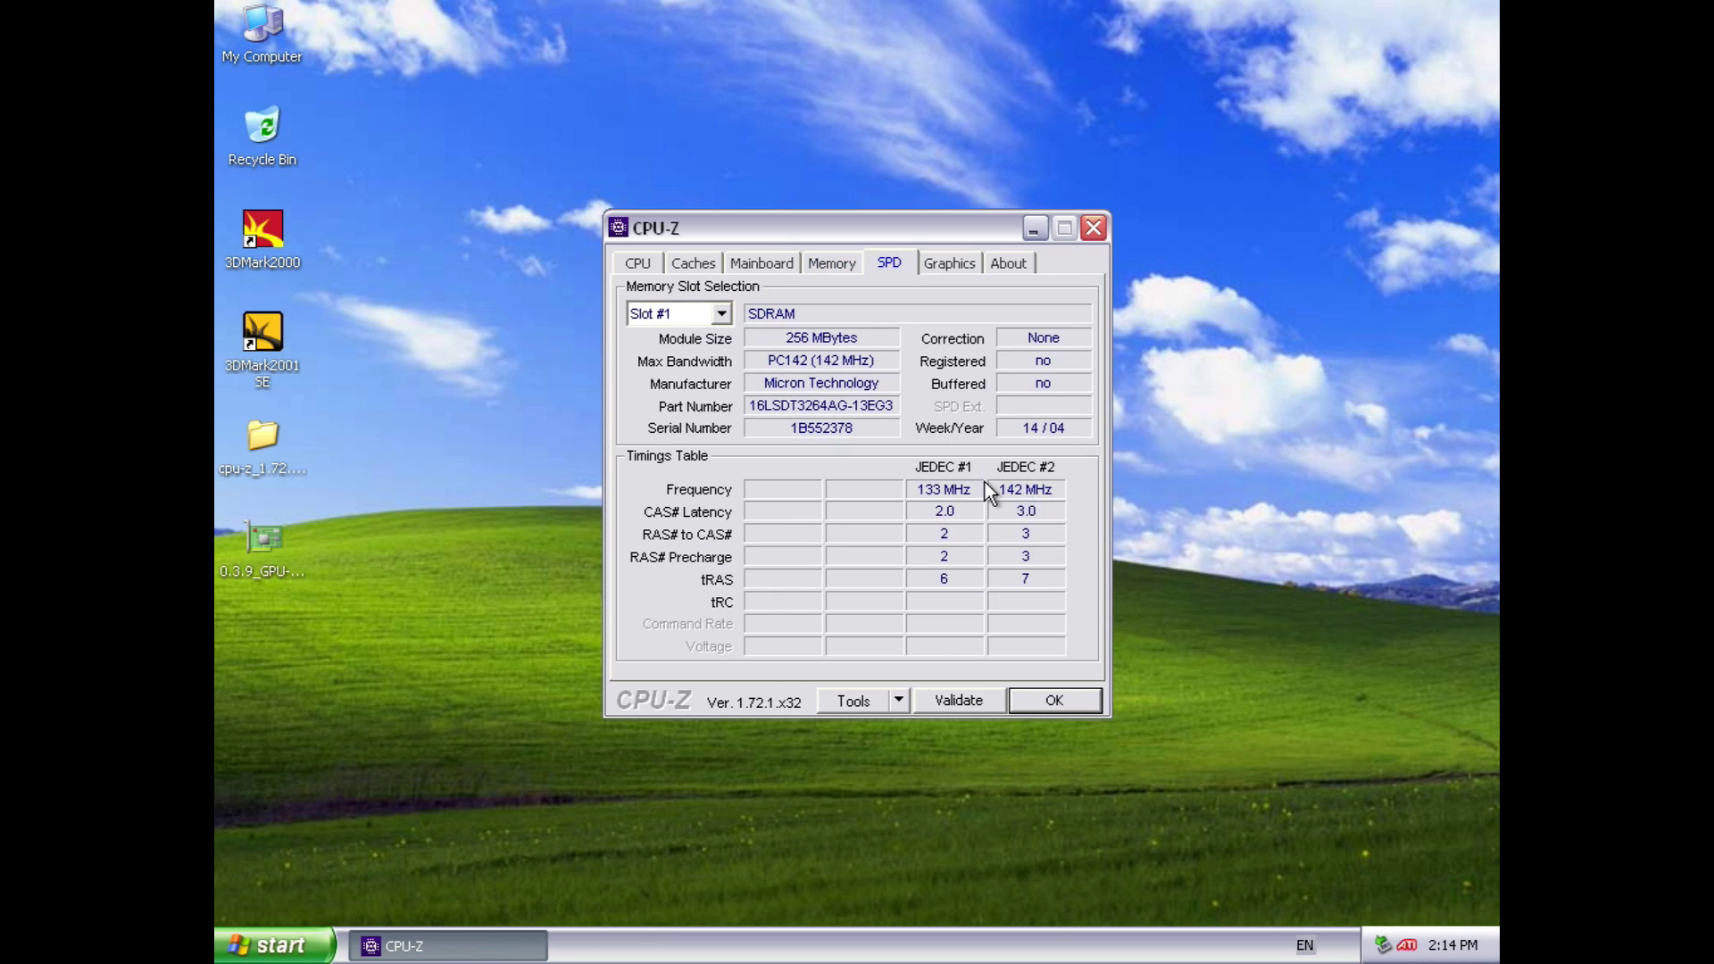
click(953, 266)
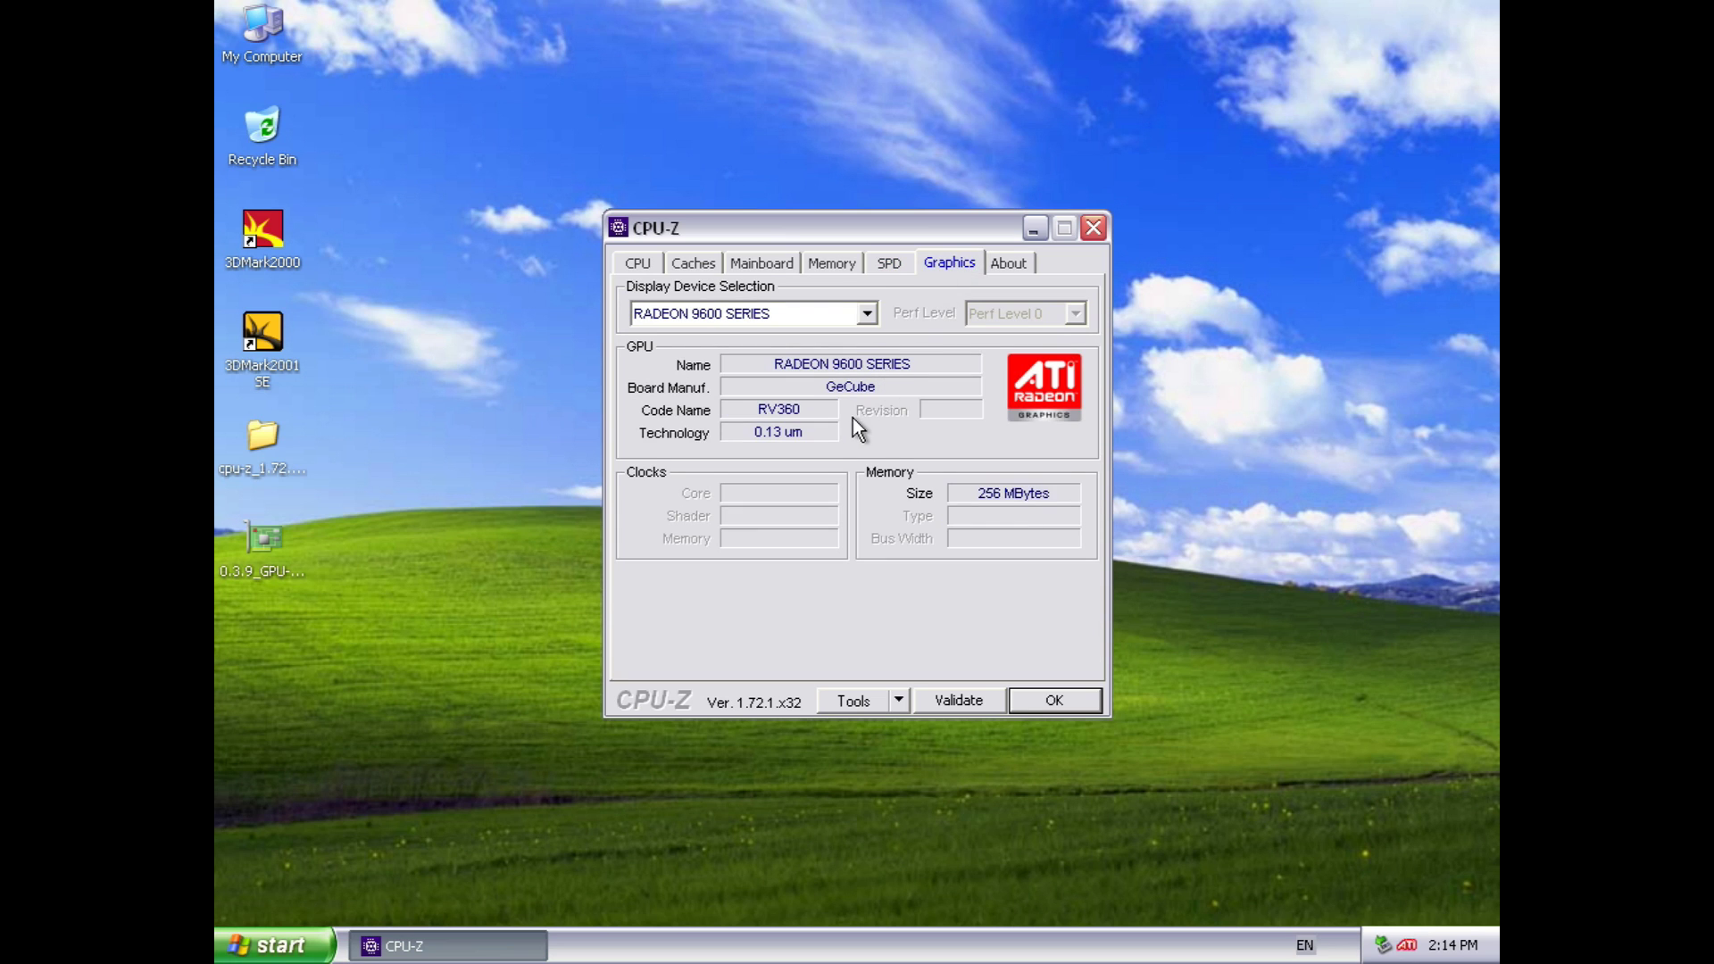
Step: Open GPU-Z 0.3.9, dismiss its update check, and move its window aside to examine the graphics card's specifications
double_click(267, 543)
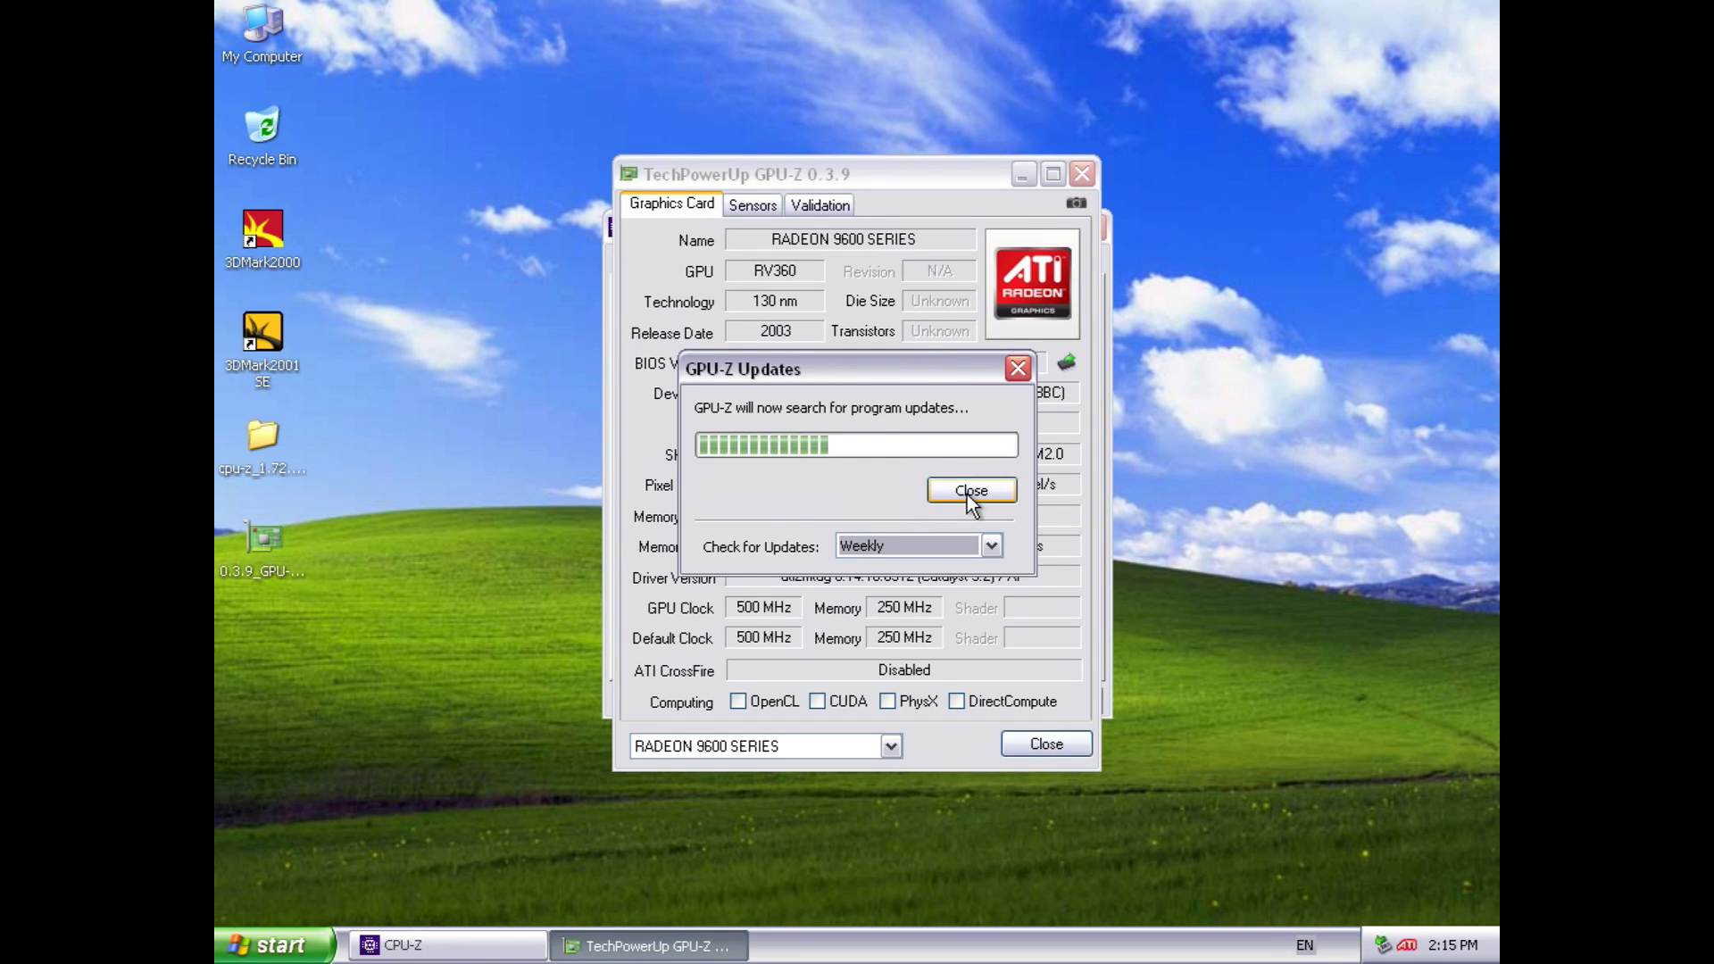
click(970, 492)
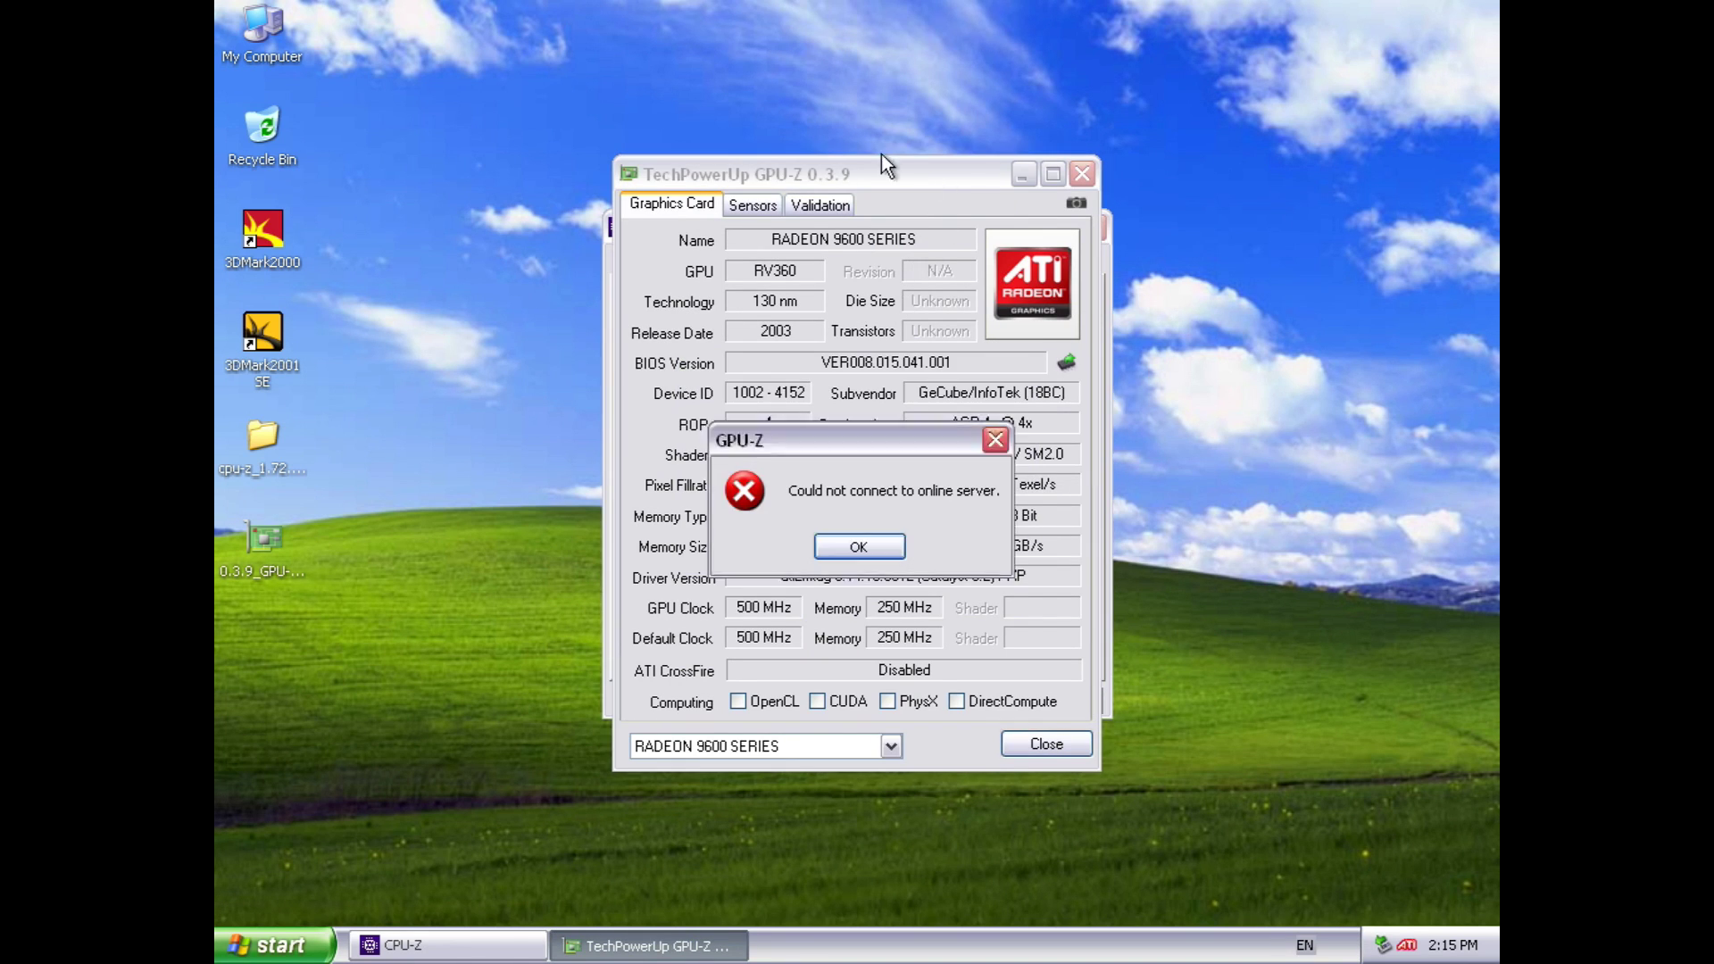
click(870, 544)
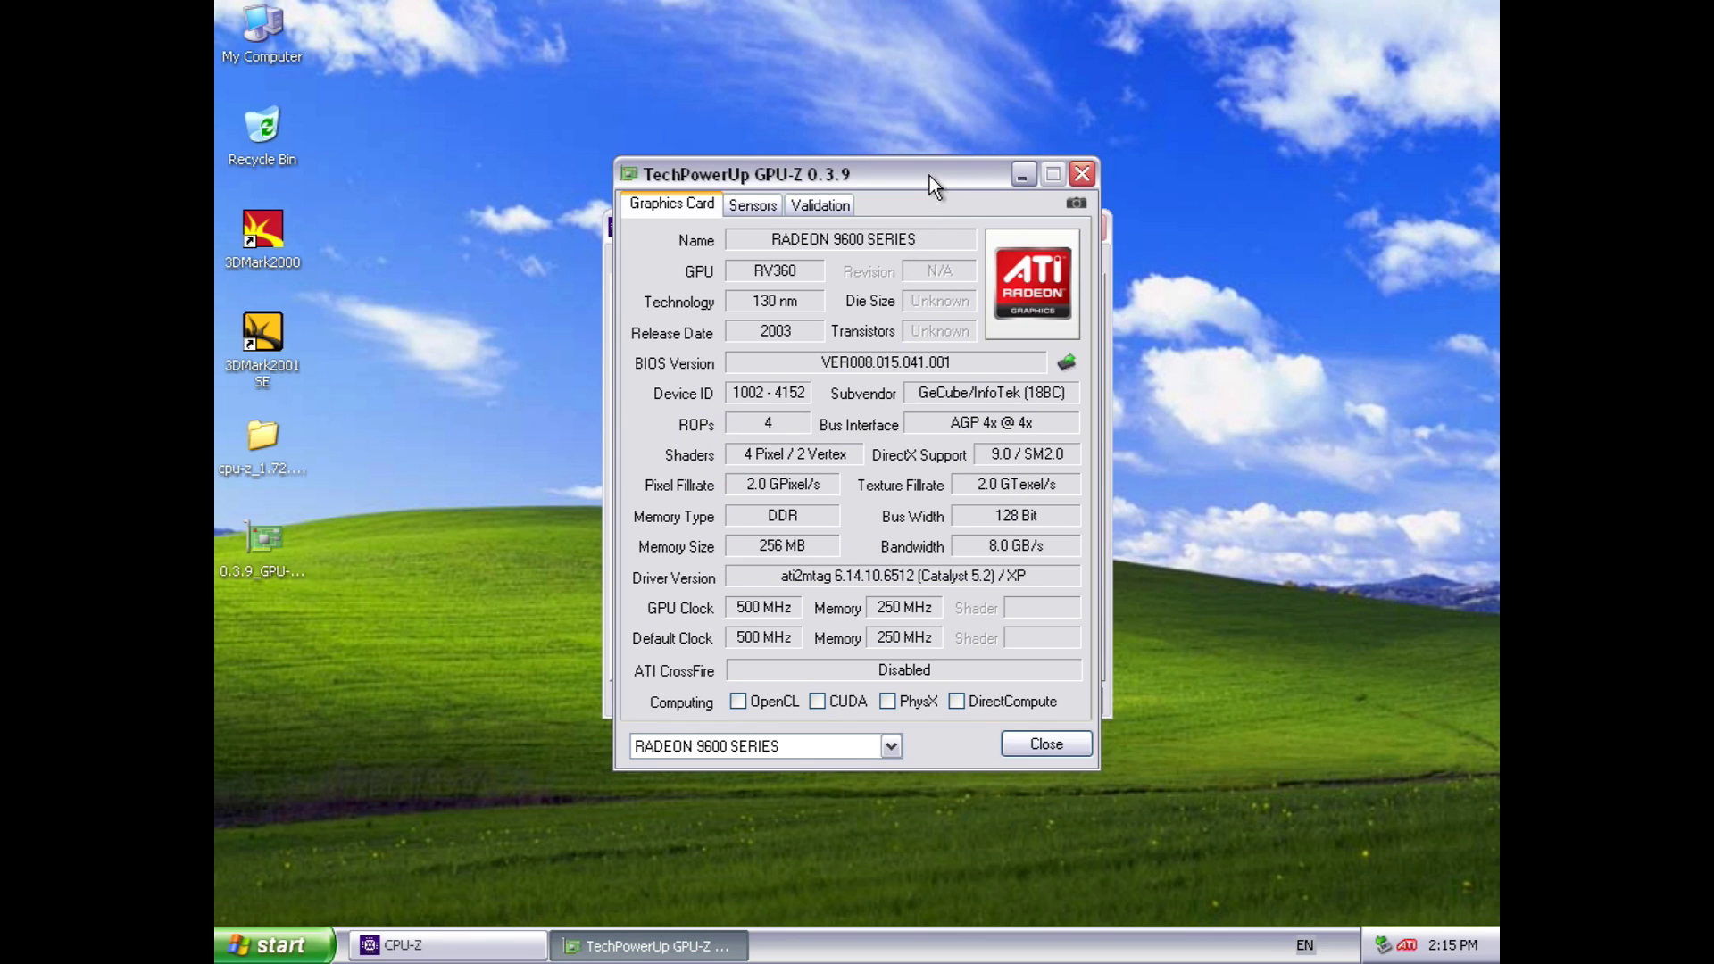
drag(929, 175, 830, 95)
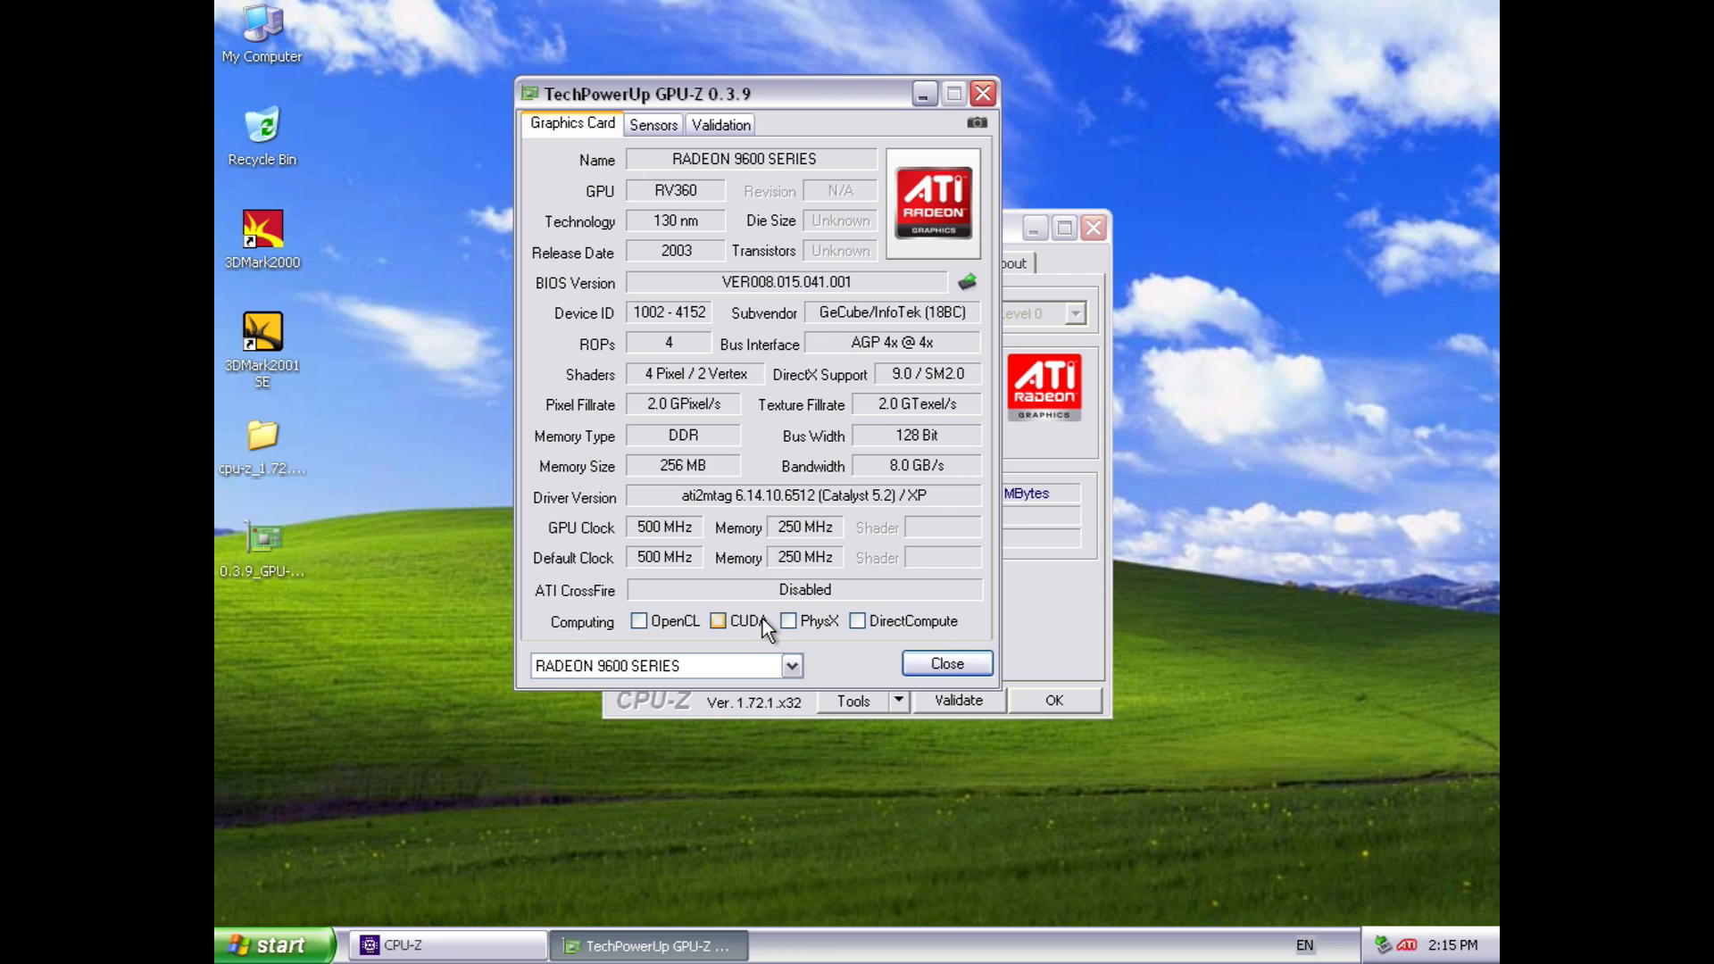
mouse_move(929, 597)
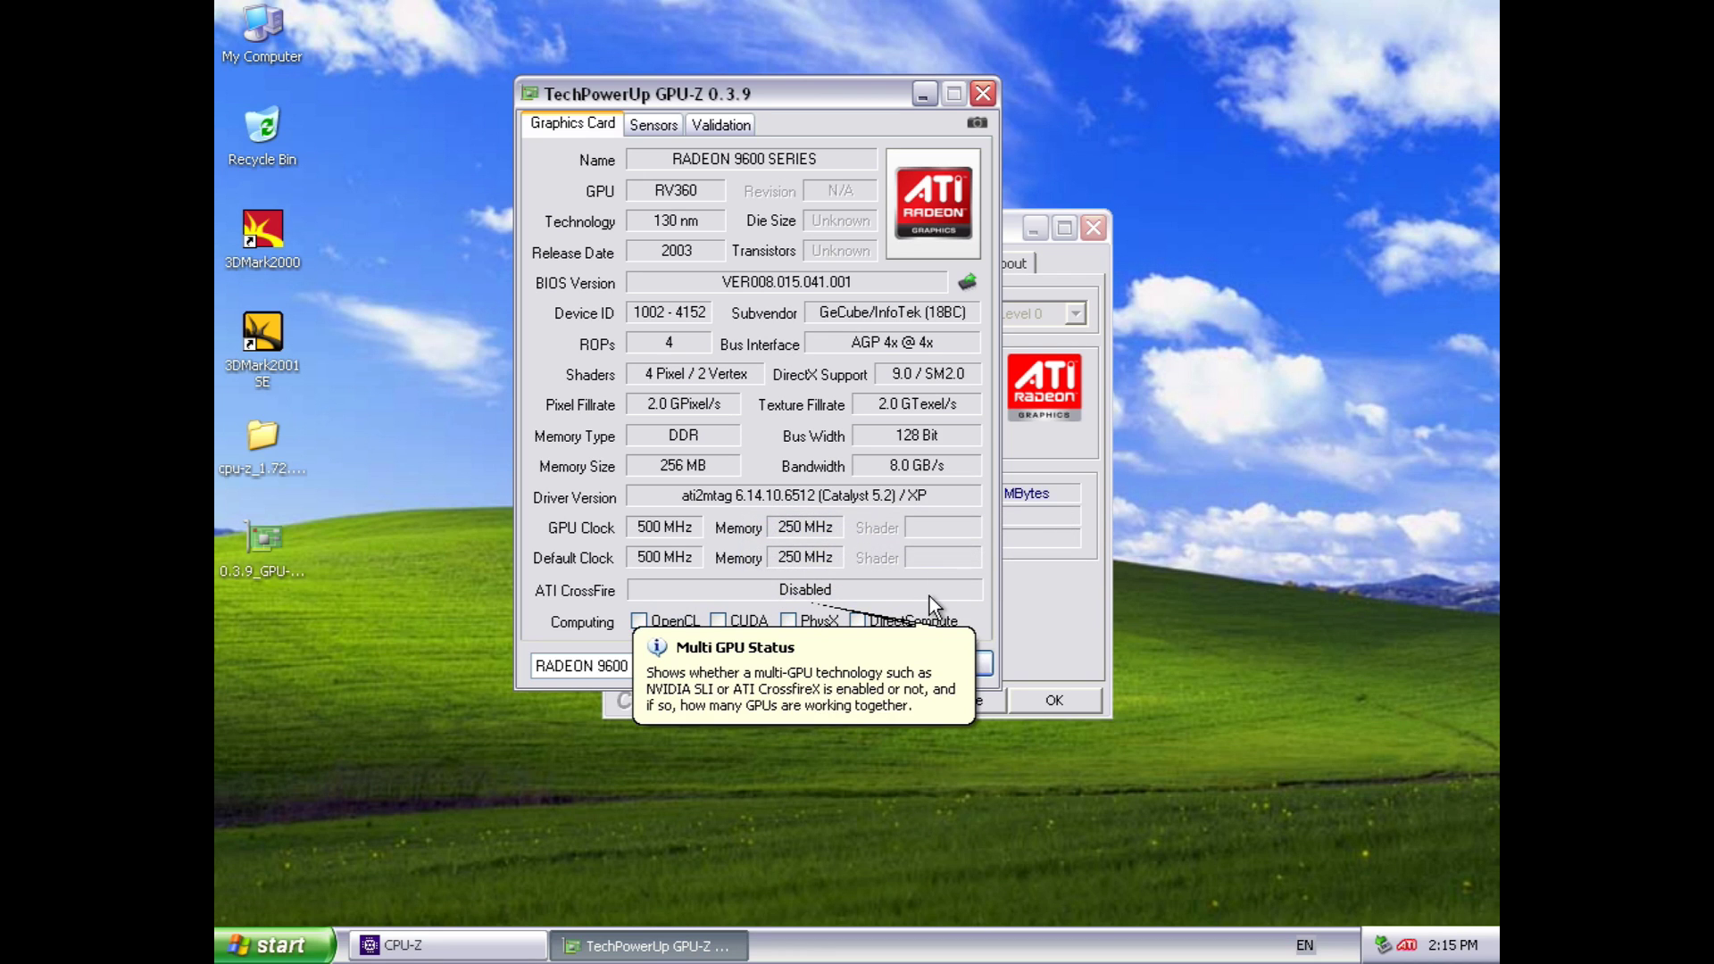